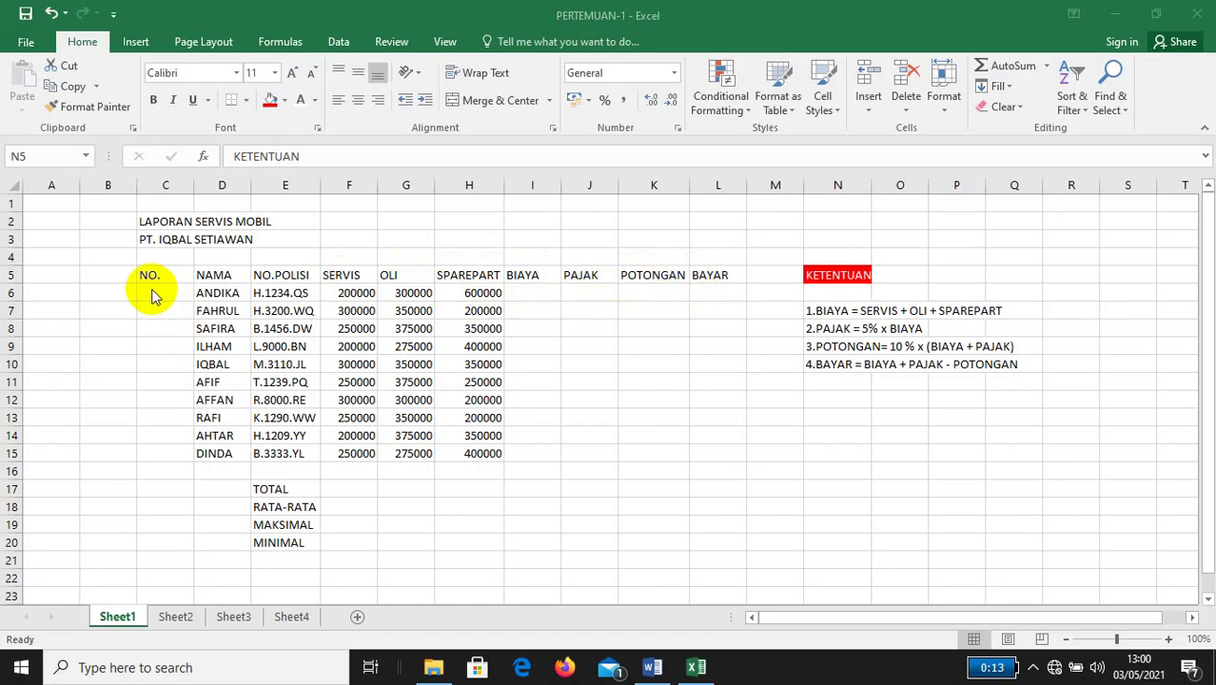
Format the two report title lines in C2:C3 as bold with font size 16
left_click(150, 222)
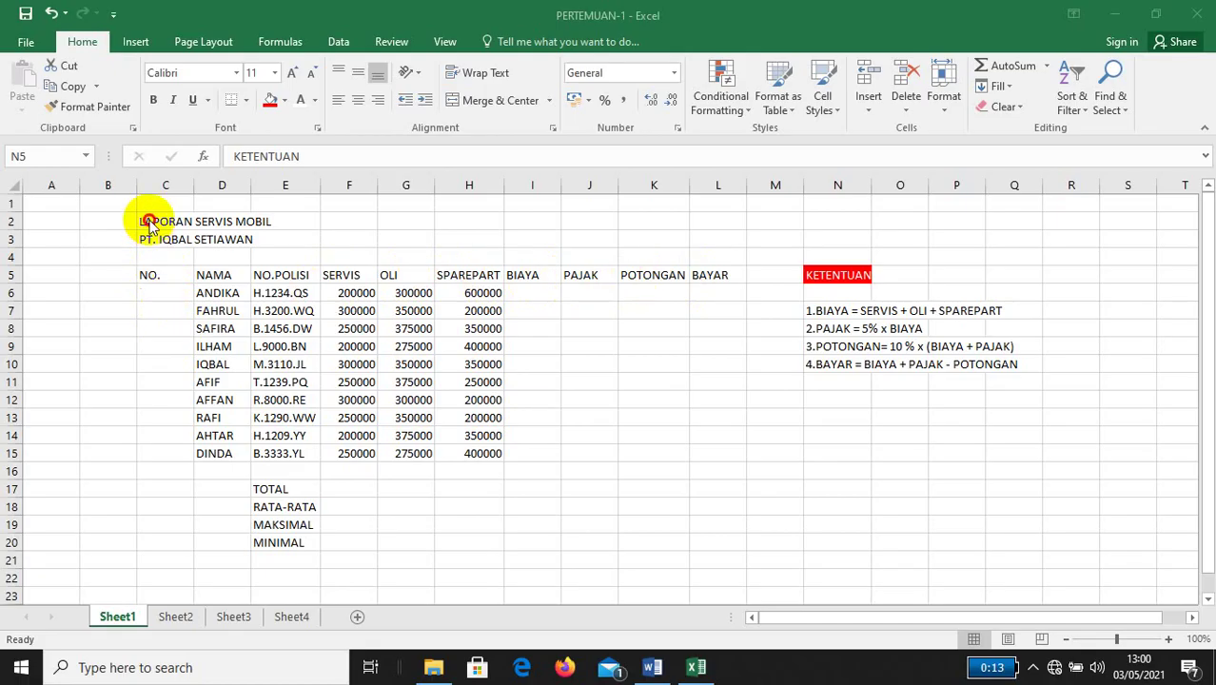
left_click_drag(151, 222, 148, 247)
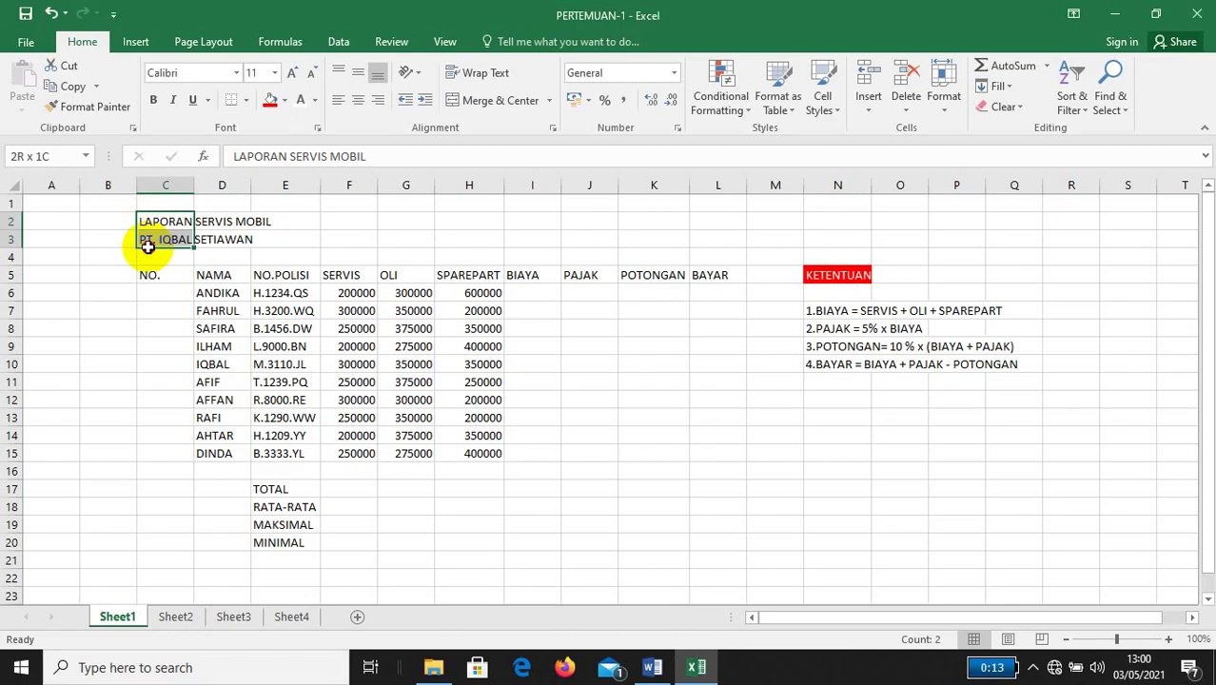
left_click_drag(147, 247, 157, 247)
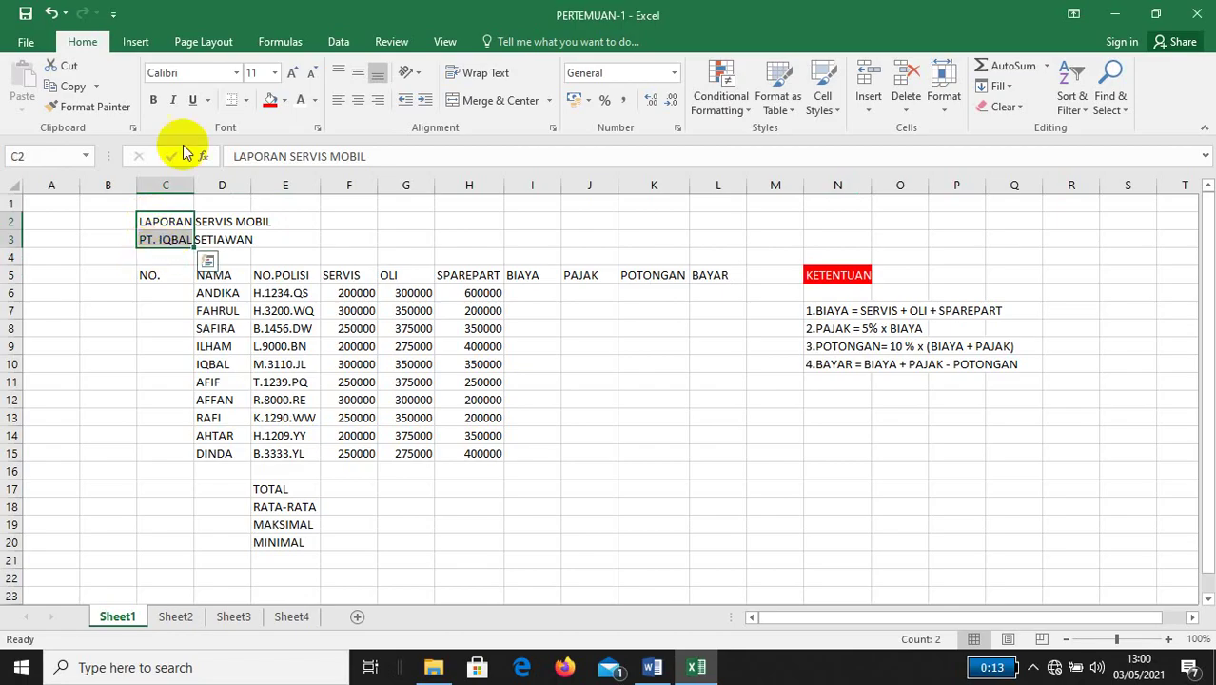
left_click(275, 73)
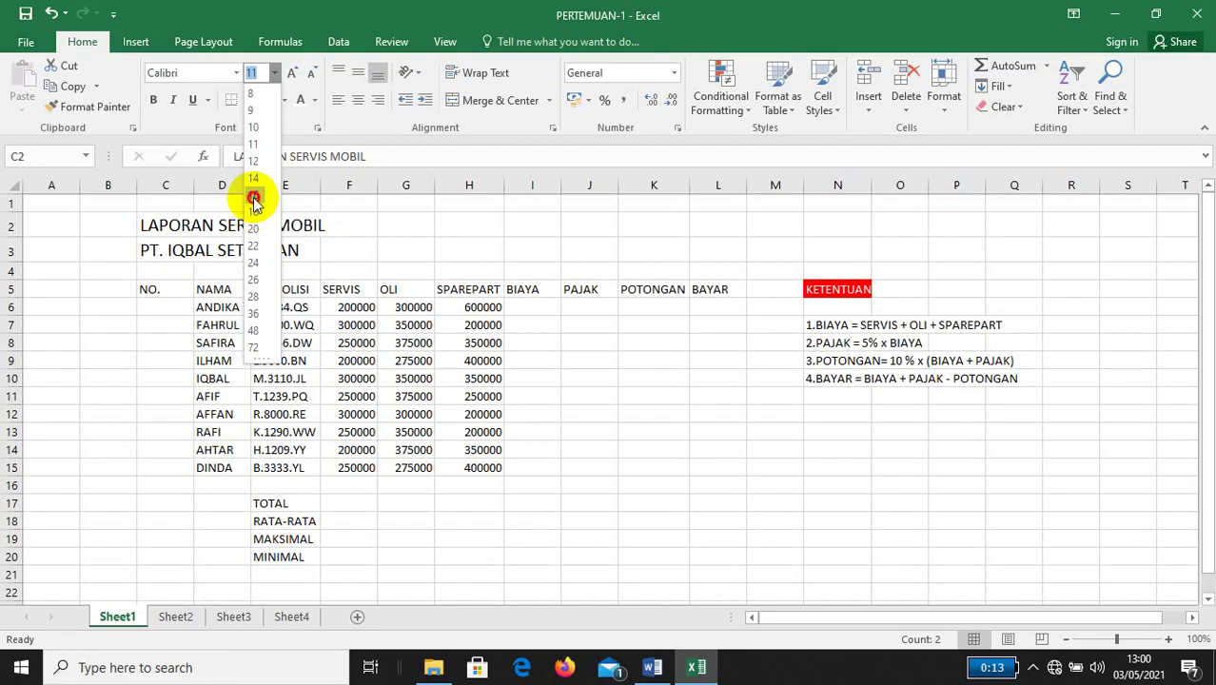
left_click(253, 196)
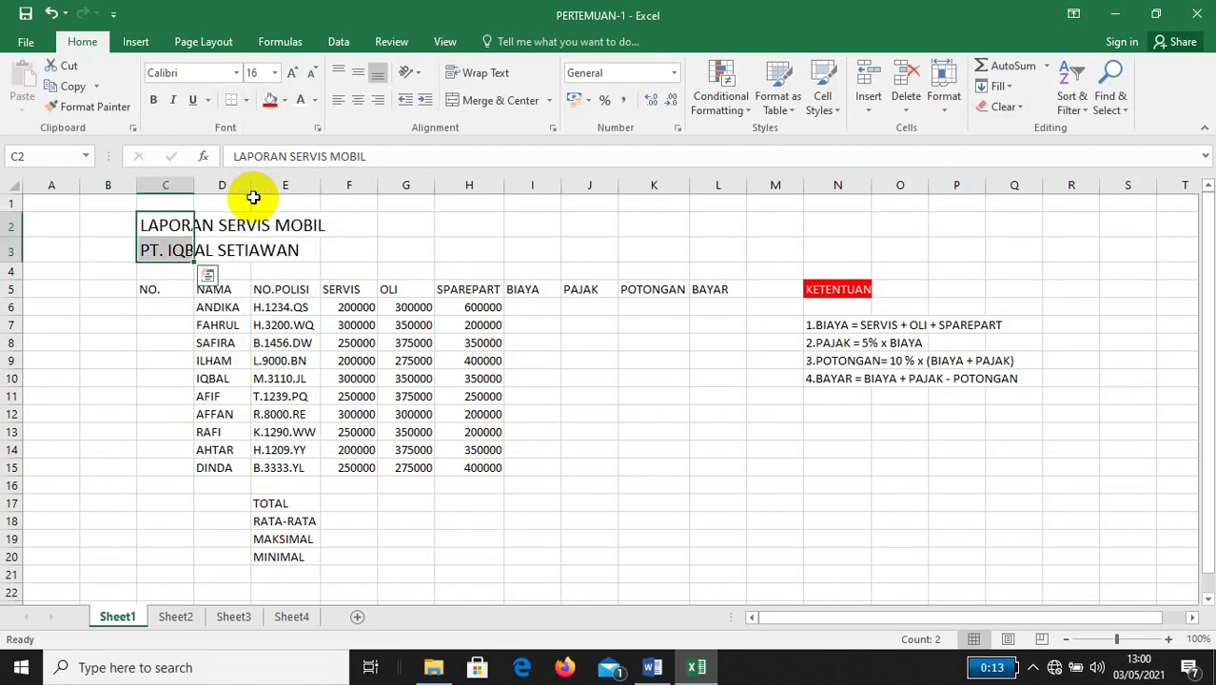
left_click(152, 100)
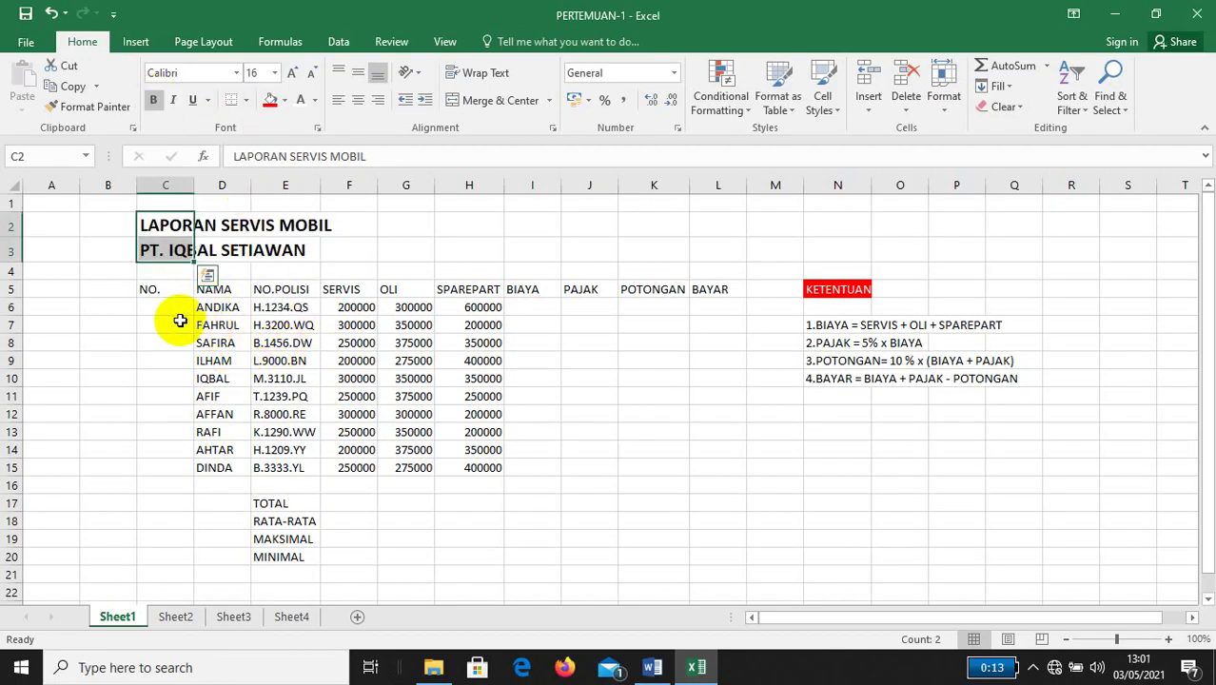
Number the table rows in the NO. column by entering 1 and 2 in C6:C7 and extending the series to 10 in C15
left_click(155, 311)
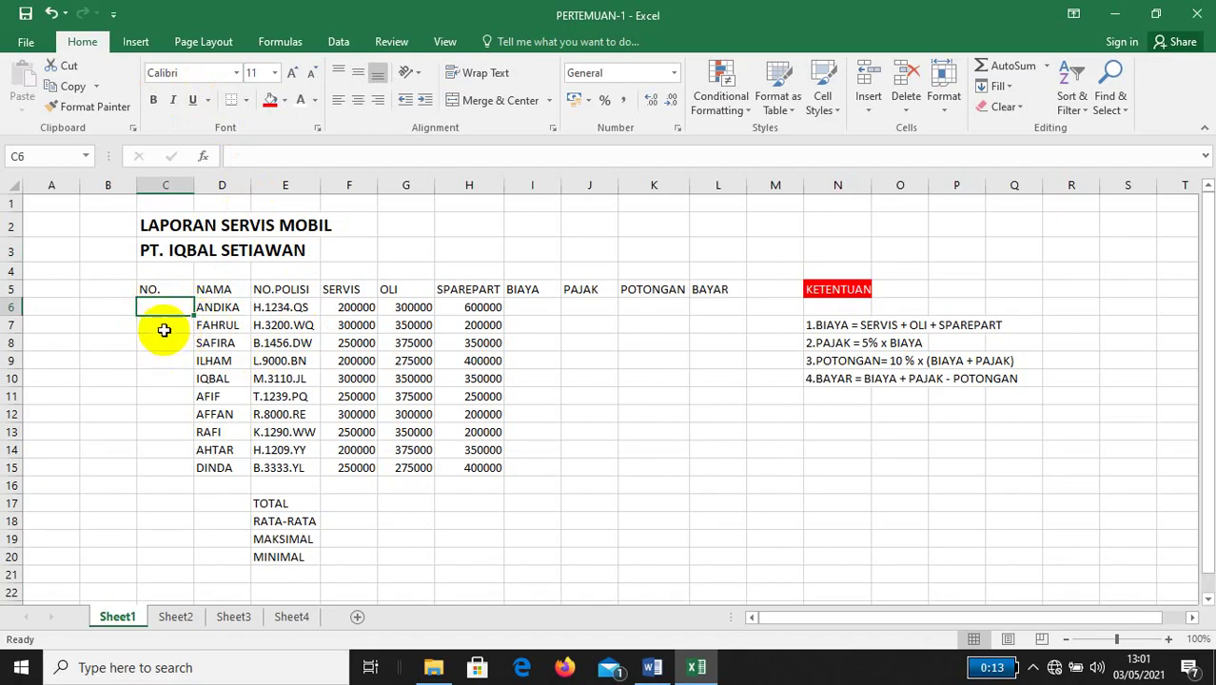
type("1")
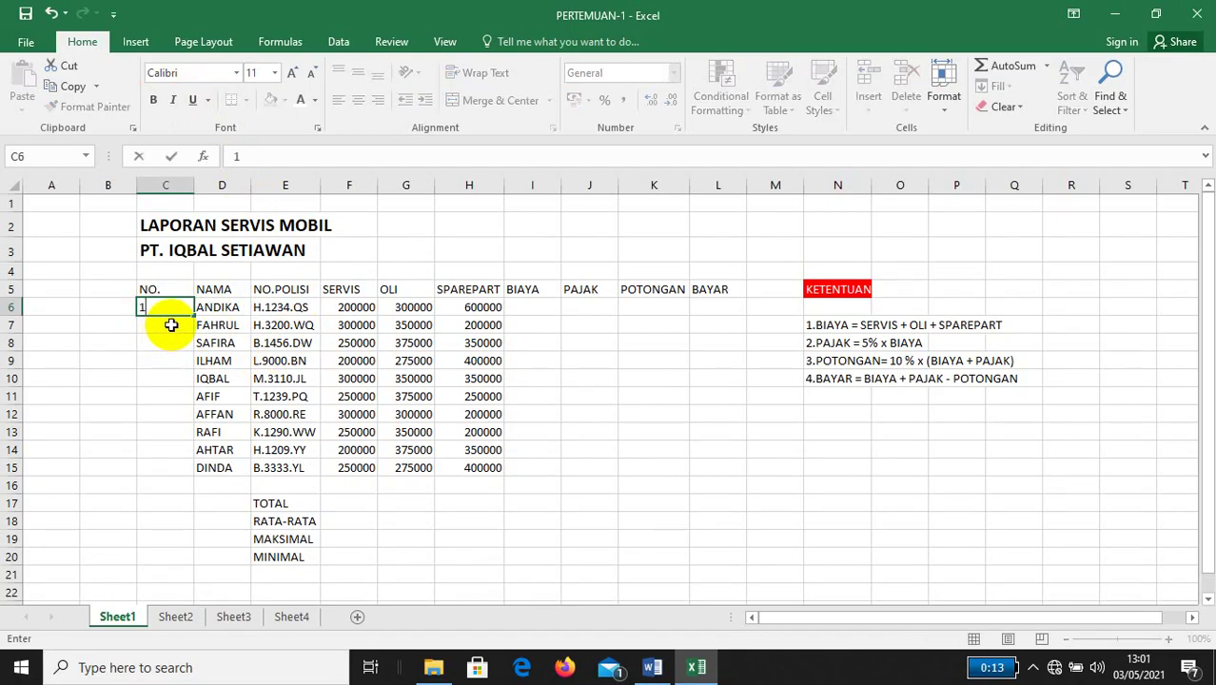
key("Return")
type("2")
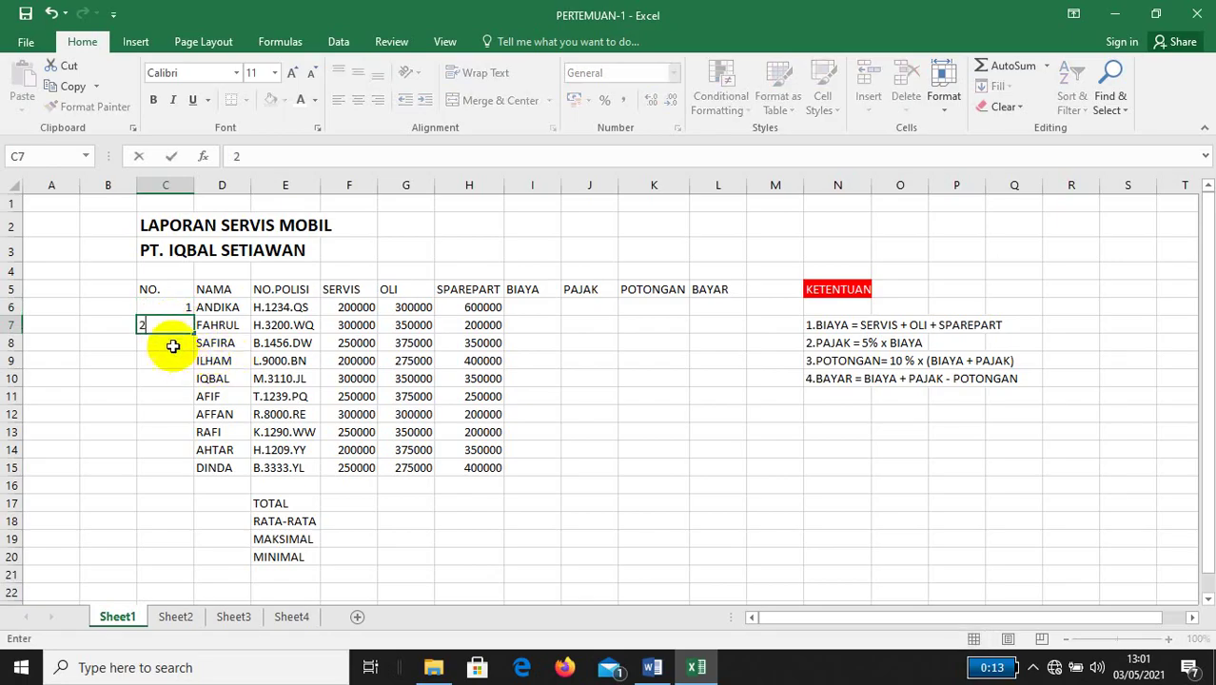
key("Return")
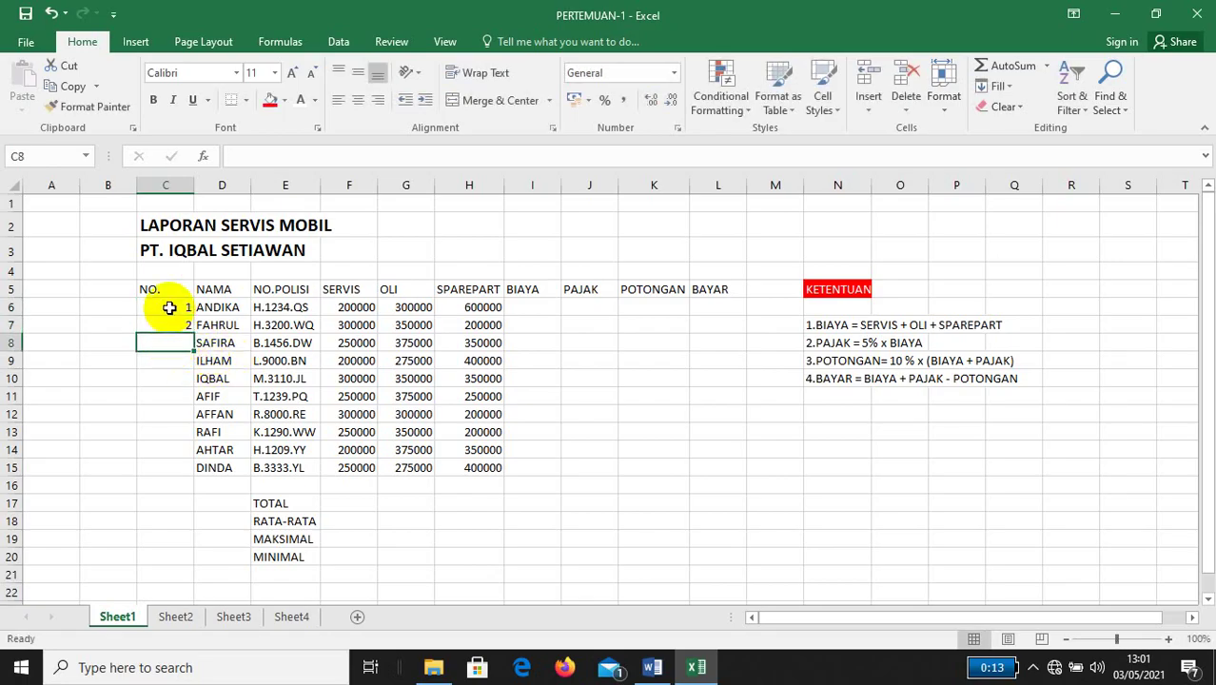
left_click(169, 308)
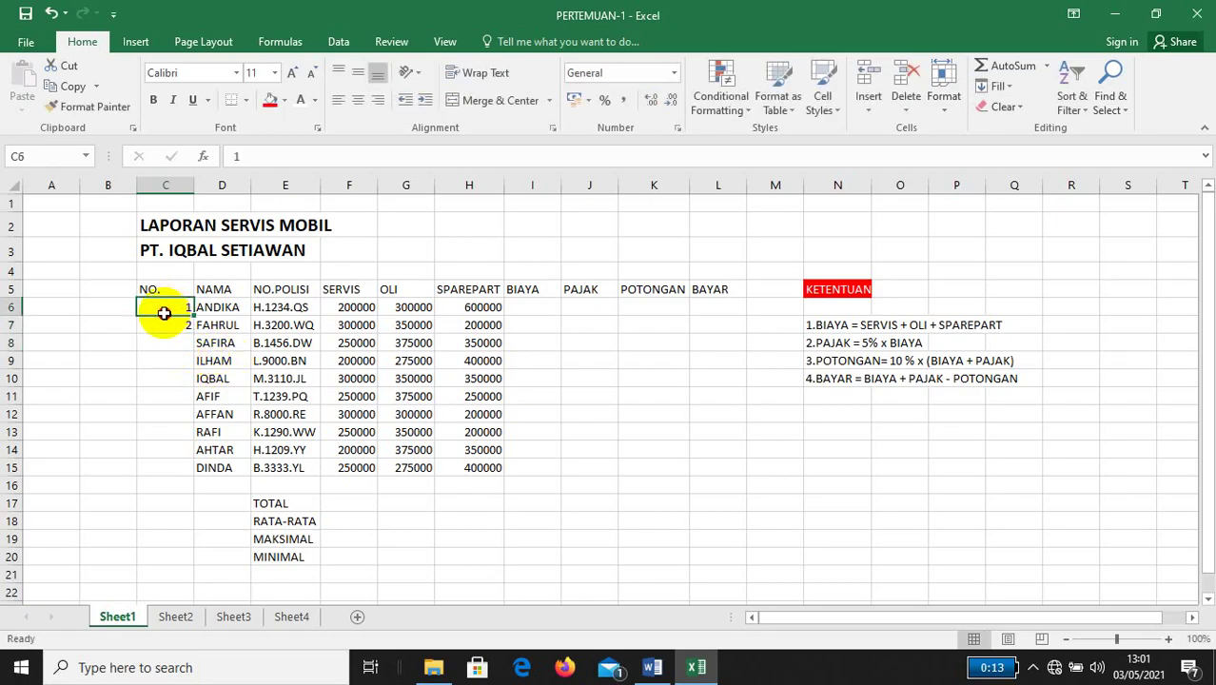
left_click_drag(163, 313, 170, 321)
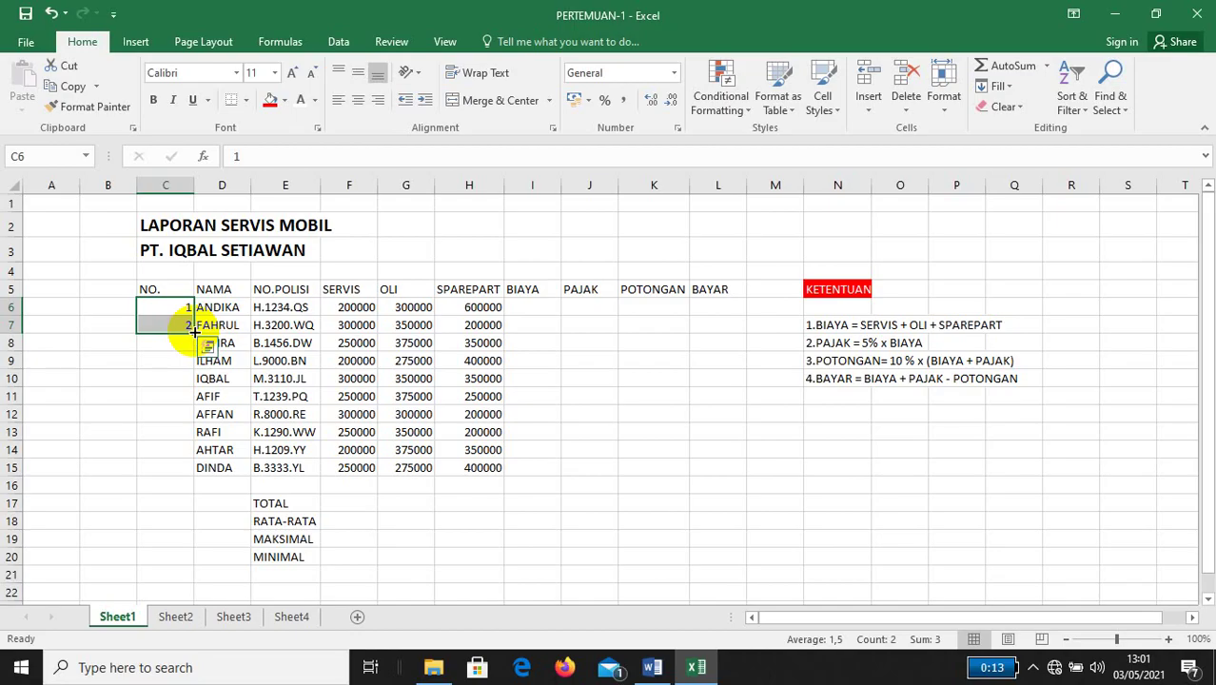
left_click_drag(193, 330, 192, 475)
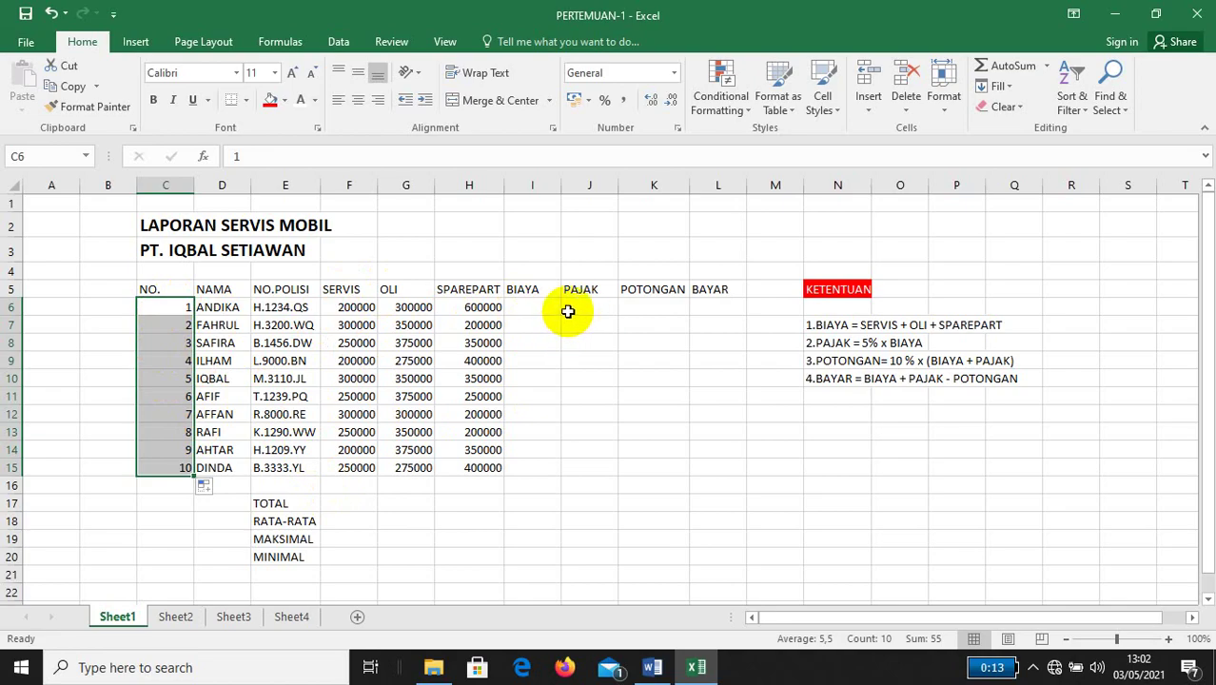
Apply All Borders to the whole service table, C5:L15
left_click(148, 288)
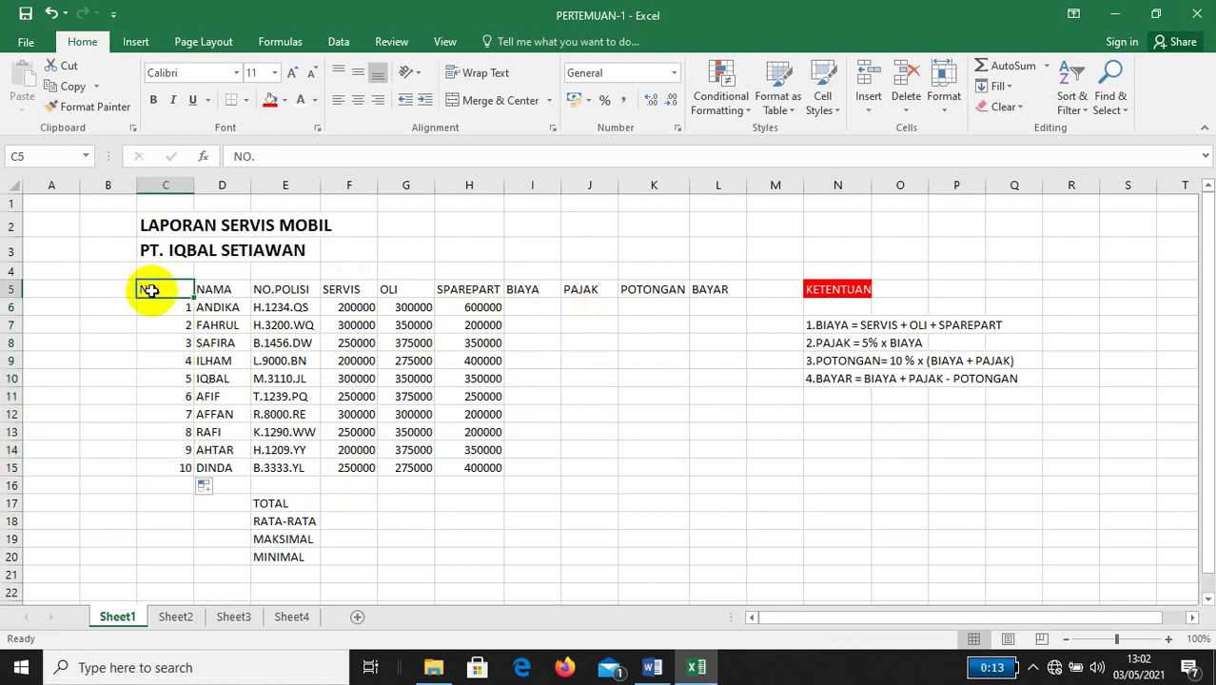
left_click_drag(148, 288, 711, 456)
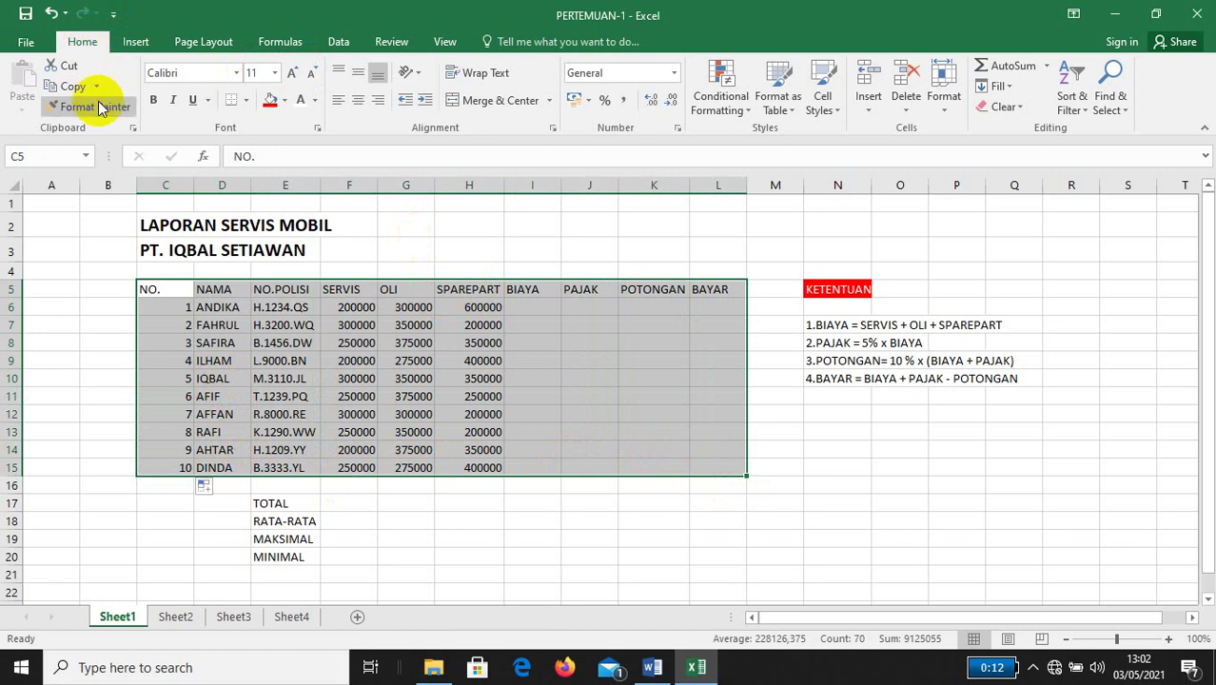
left_click(246, 103)
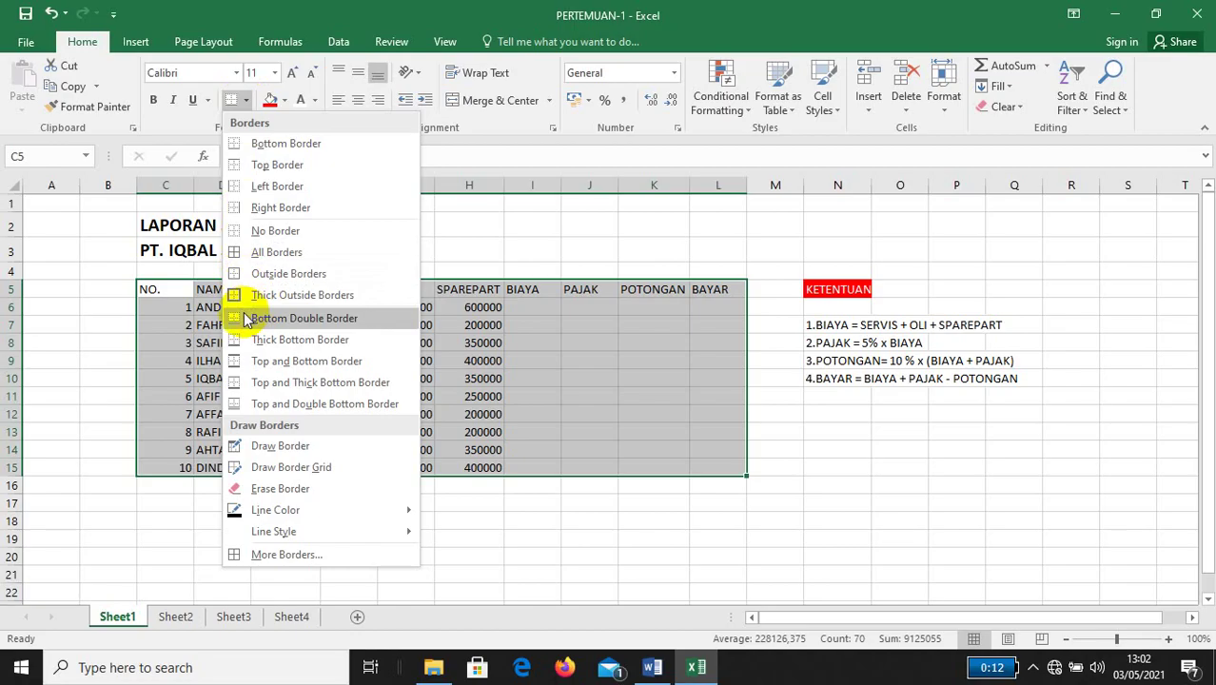
left_click(259, 255)
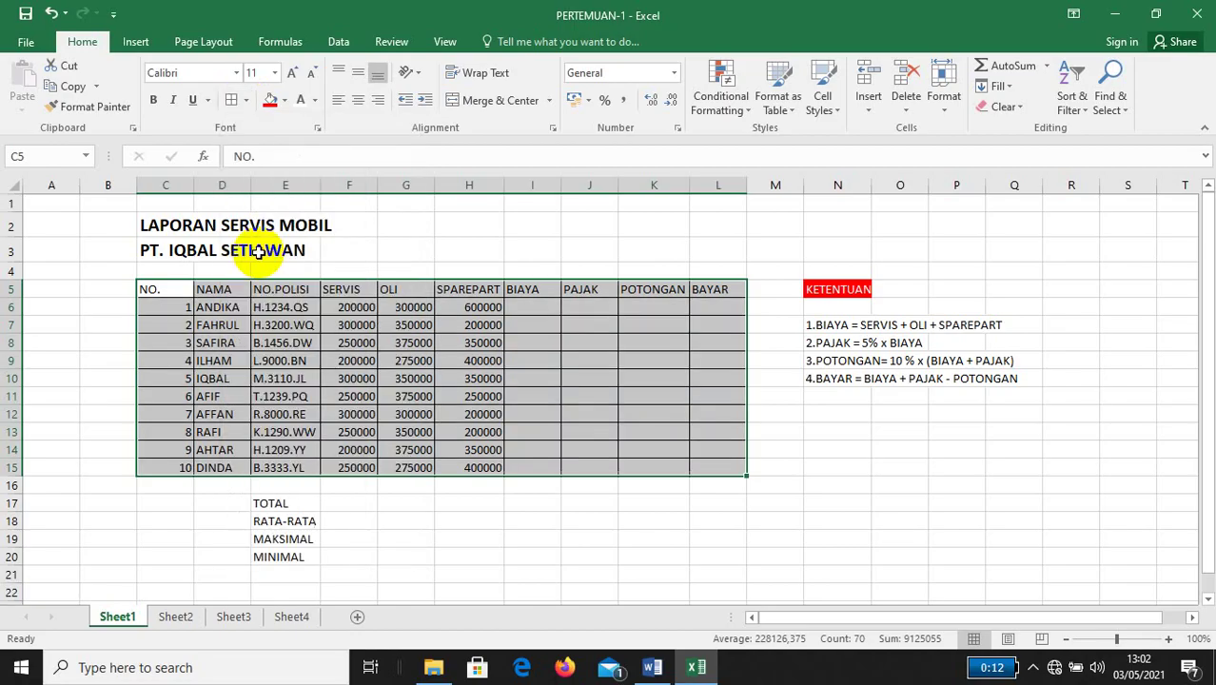
left_click(515, 457)
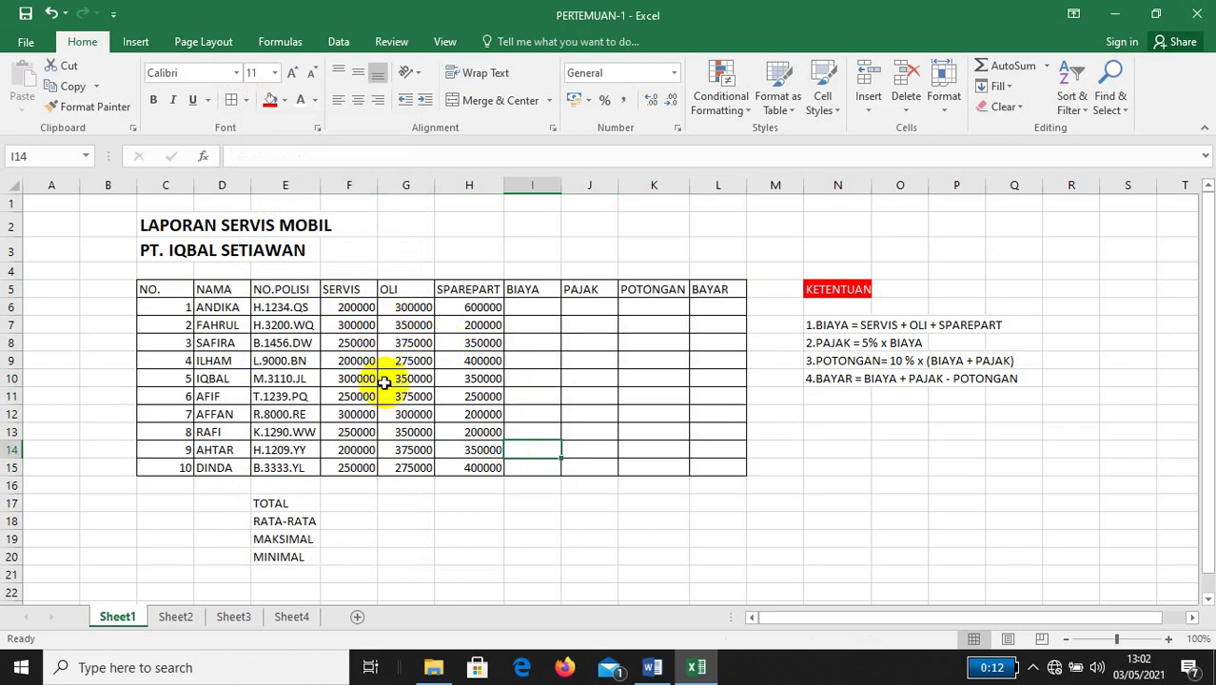
Widen the NO.POLISI, SERVIS, OLI and SPAREPART columns (E to H) slightly
left_click_drag(321, 190, 338, 191)
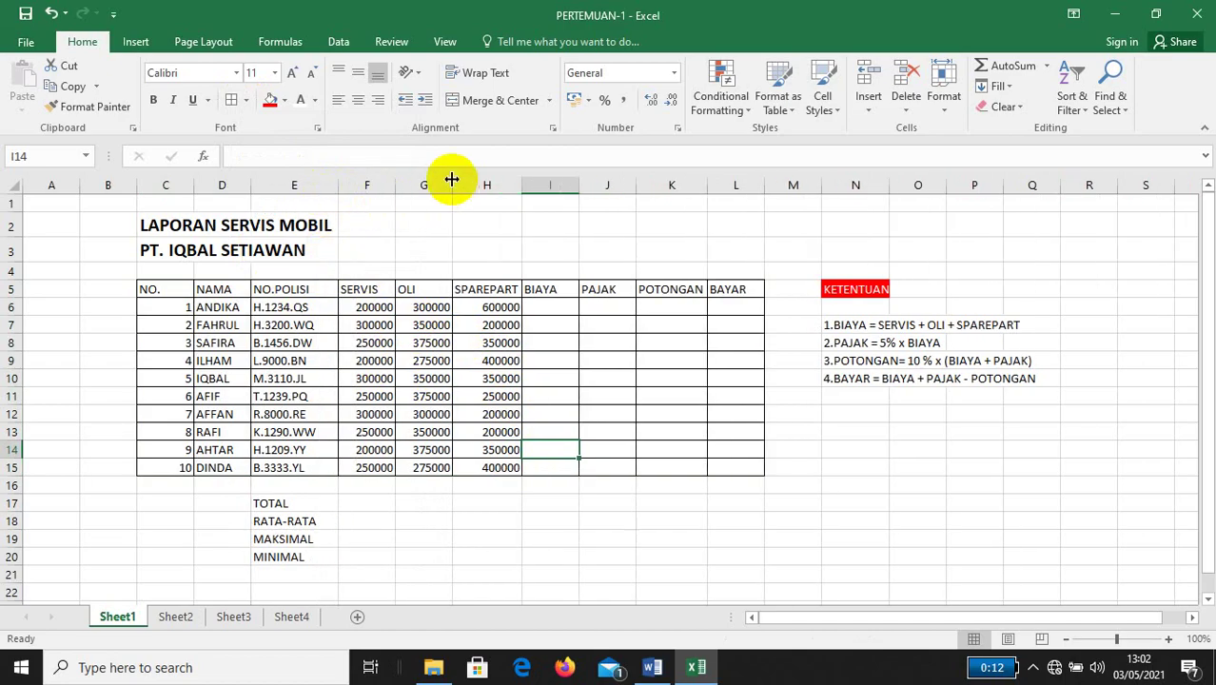
left_click_drag(453, 178, 472, 187)
left_click_drag(396, 184, 411, 184)
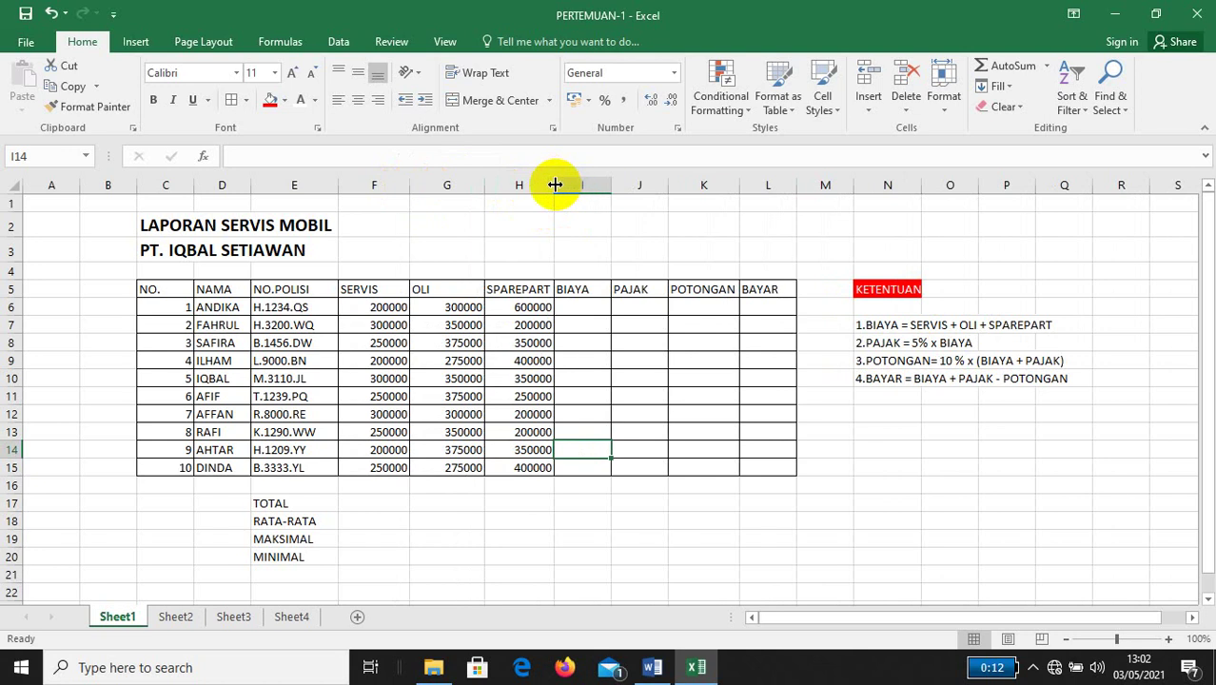
left_click_drag(555, 185, 562, 186)
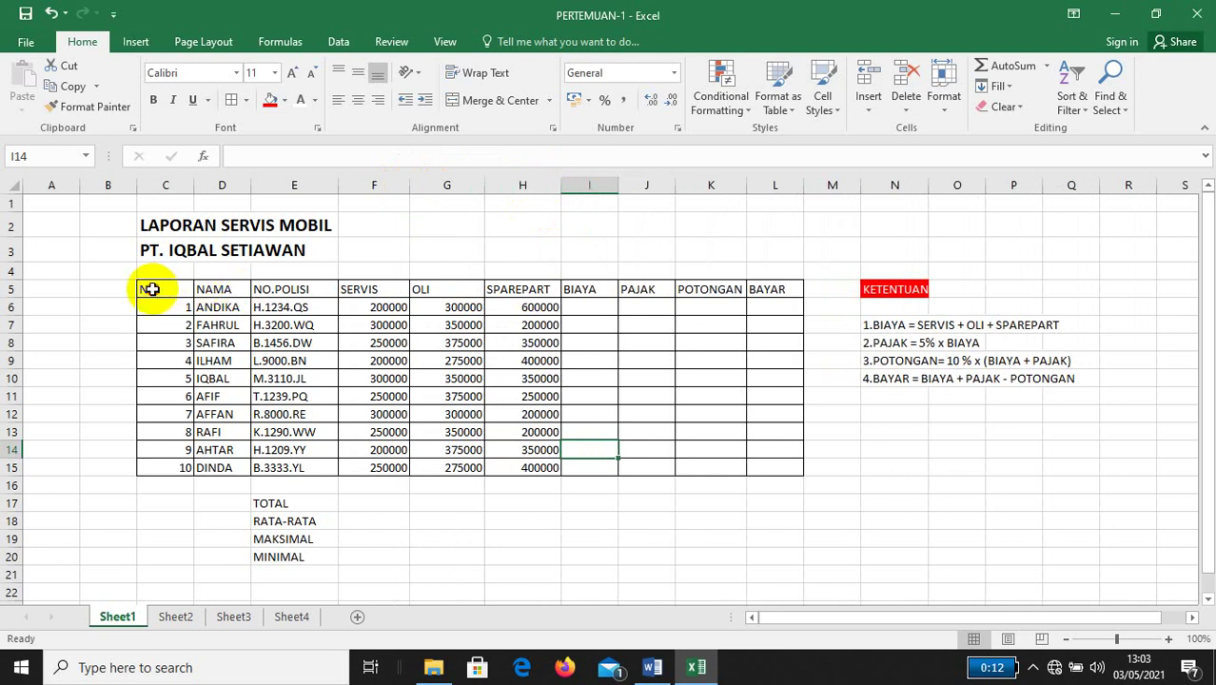
Fill the table's header row C5:L5 with standard yellow and make its text bold
left_click_drag(149, 289, 791, 287)
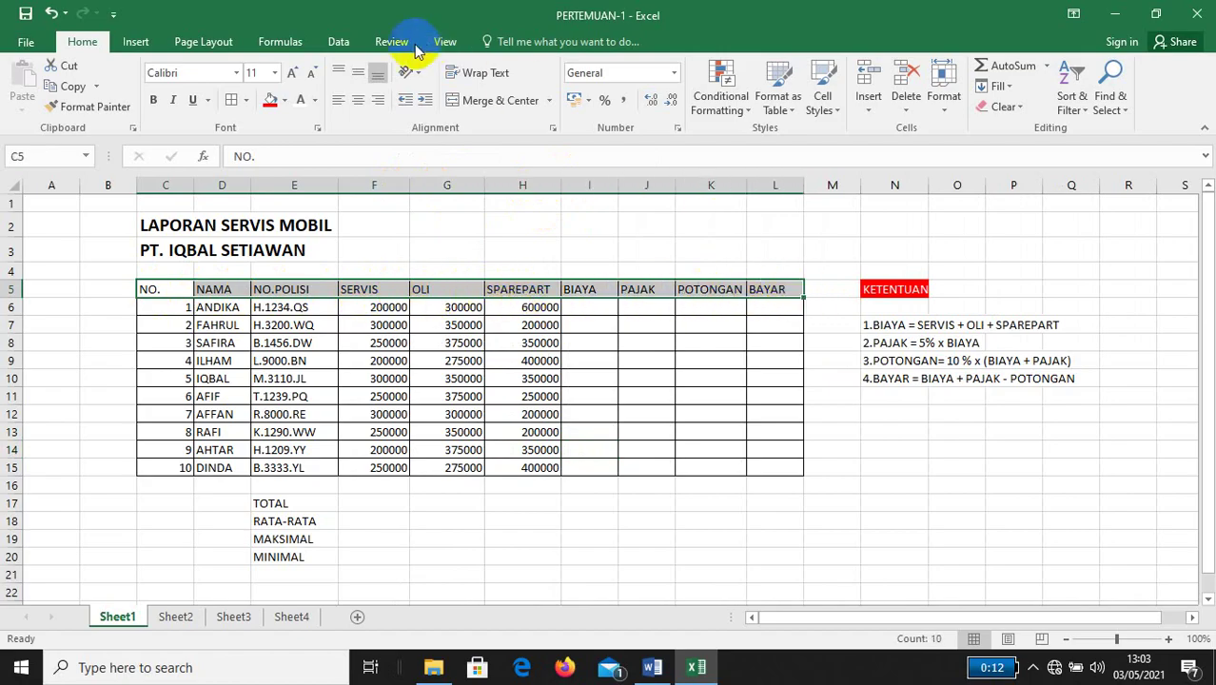
left_click(286, 101)
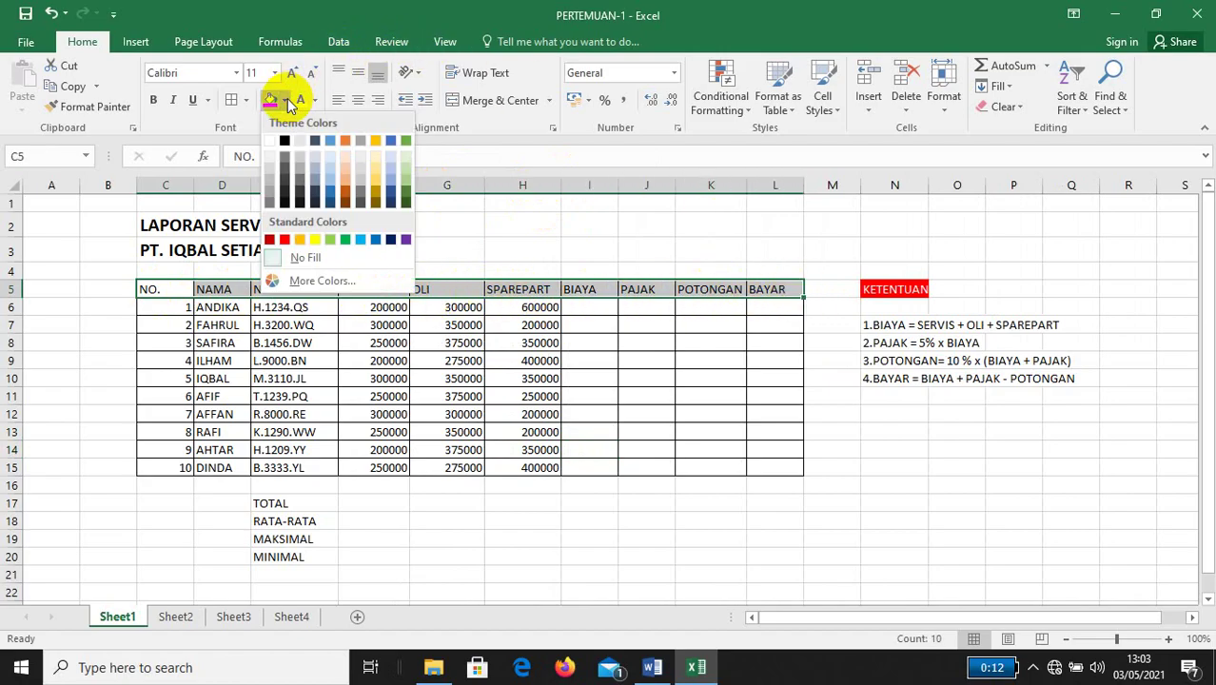
left_click(314, 240)
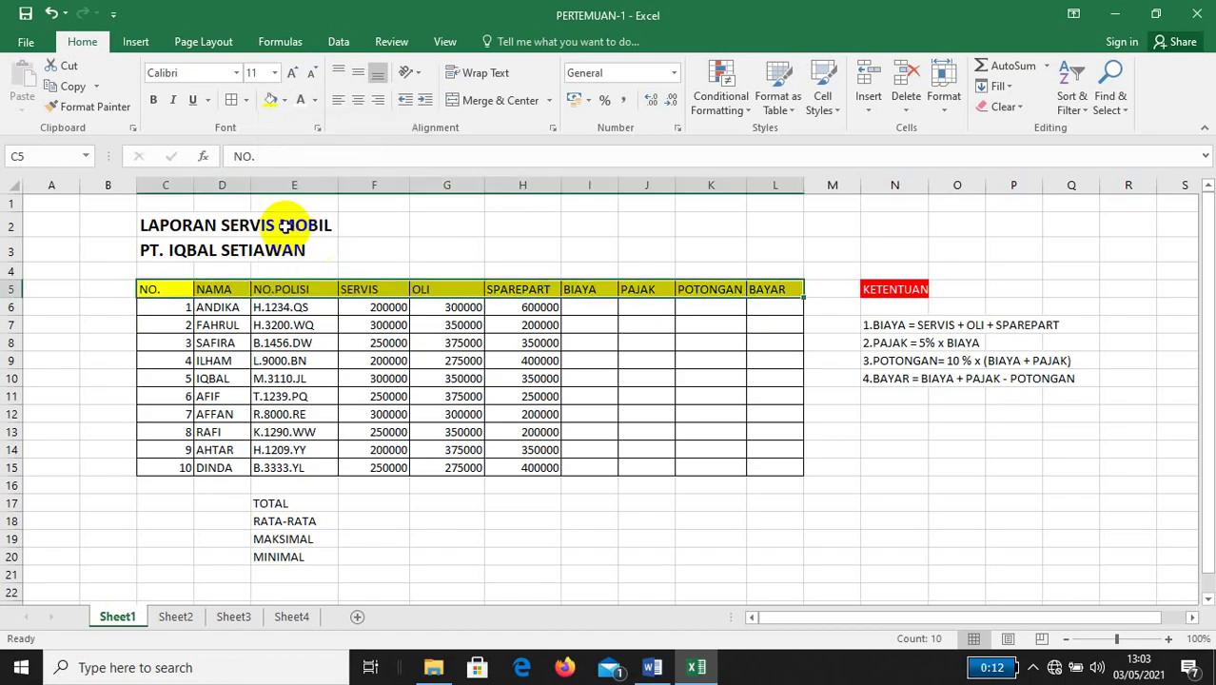
left_click(154, 100)
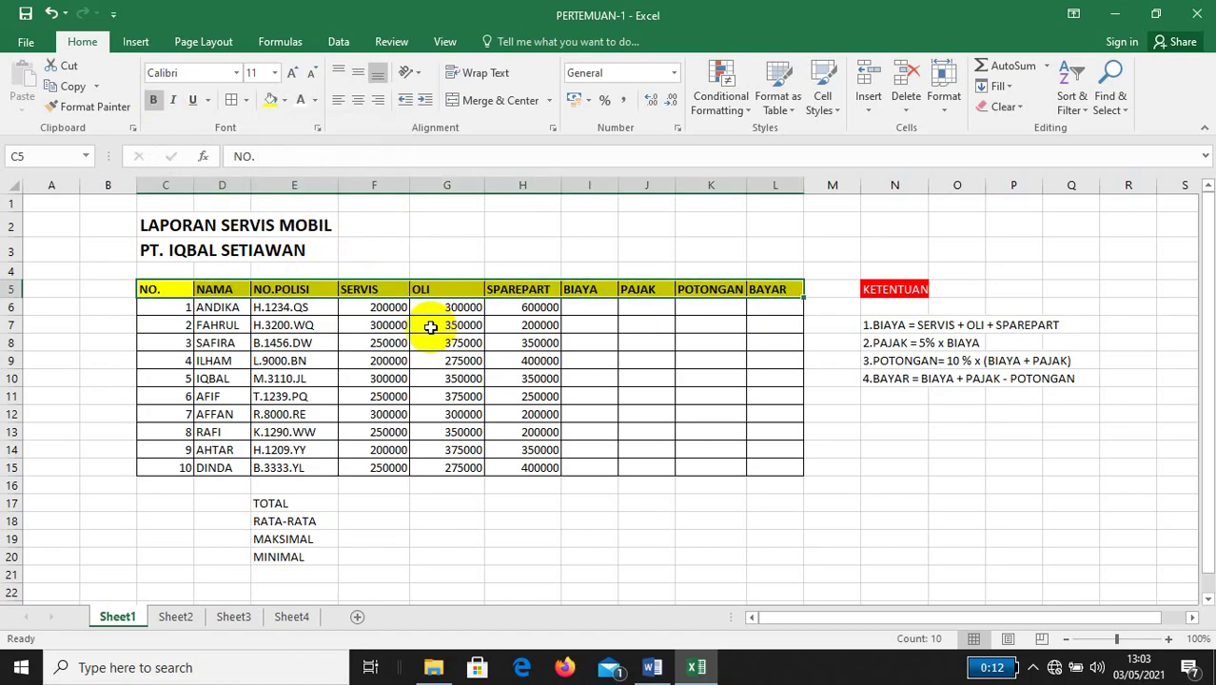
left_click(303, 394)
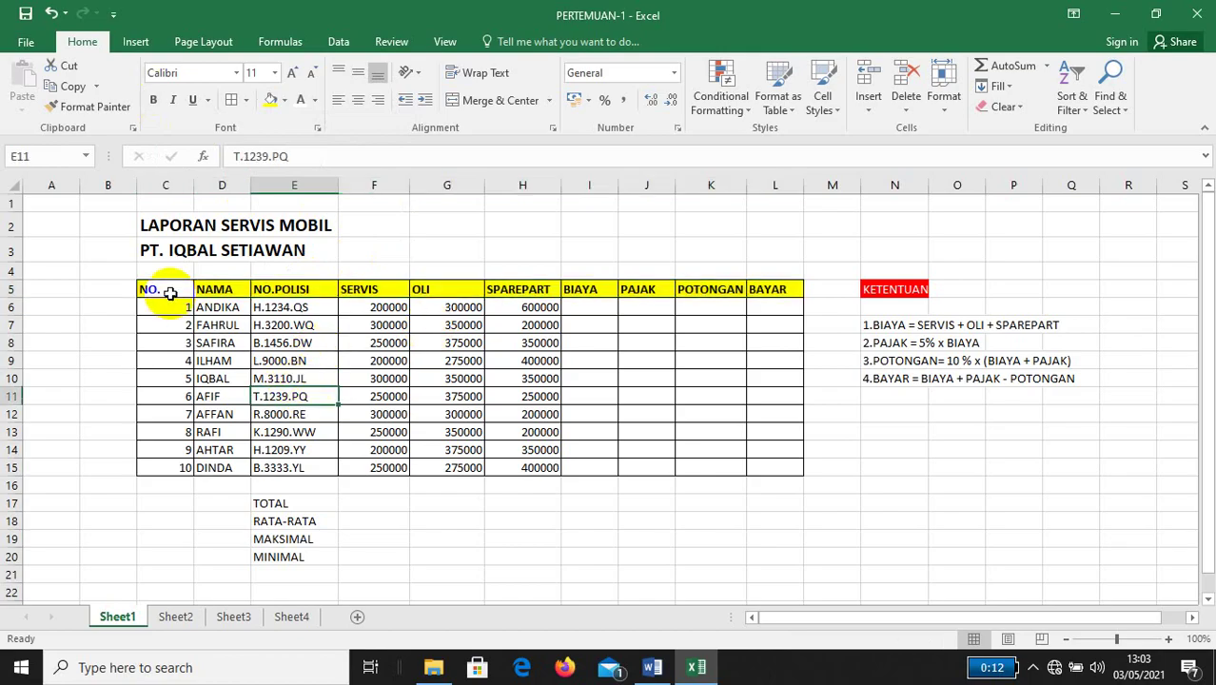
Set the font size of the whole table, C5:L15, to 14
left_click_drag(162, 290, 766, 469)
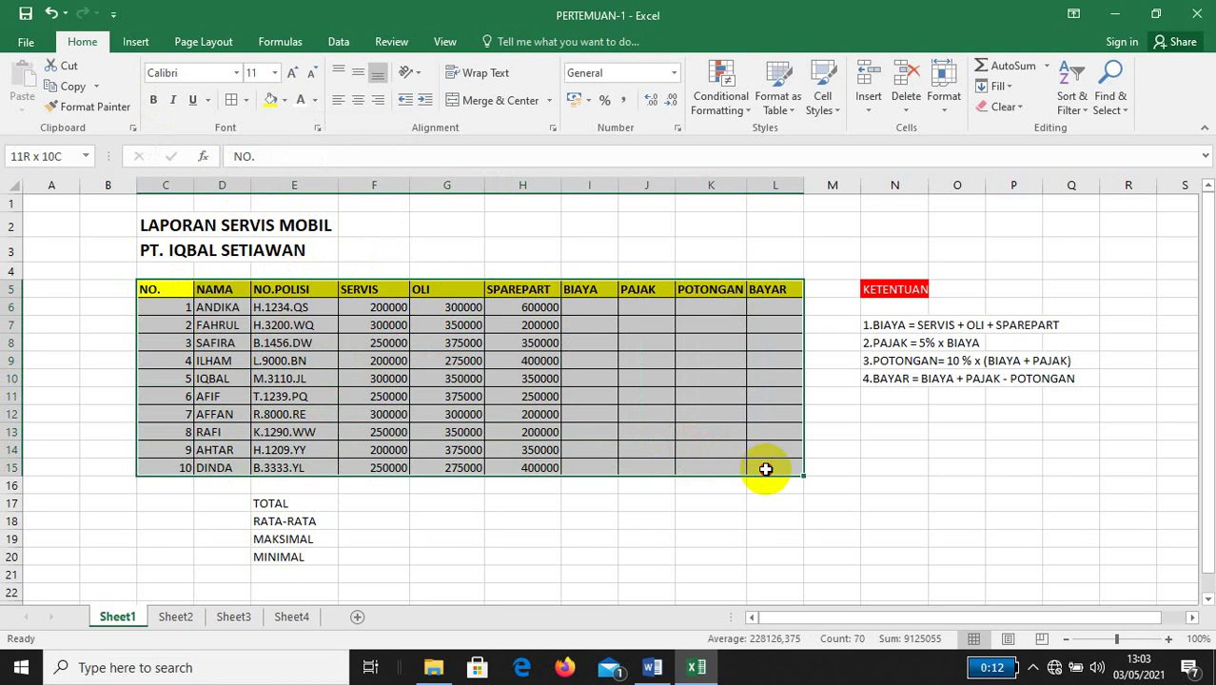
left_click_drag(766, 469, 766, 470)
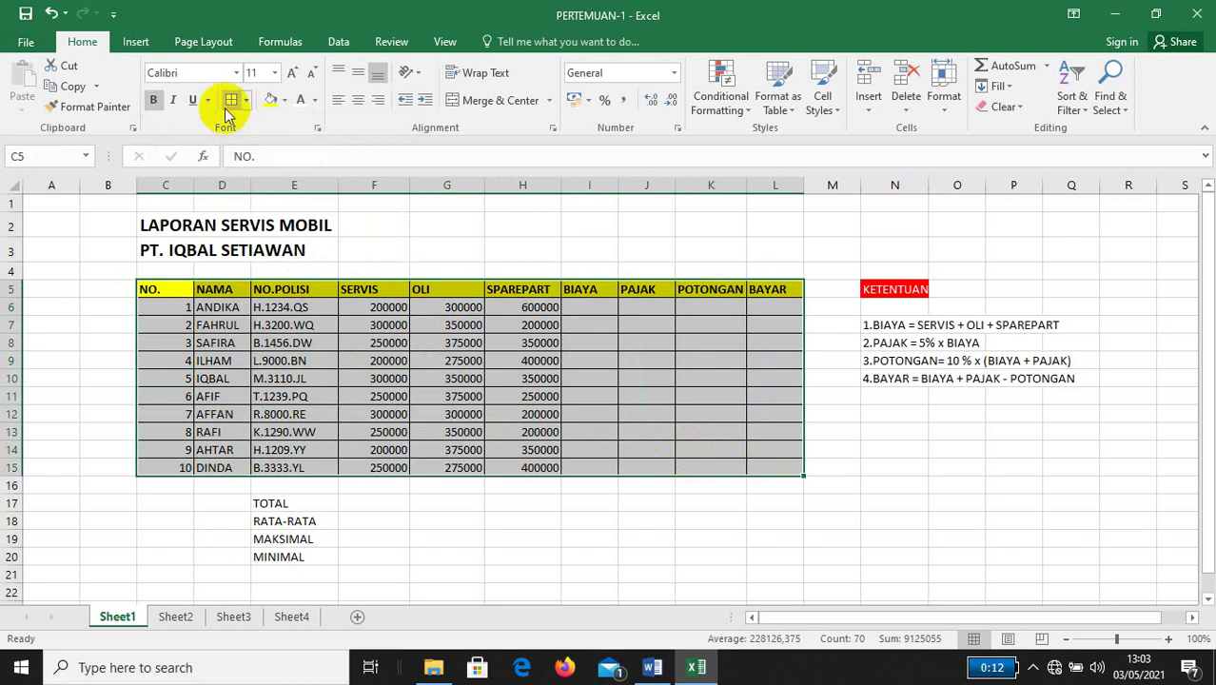
left_click(276, 74)
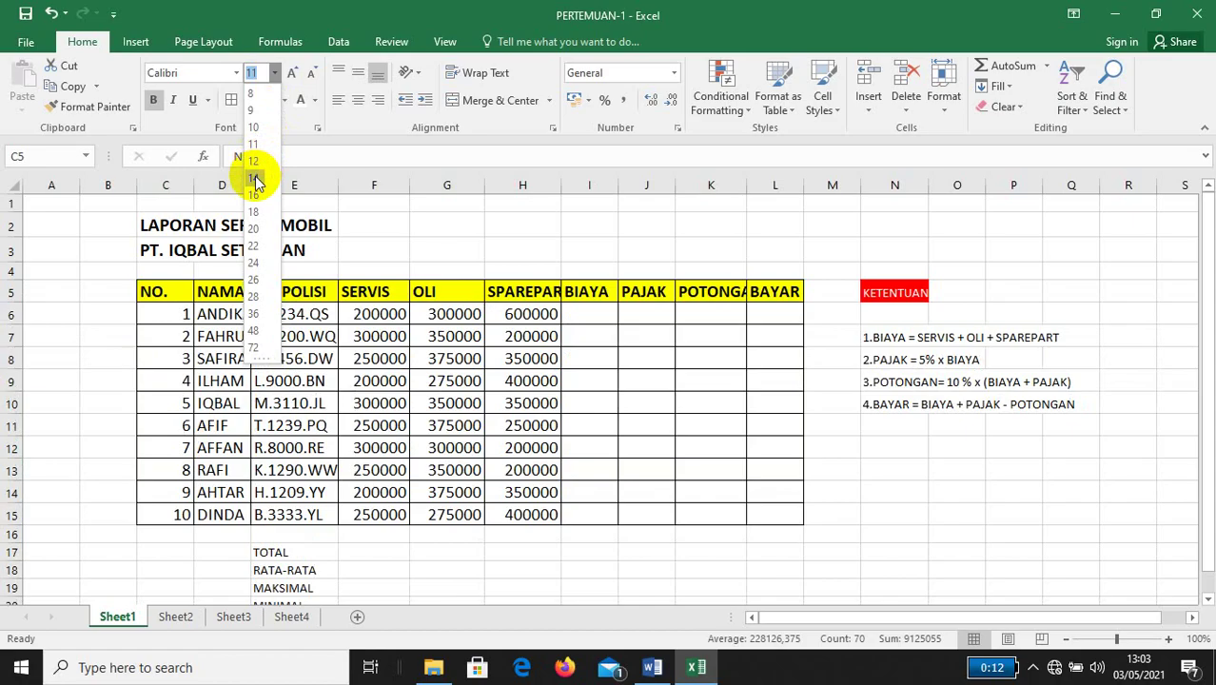
left_click(253, 178)
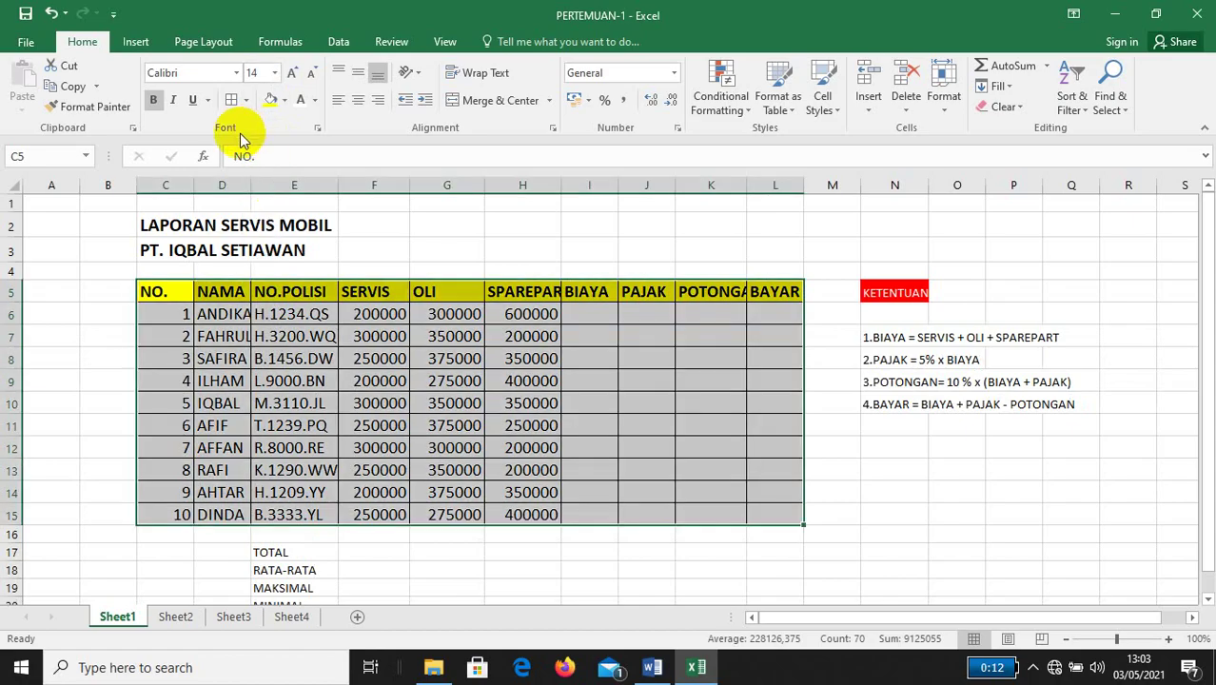
left_click(219, 359)
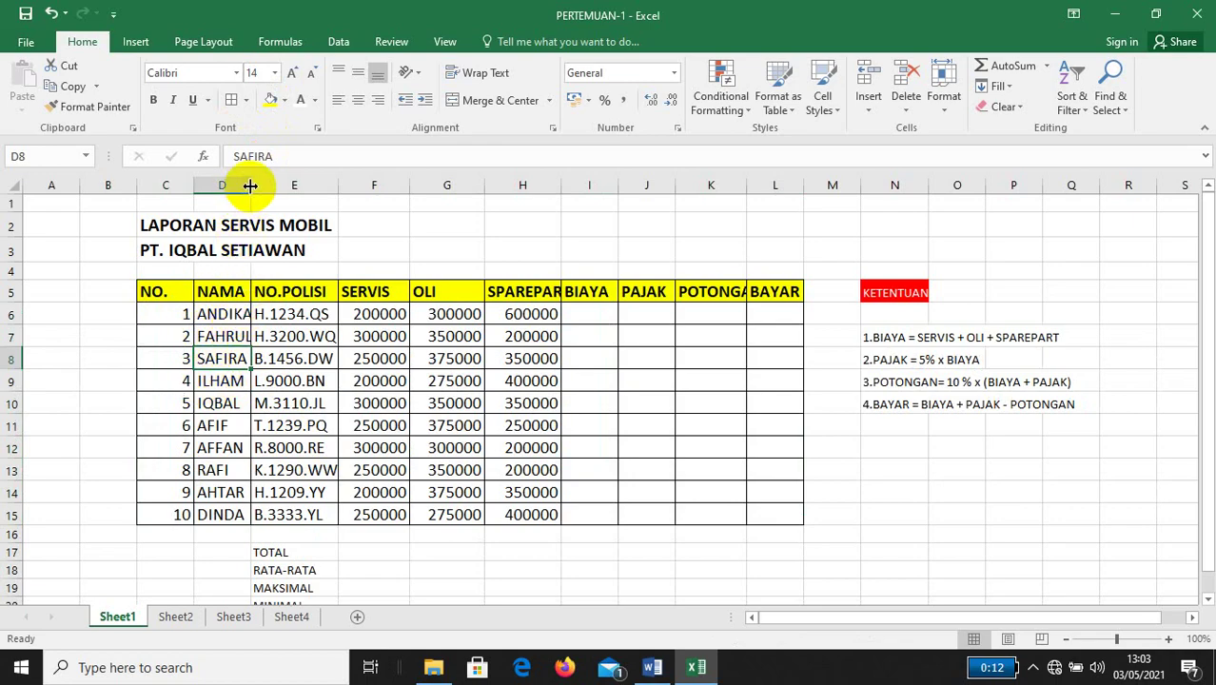
Widen the NAMA, NO.POLISI, SPAREPART and POTONGAN columns so their enlarged text fits
left_click_drag(251, 185, 250, 186)
double_click(253, 185)
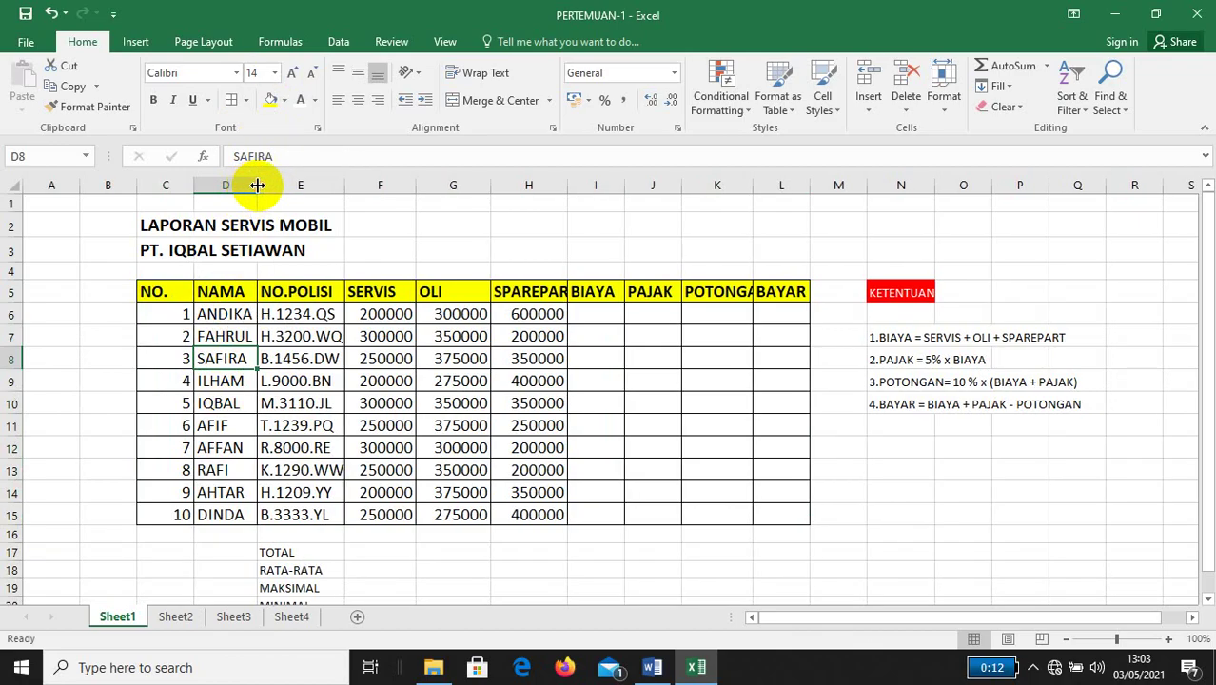
double_click(345, 186)
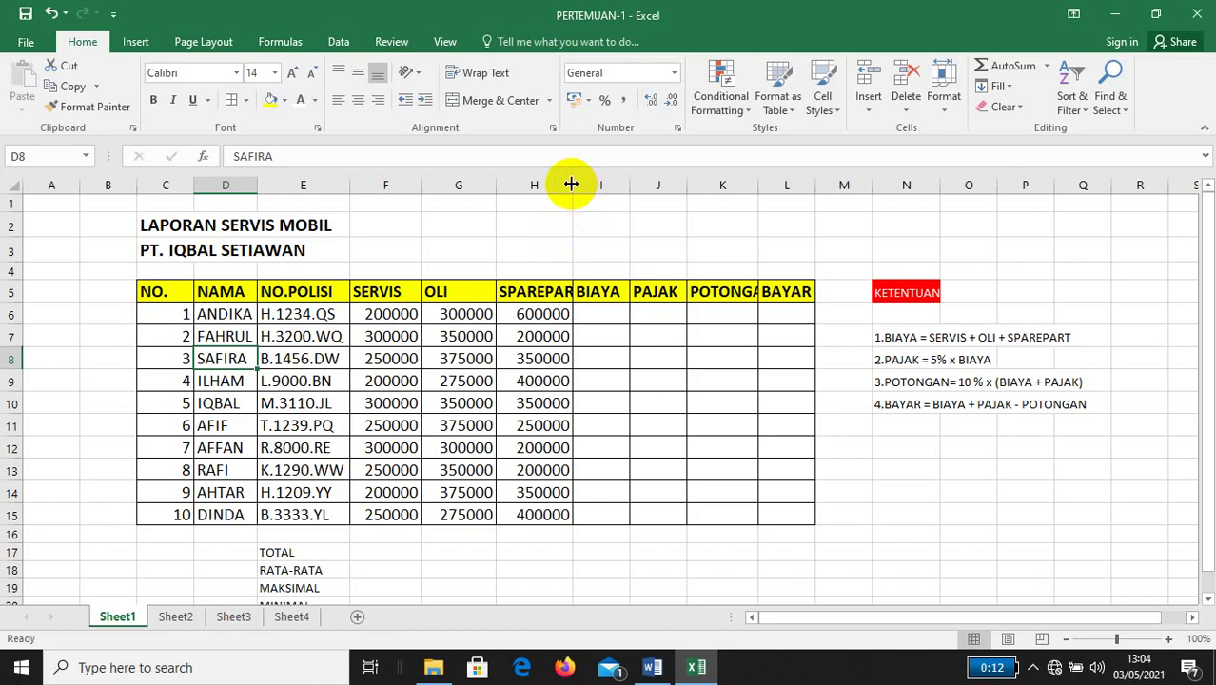
left_click_drag(574, 184, 589, 187)
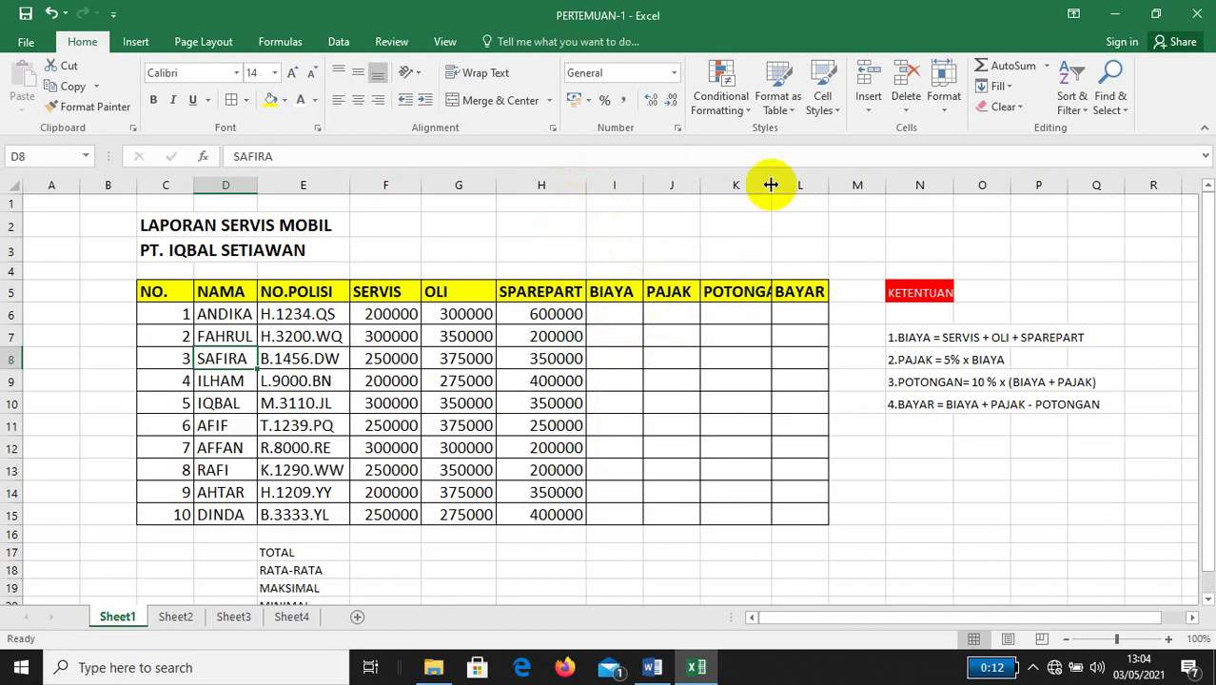
double_click(772, 184)
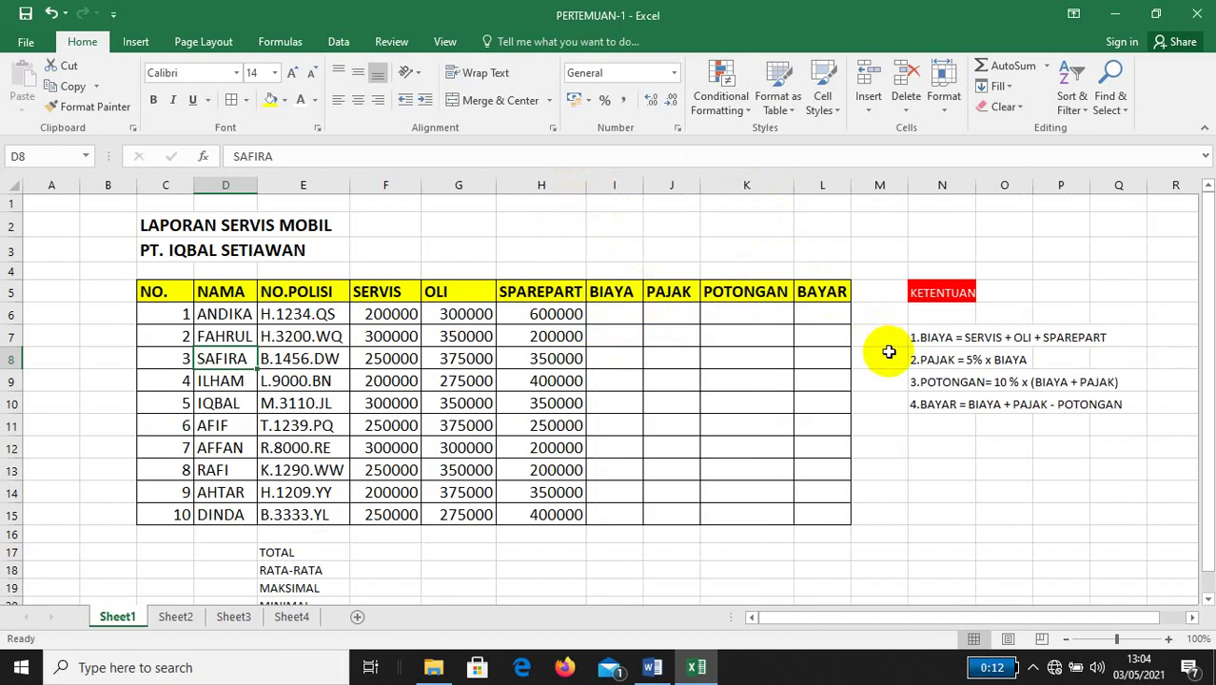
Autofit column N to its KETENTUAN notes and calculate the first row's BIAYA in I6 with =F6+G6+H6
double_click(974, 184)
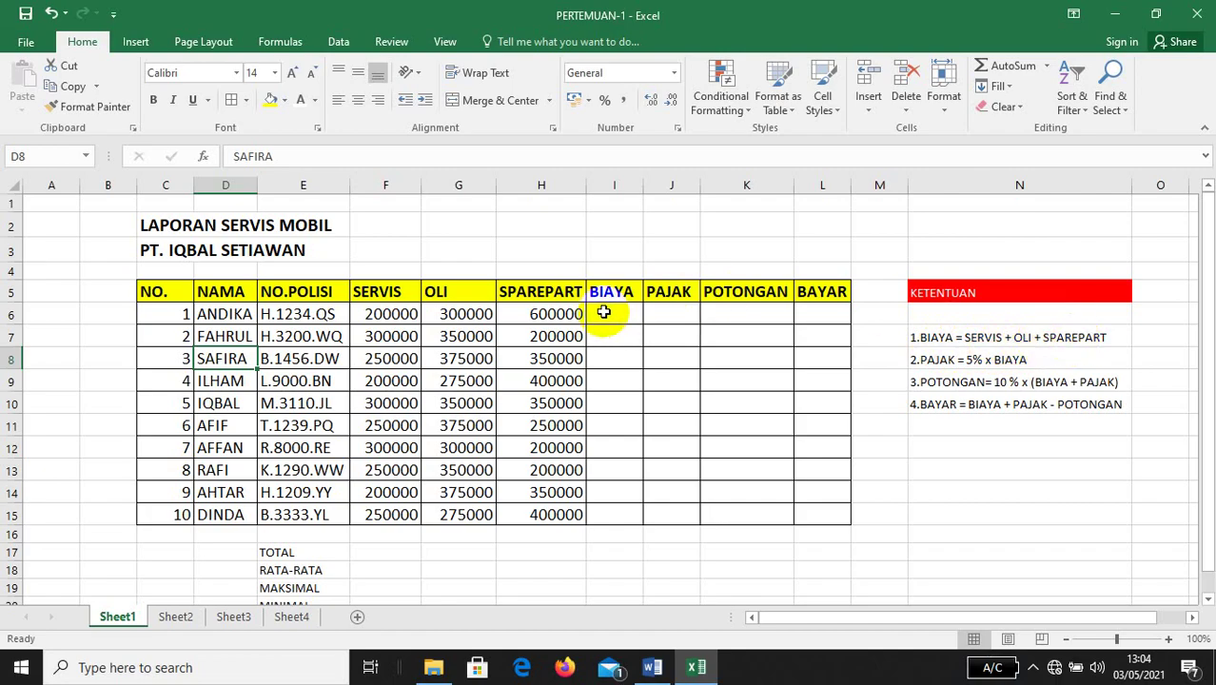
left_click(603, 312)
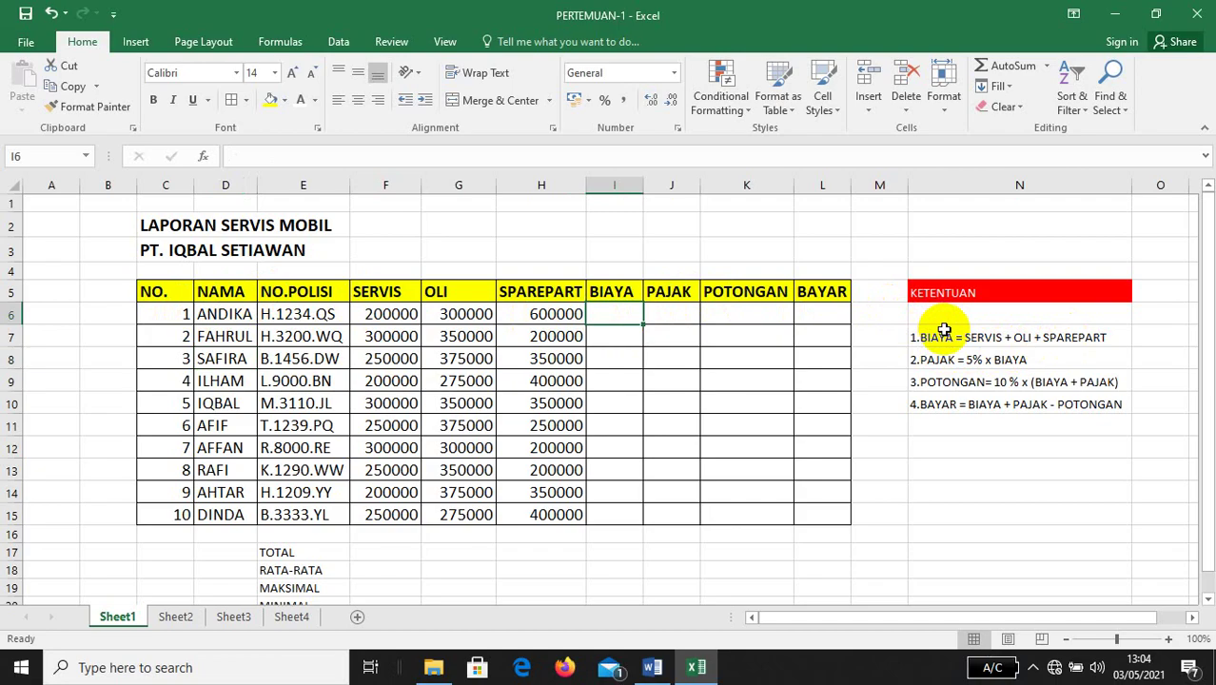
type("=")
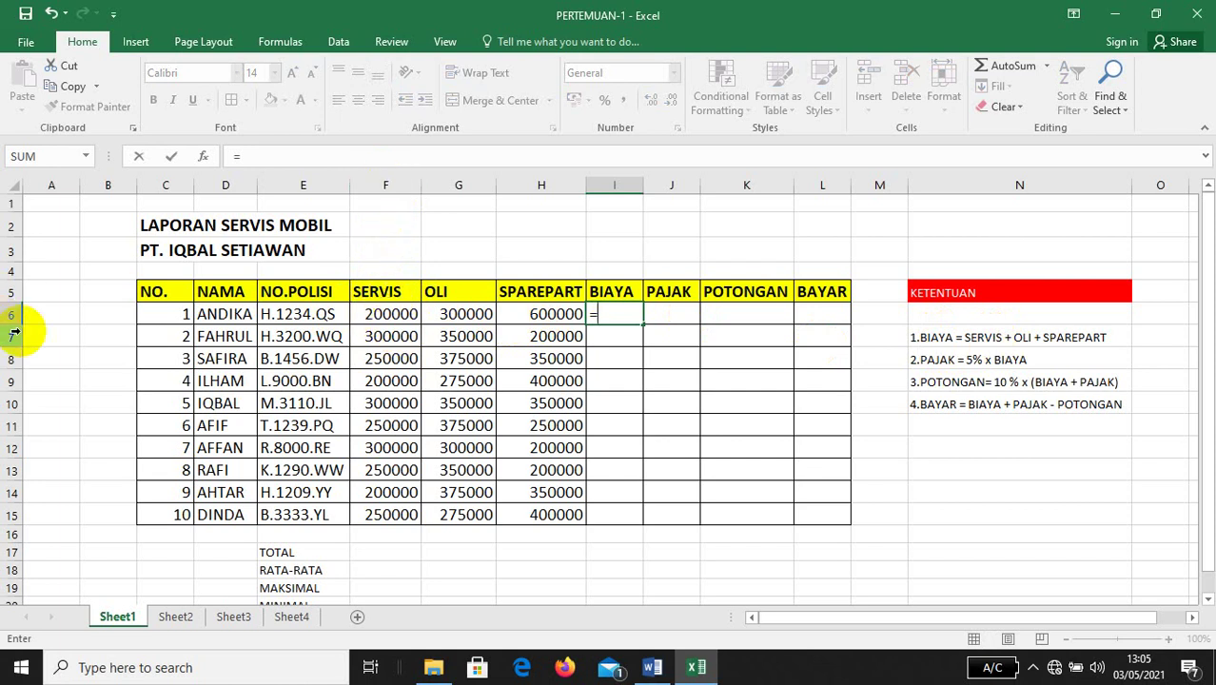
left_click(383, 314)
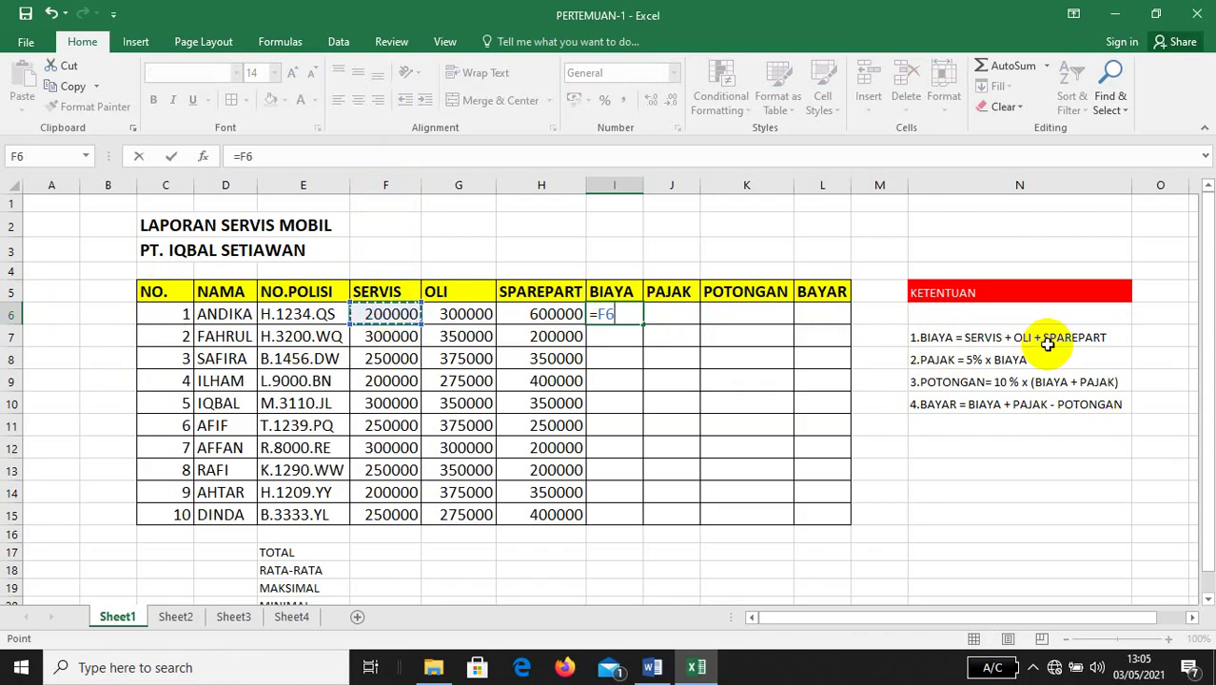
type("+G")
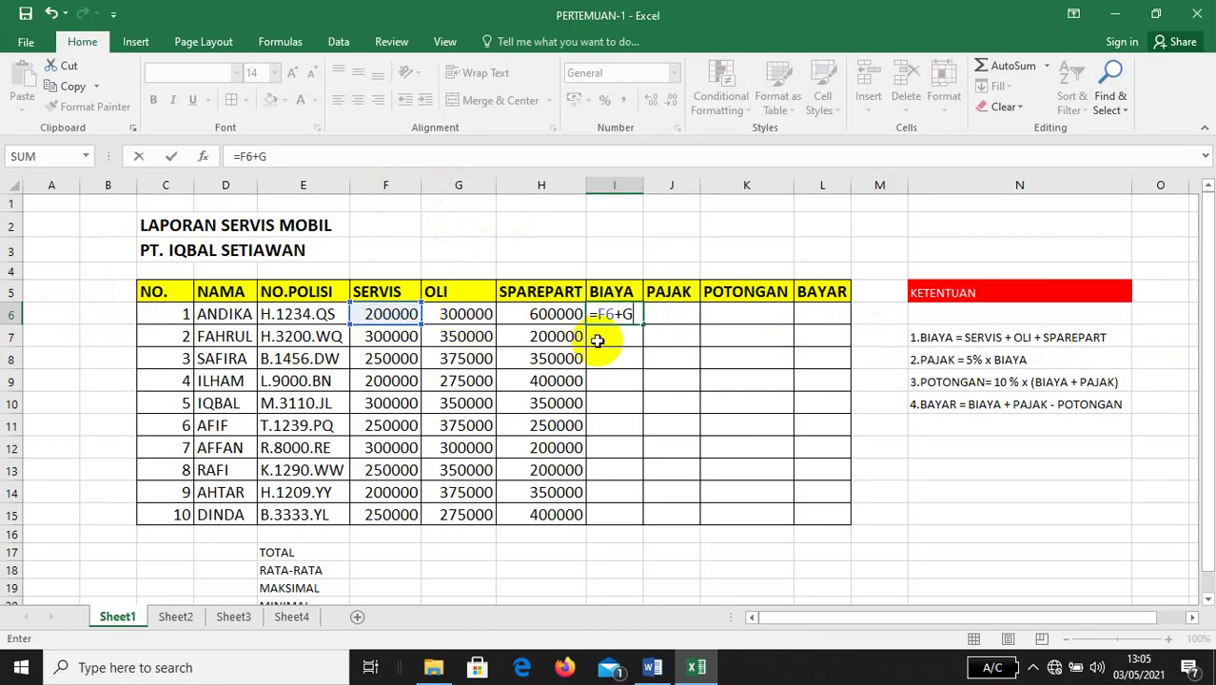
type("6+")
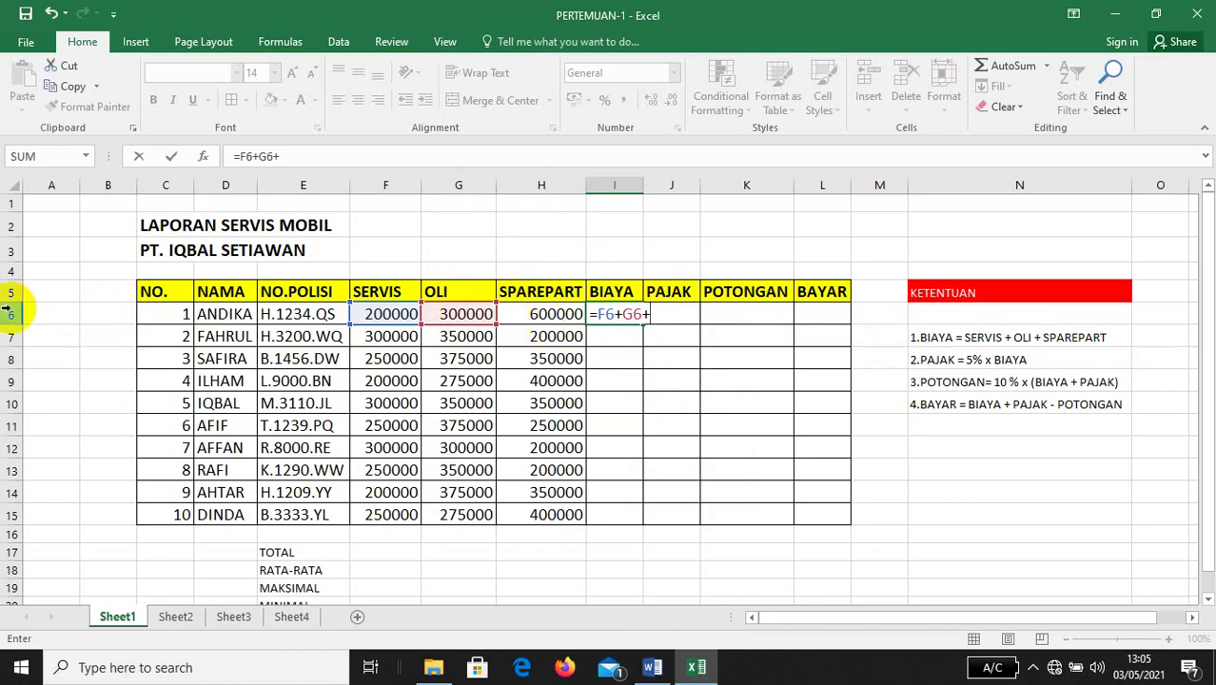
left_click(542, 313)
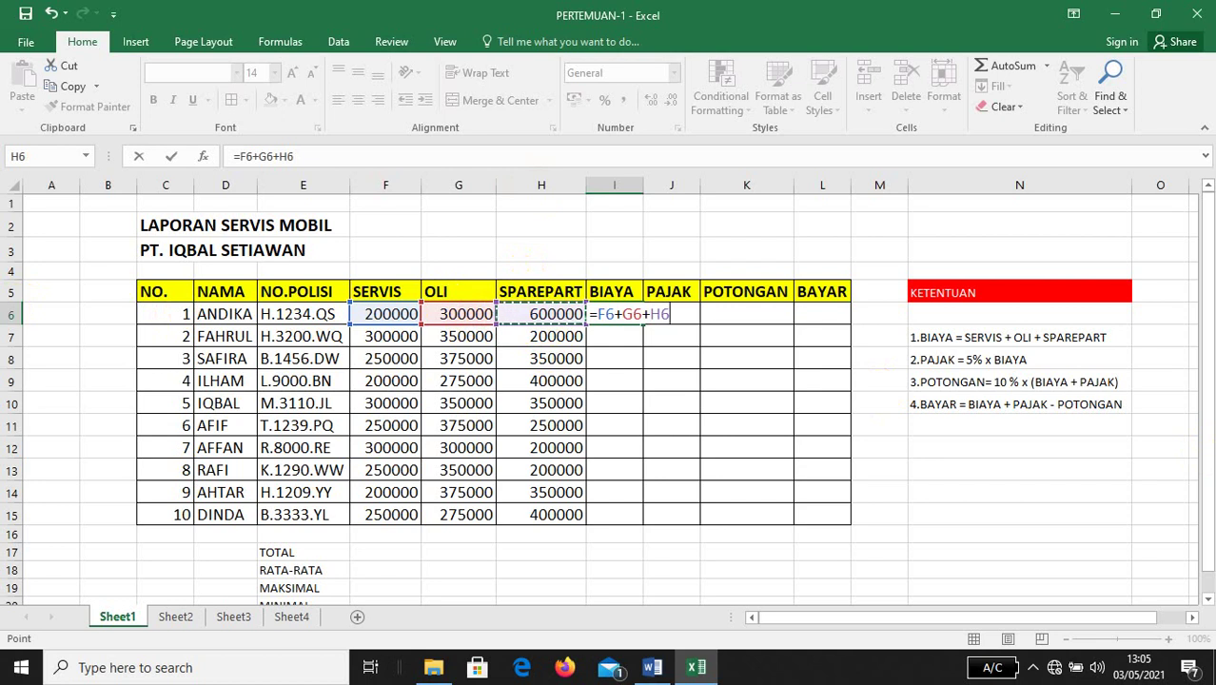
key("Return")
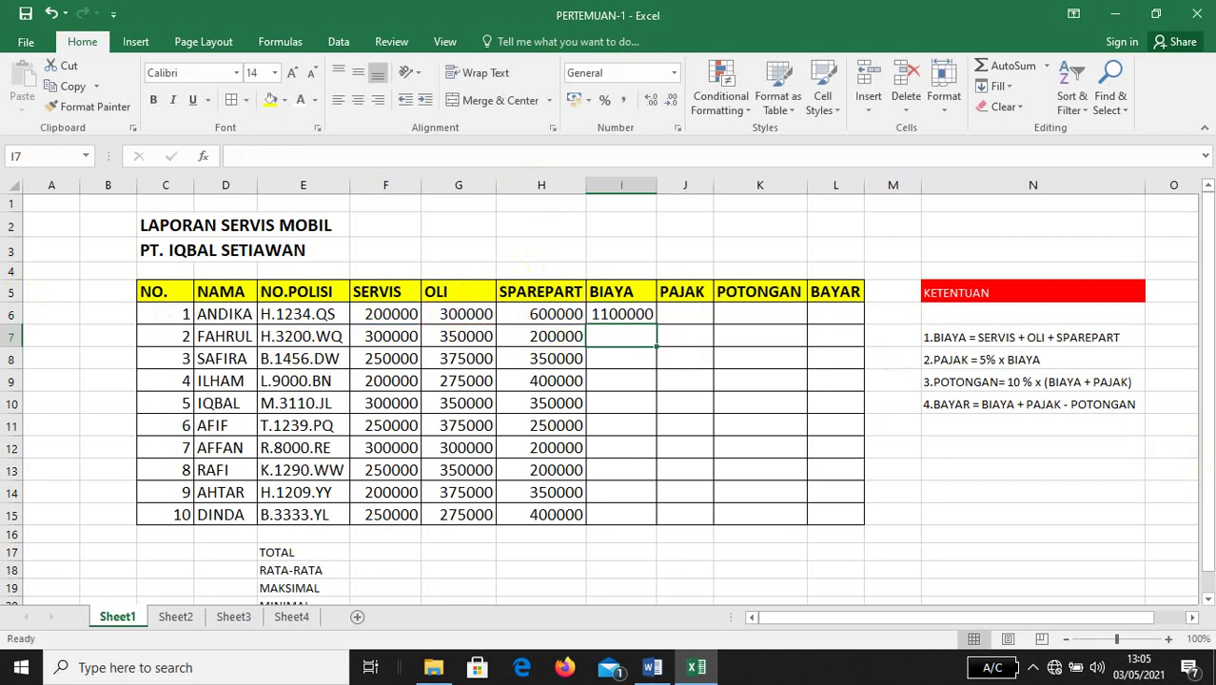
Calculate the first row's PAJAK in J6 as 5% of BIAYA with the formula =5%*I6
left_click(688, 311)
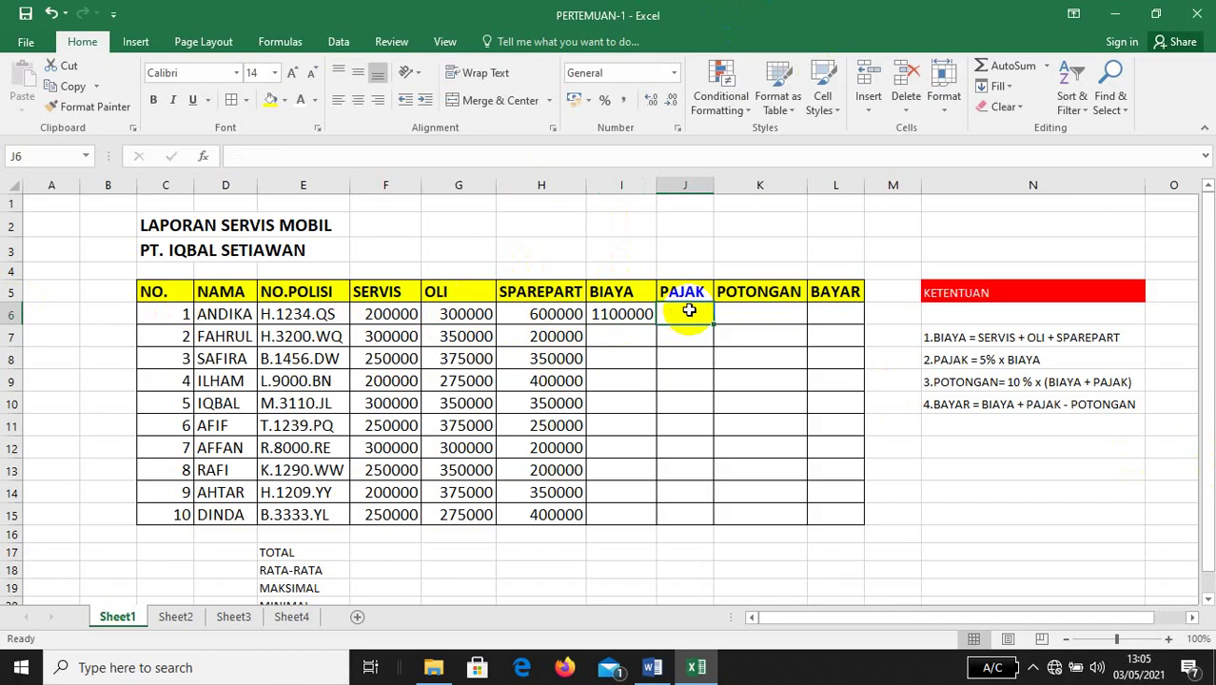
type("=")
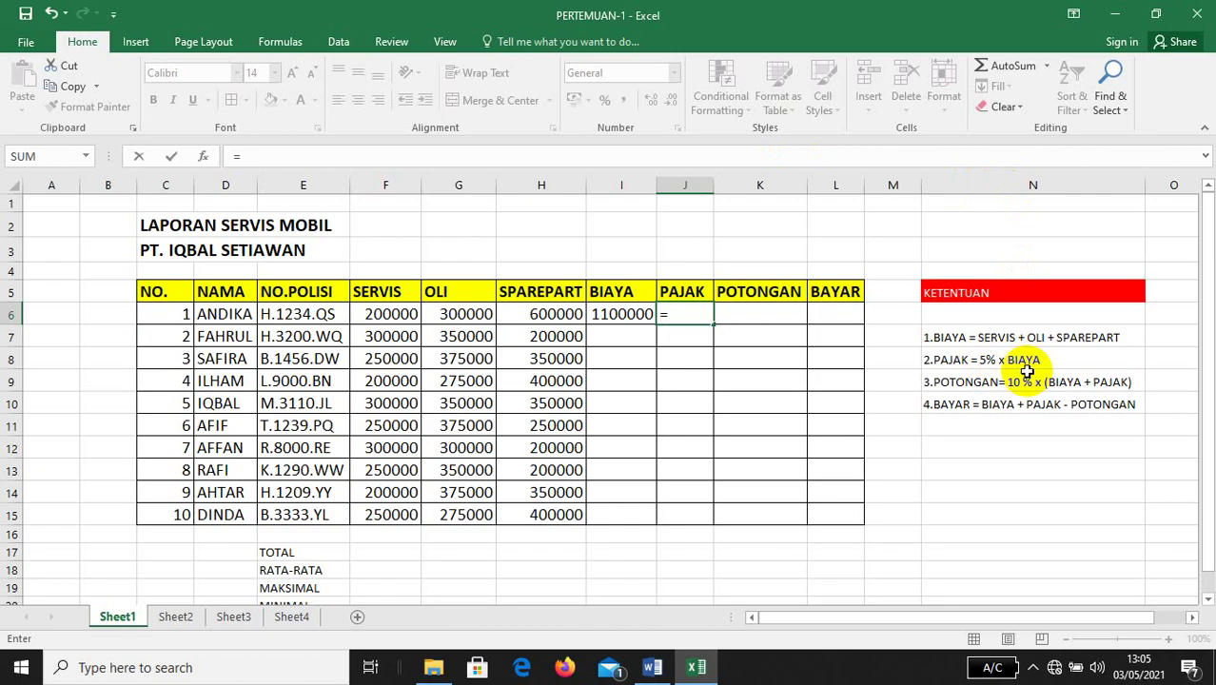
type("5%*")
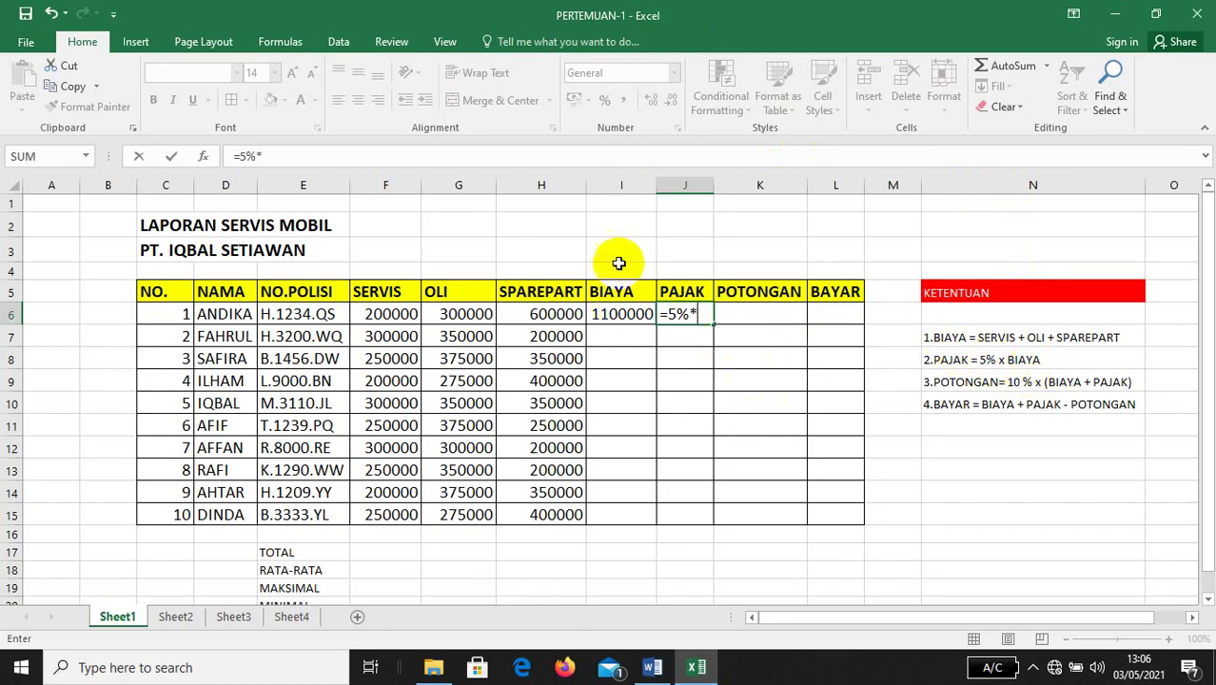
left_click(603, 314)
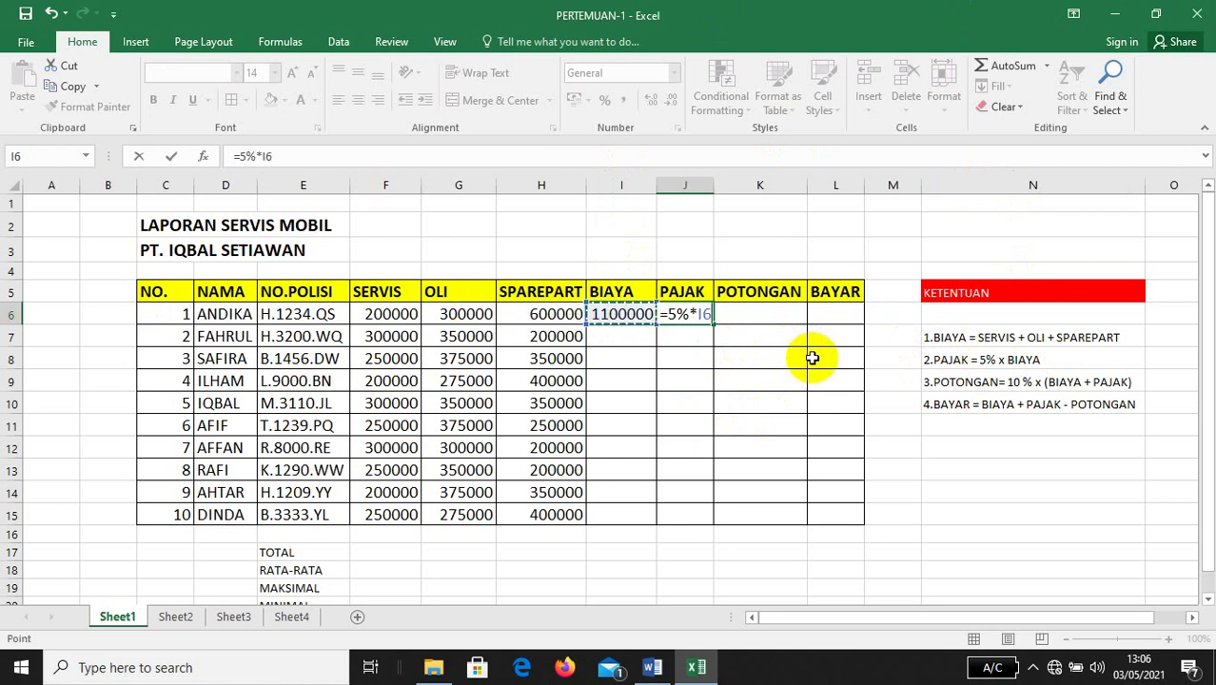
key("Return")
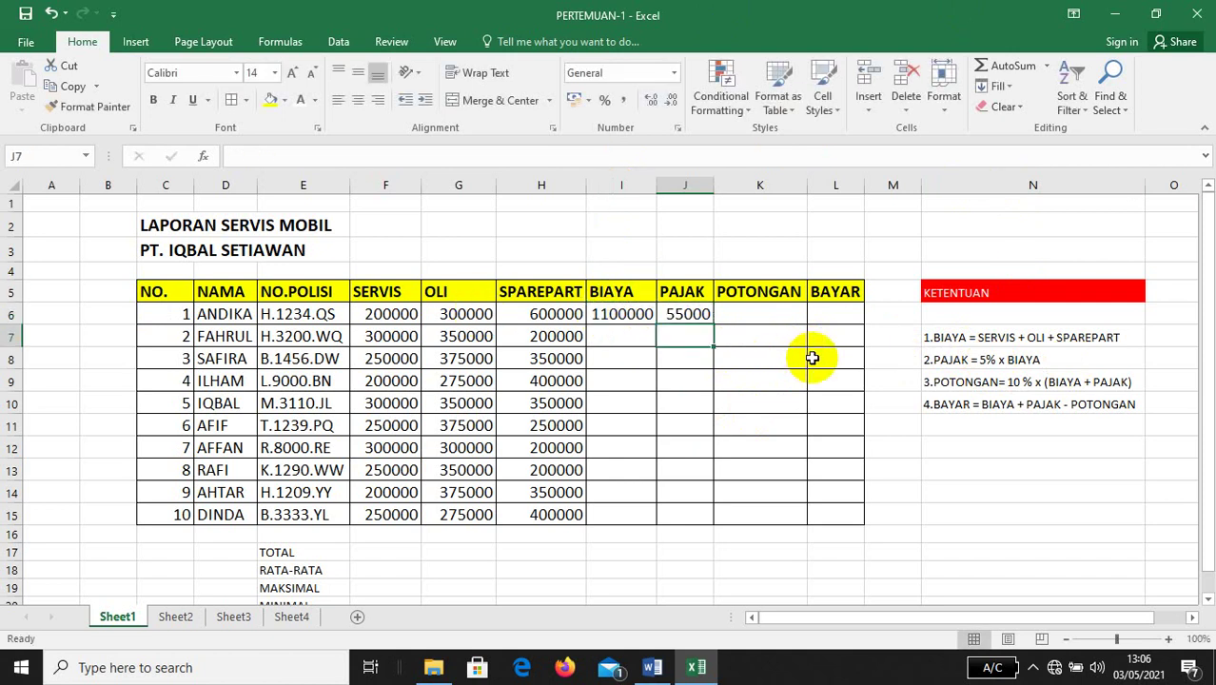
Calculate the first row's POTONGAN in K6 as 10% of BIAYA plus PAJAK with =10%*(I6+J6)
left_click(748, 315)
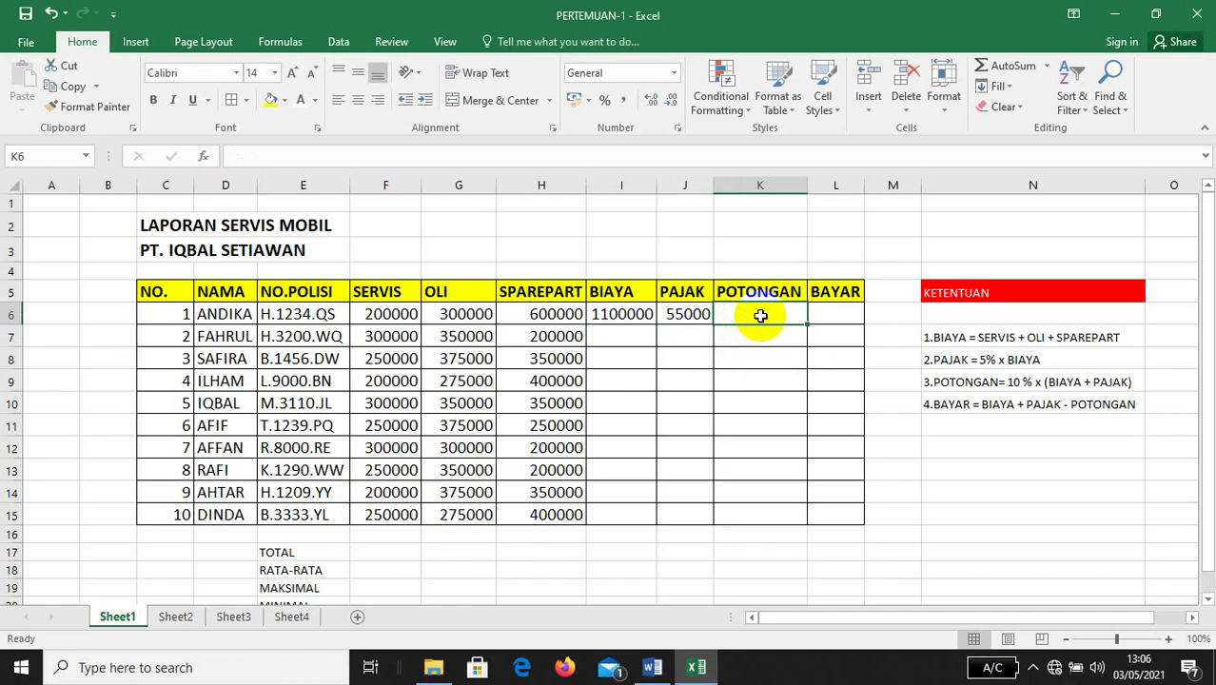
type("=")
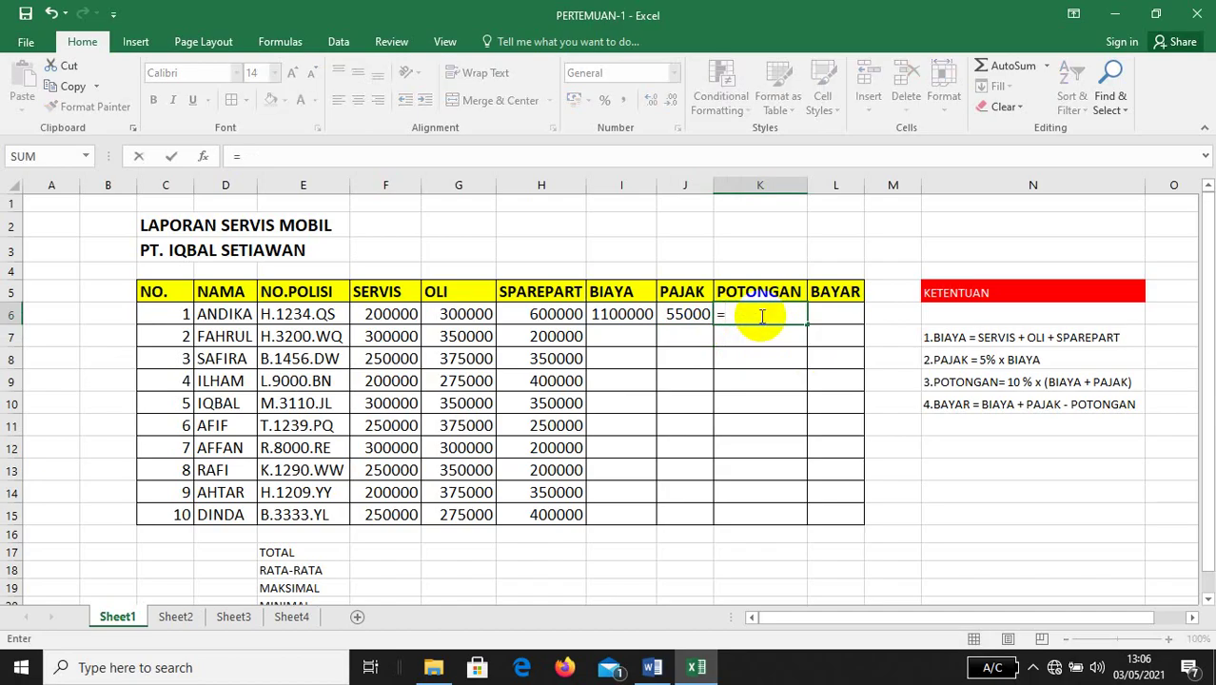
type("10%*(")
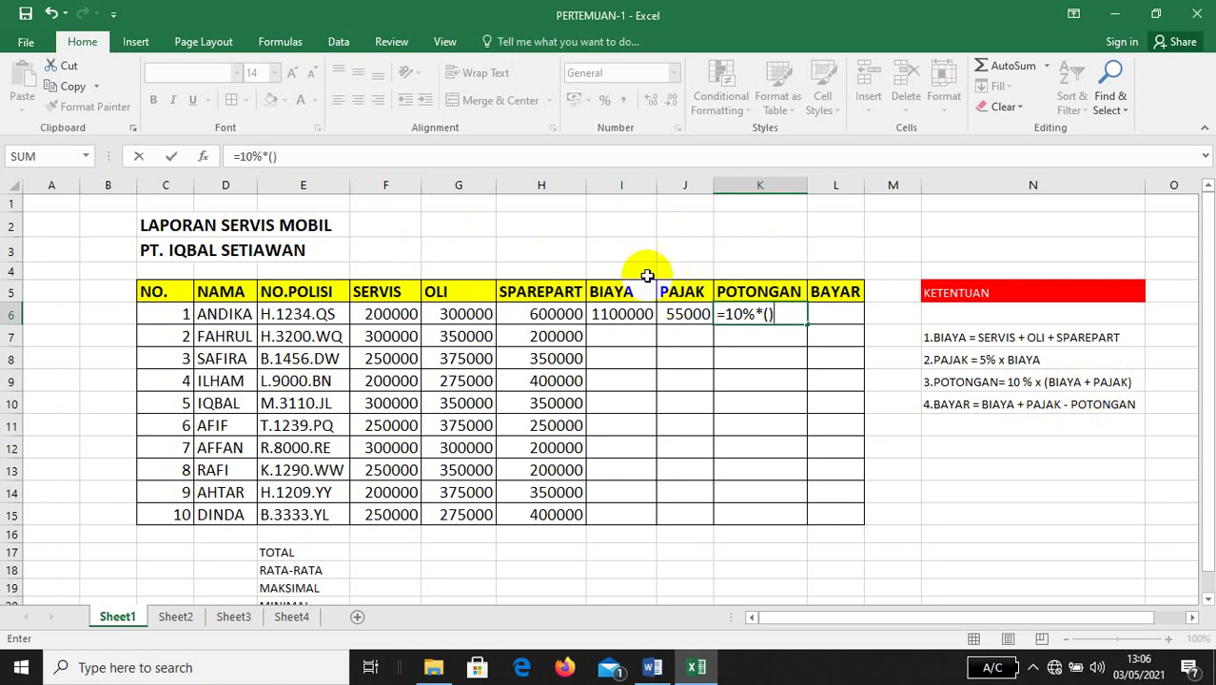
left_click(273, 157)
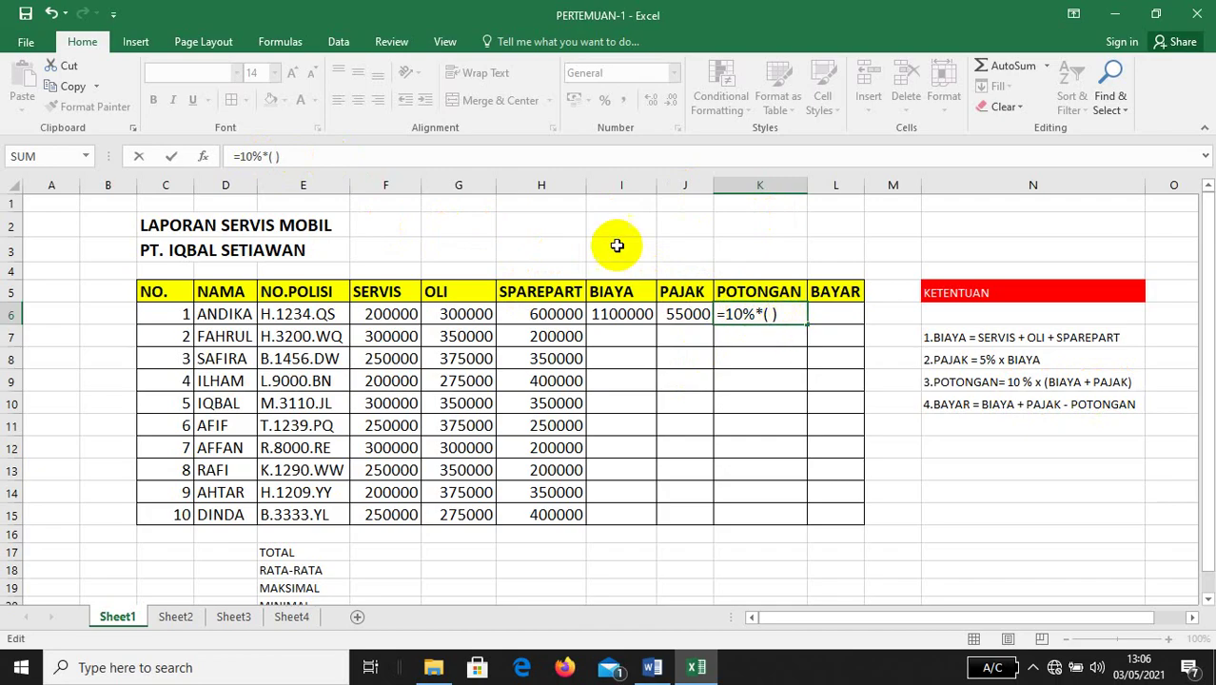
left_click(619, 314)
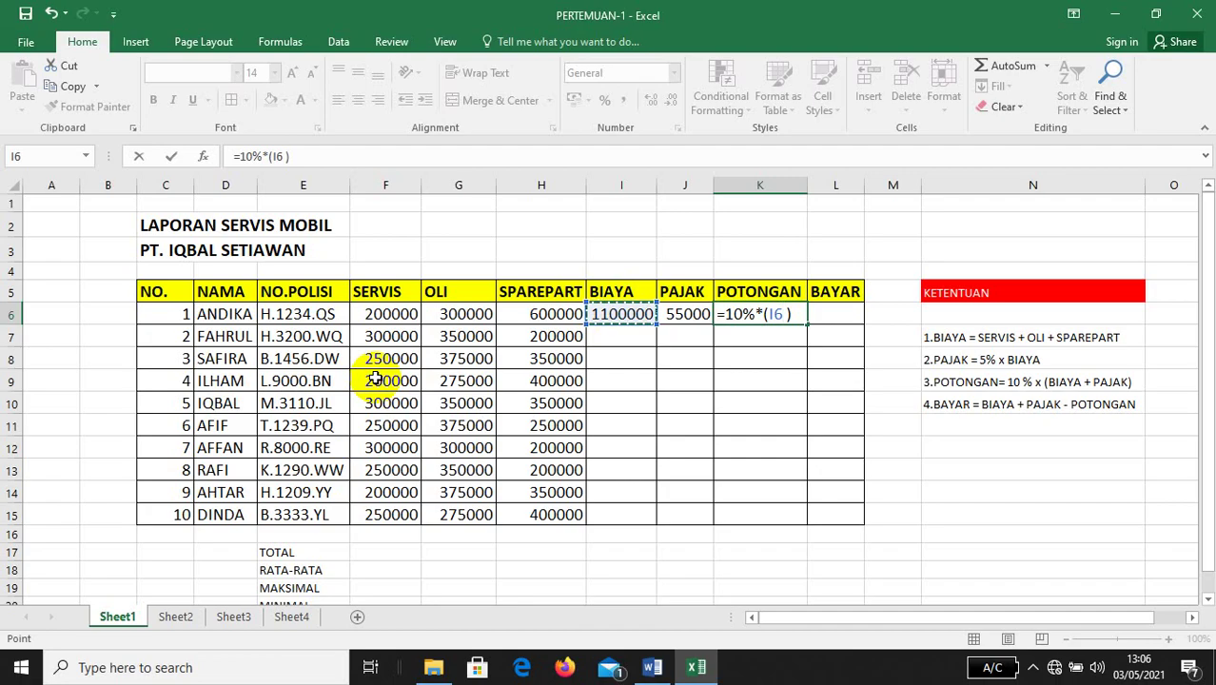
type("+")
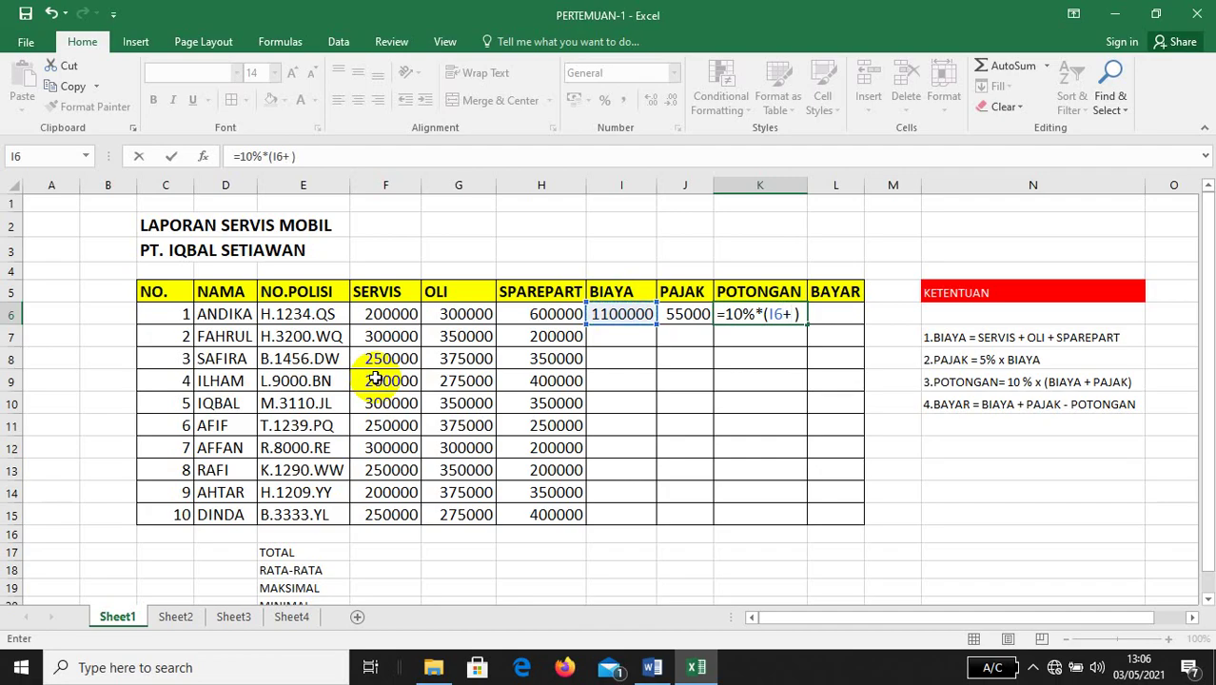
left_click(687, 315)
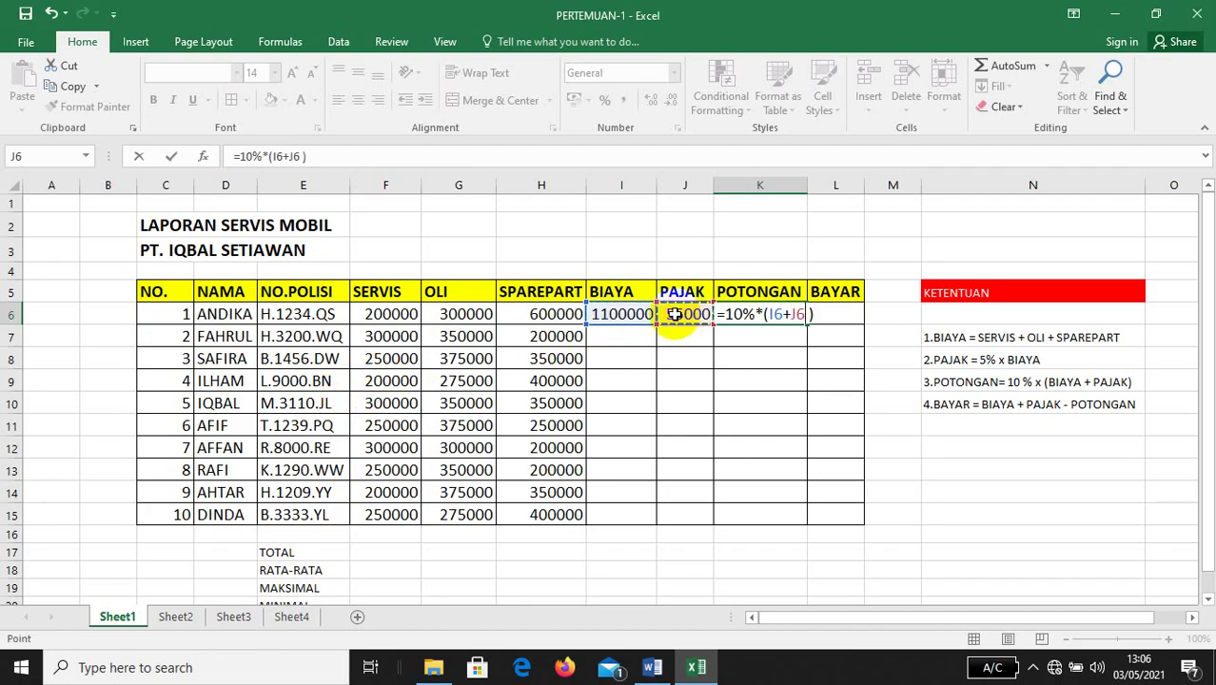
key("Return")
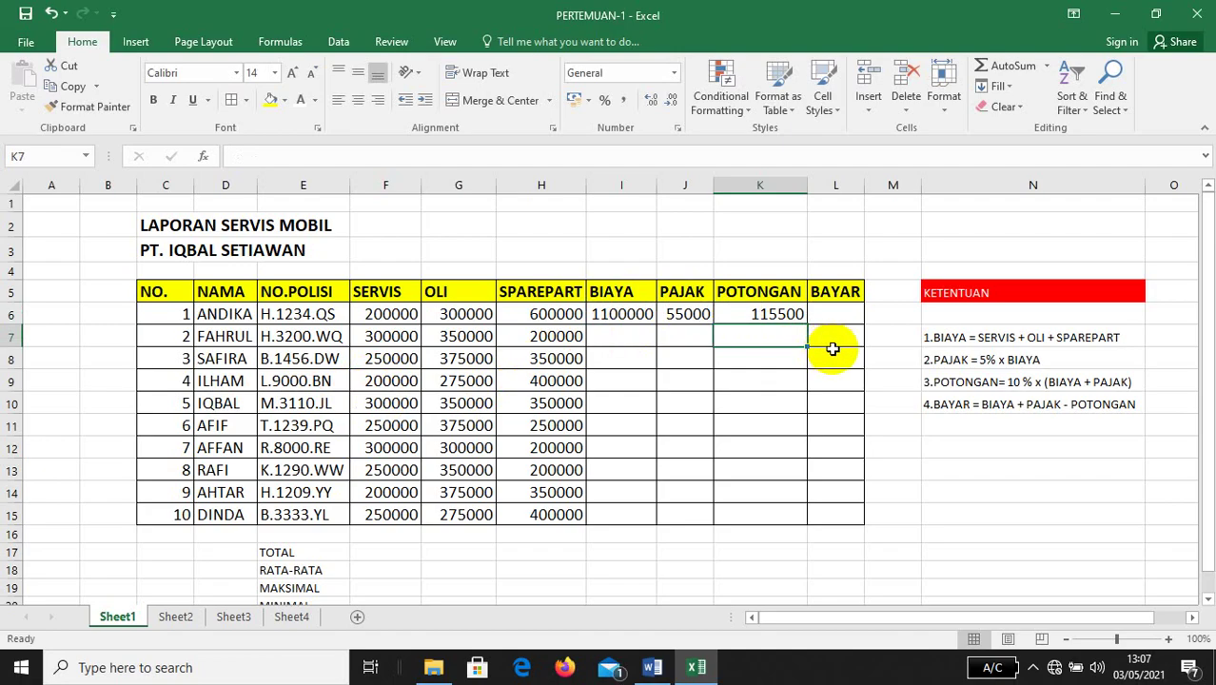
Enter the formula =I6+J6 in the first row's BAYAR cell, L6, to add BIAYA and PAJAK
left_click(829, 315)
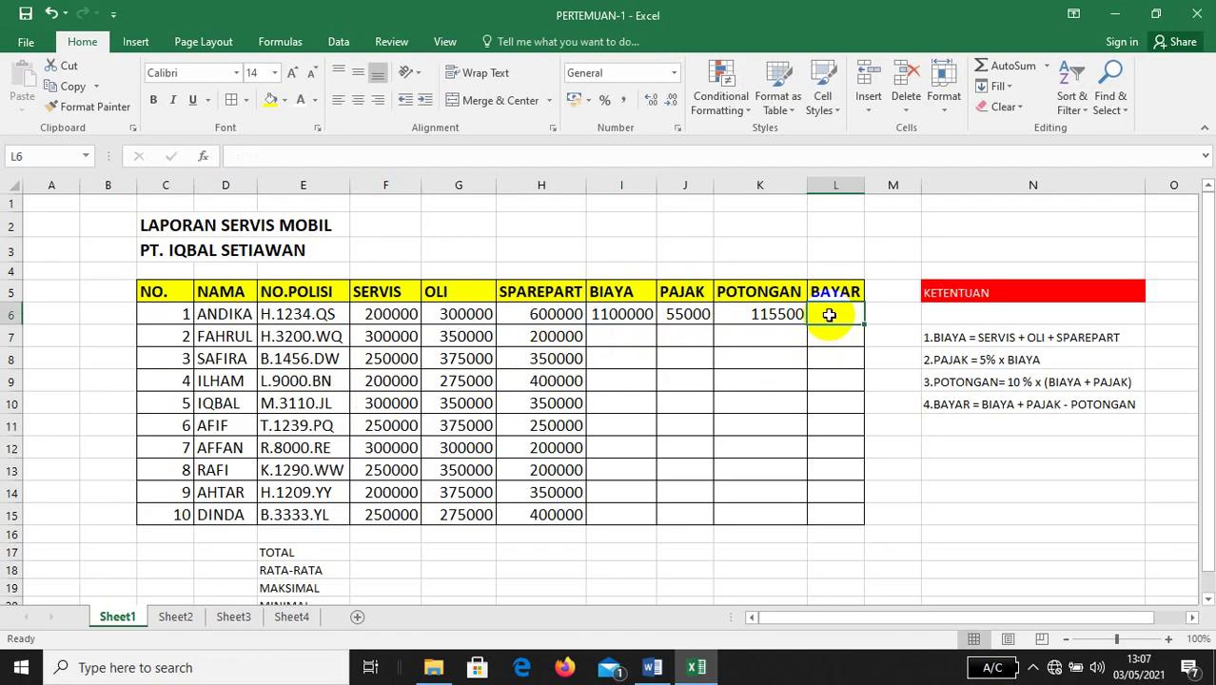
type("=")
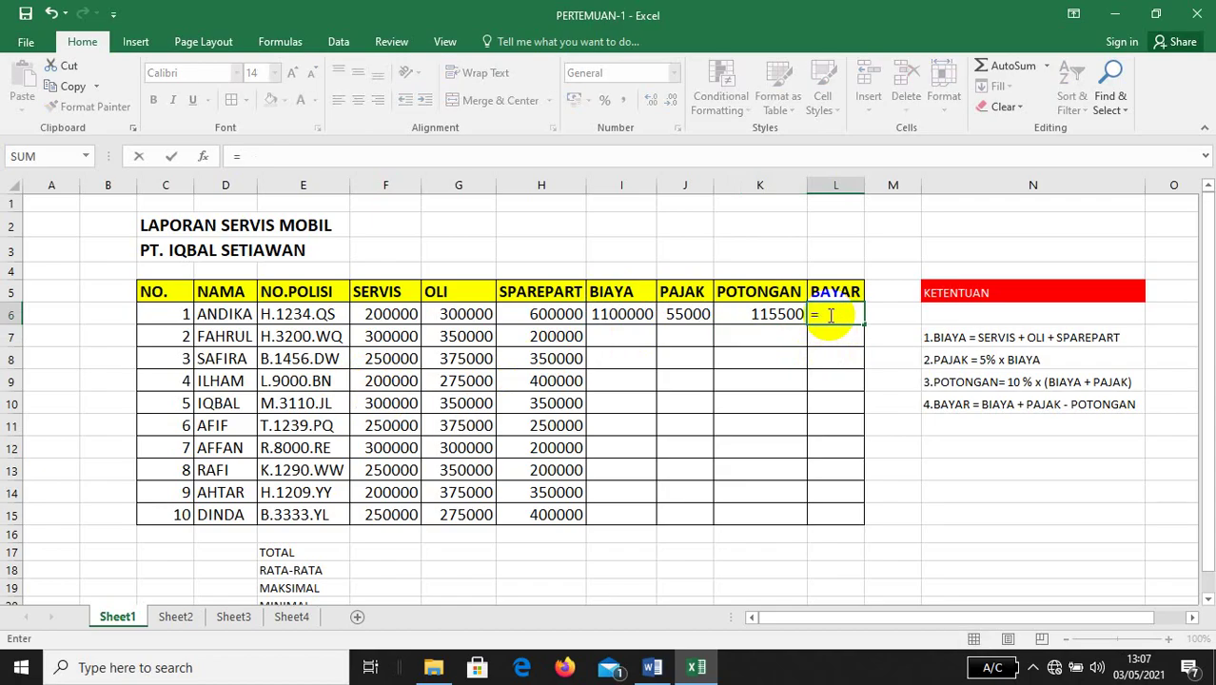
left_click(624, 319)
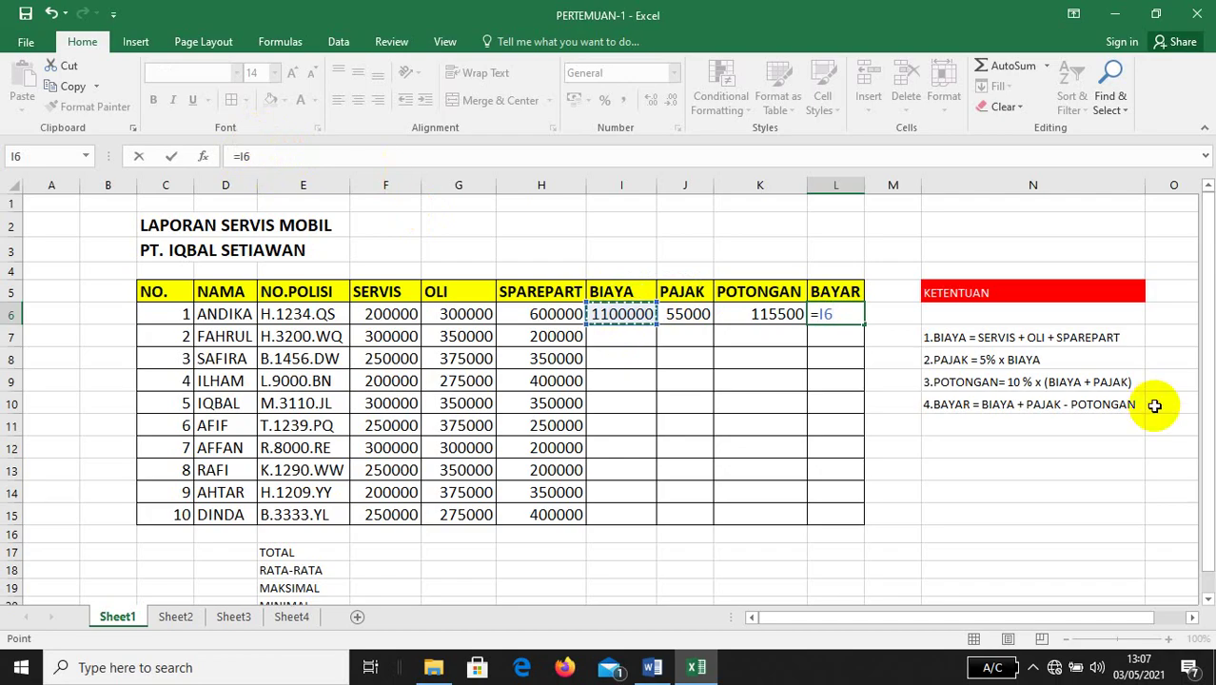
type("+")
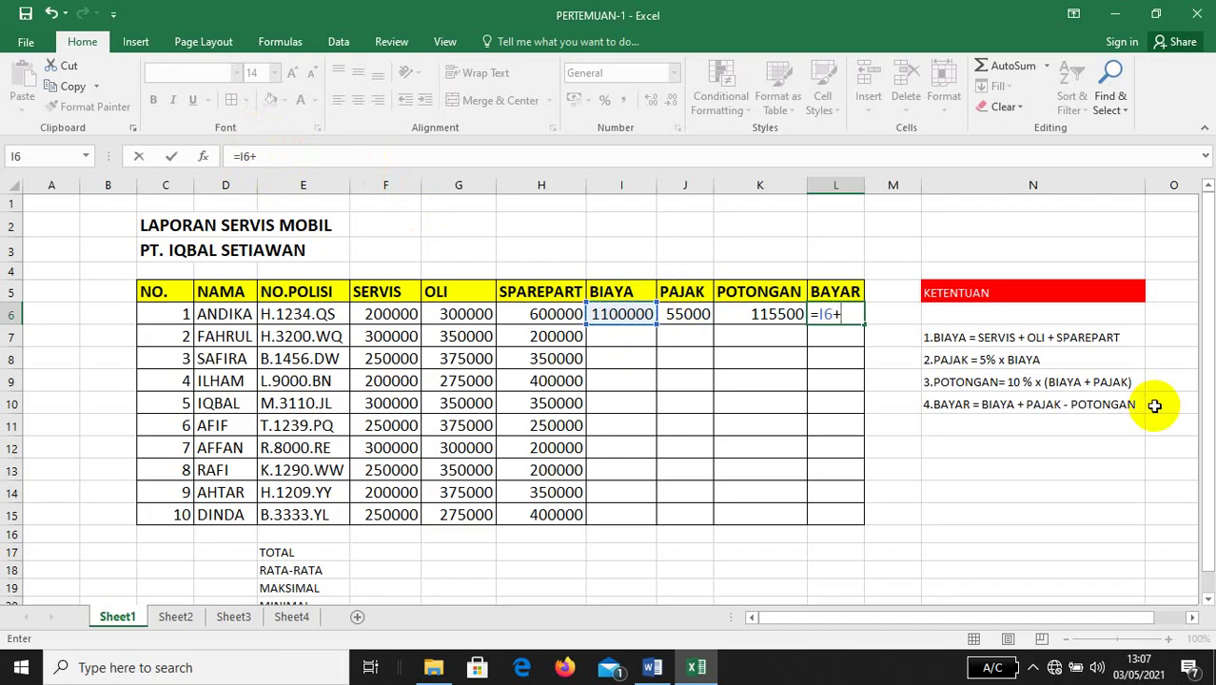
left_click(684, 317)
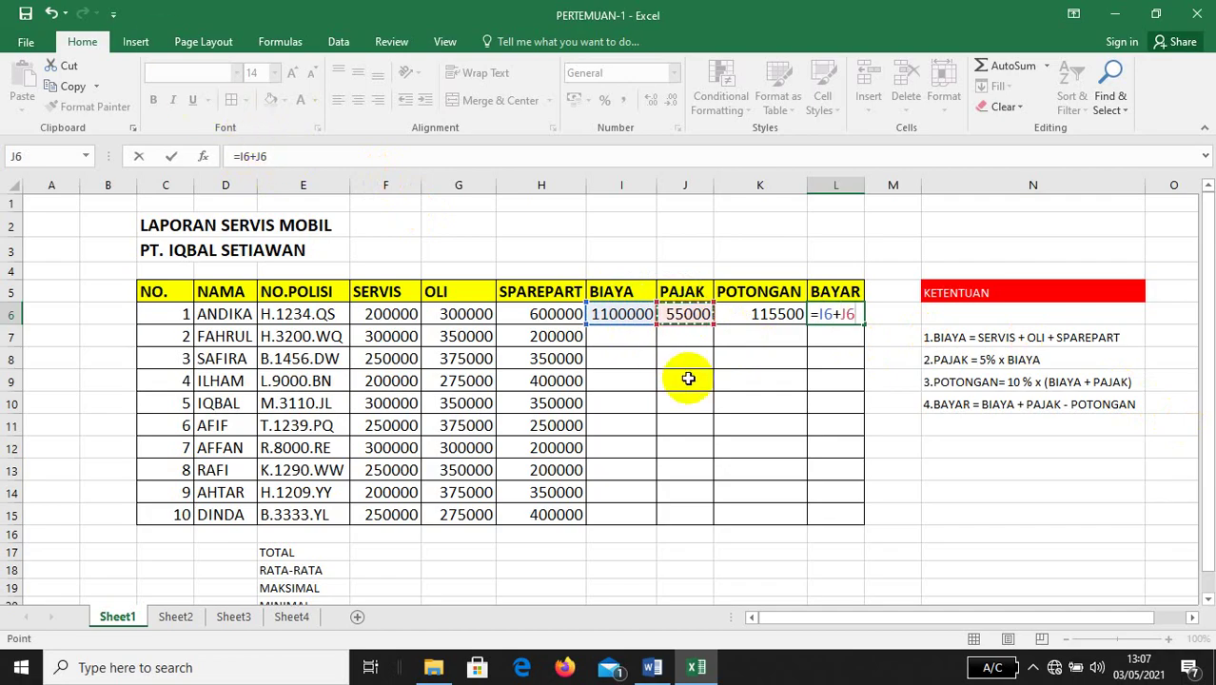
type("+")
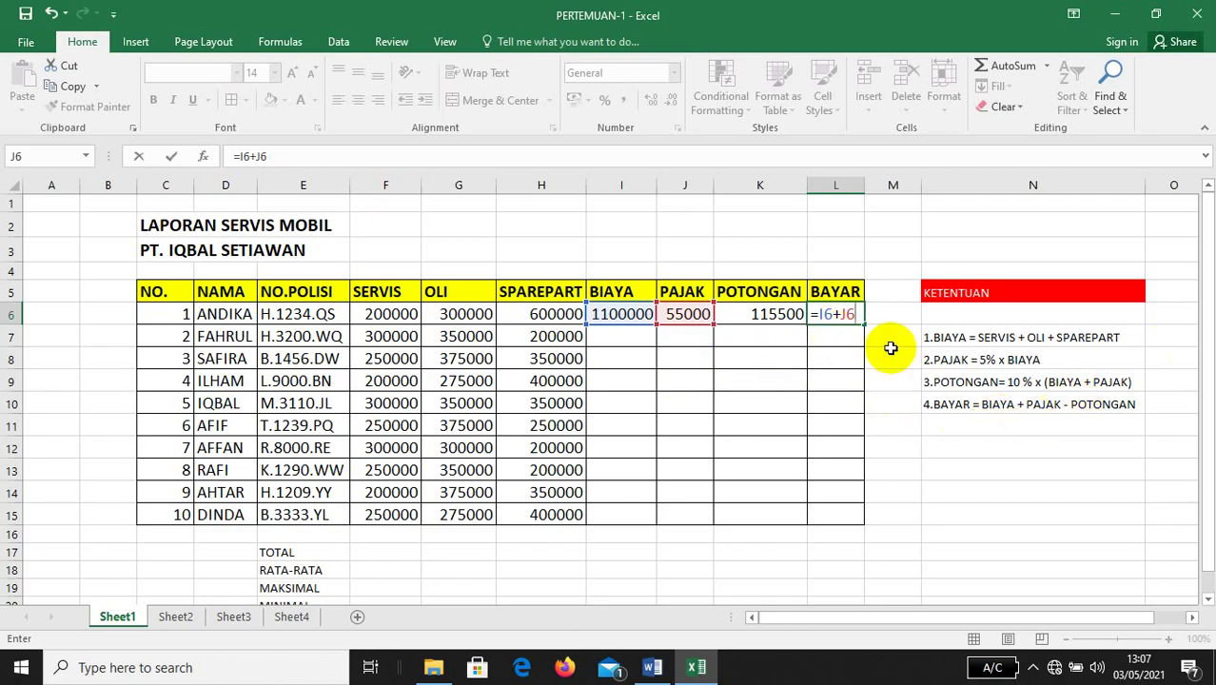
key("Return")
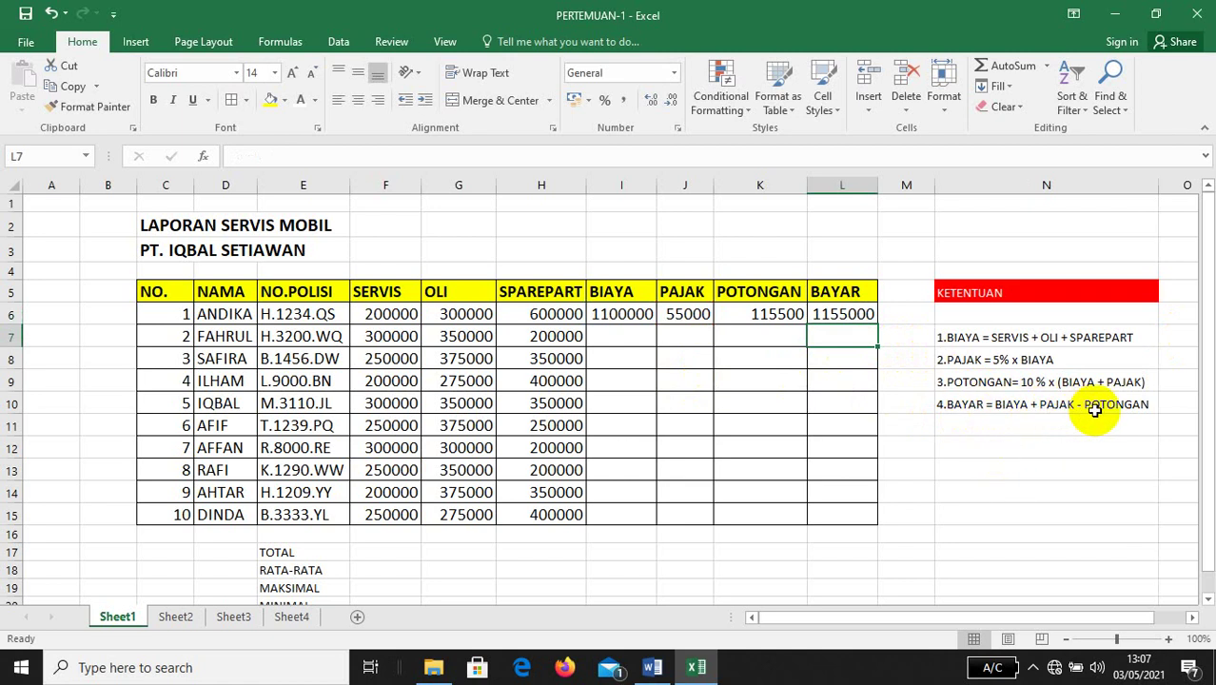
Extend the BAYAR formula in L6 to subtract POTONGAN, making it =I6+J6-K6
left_click(842, 315)
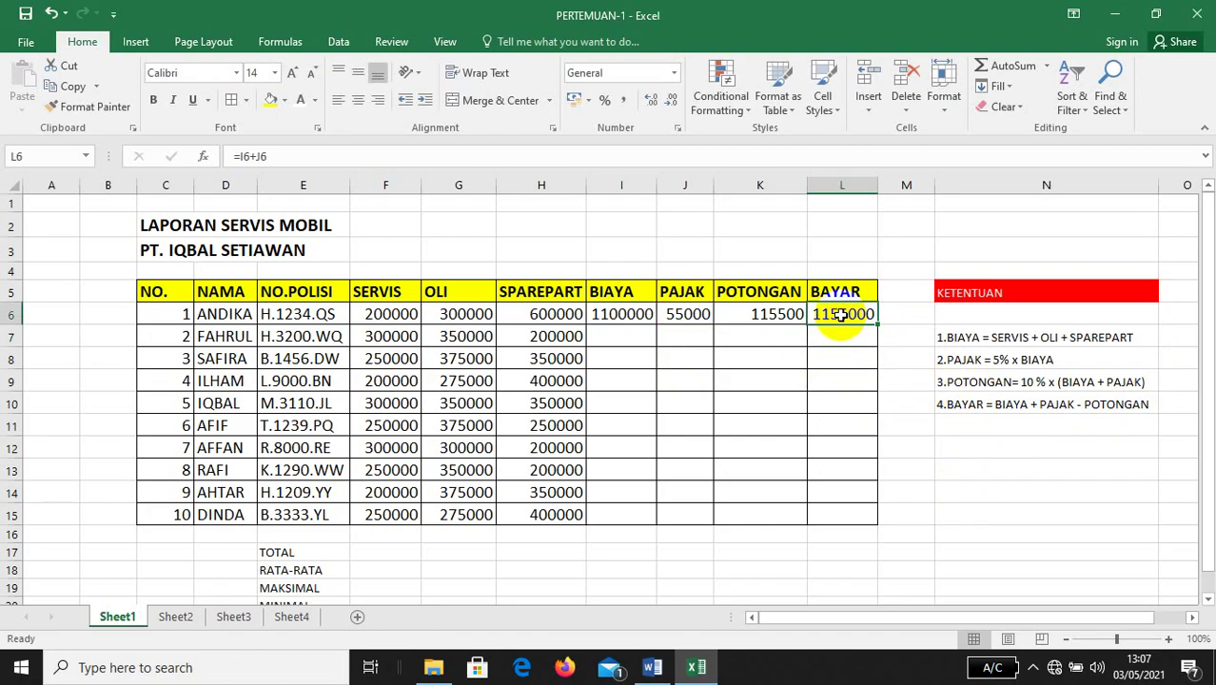
left_click(276, 157)
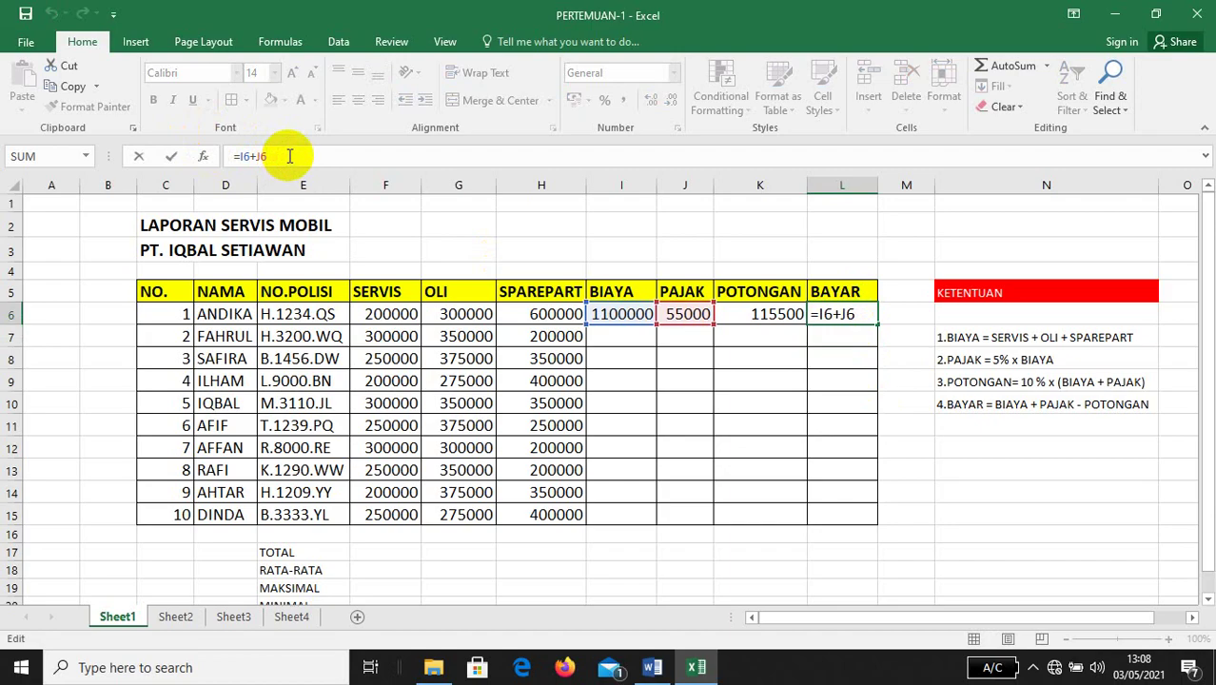
type("-")
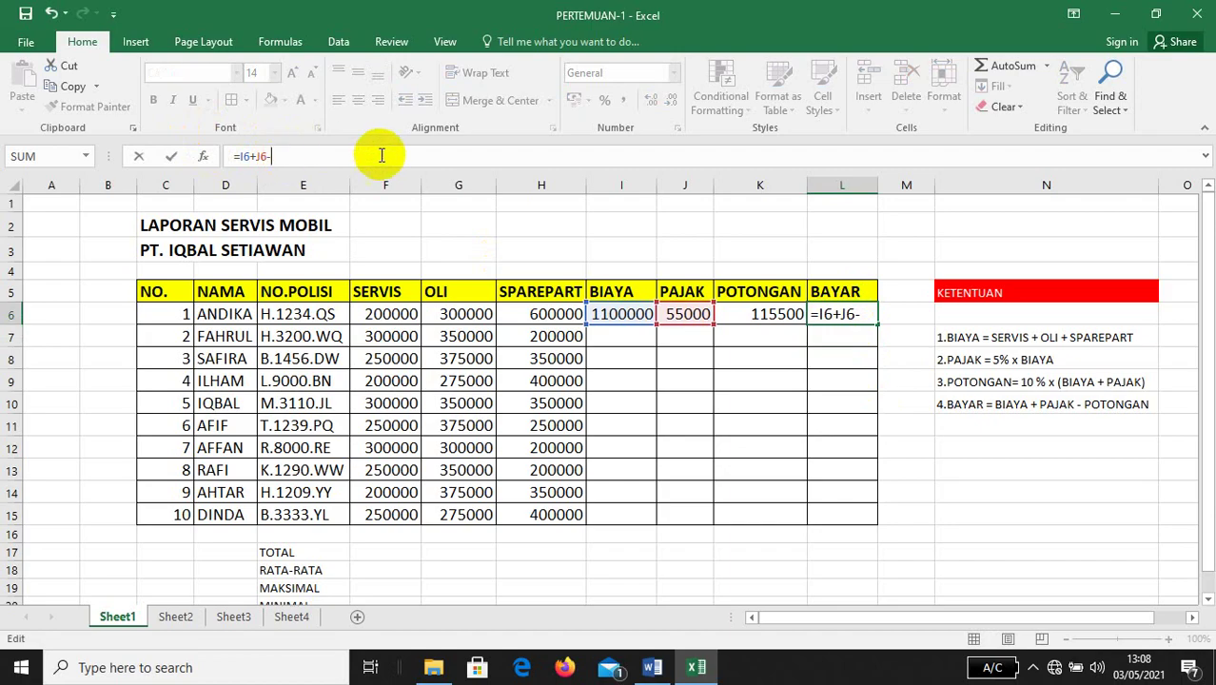
left_click(762, 314)
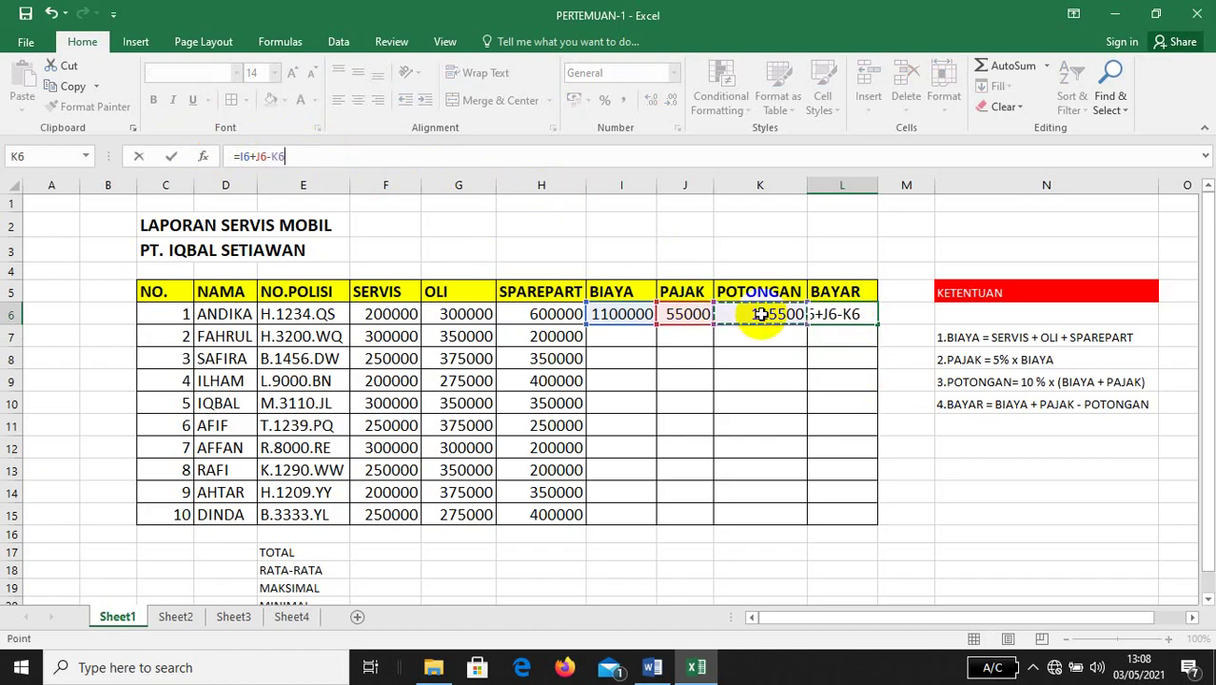
key("Return")
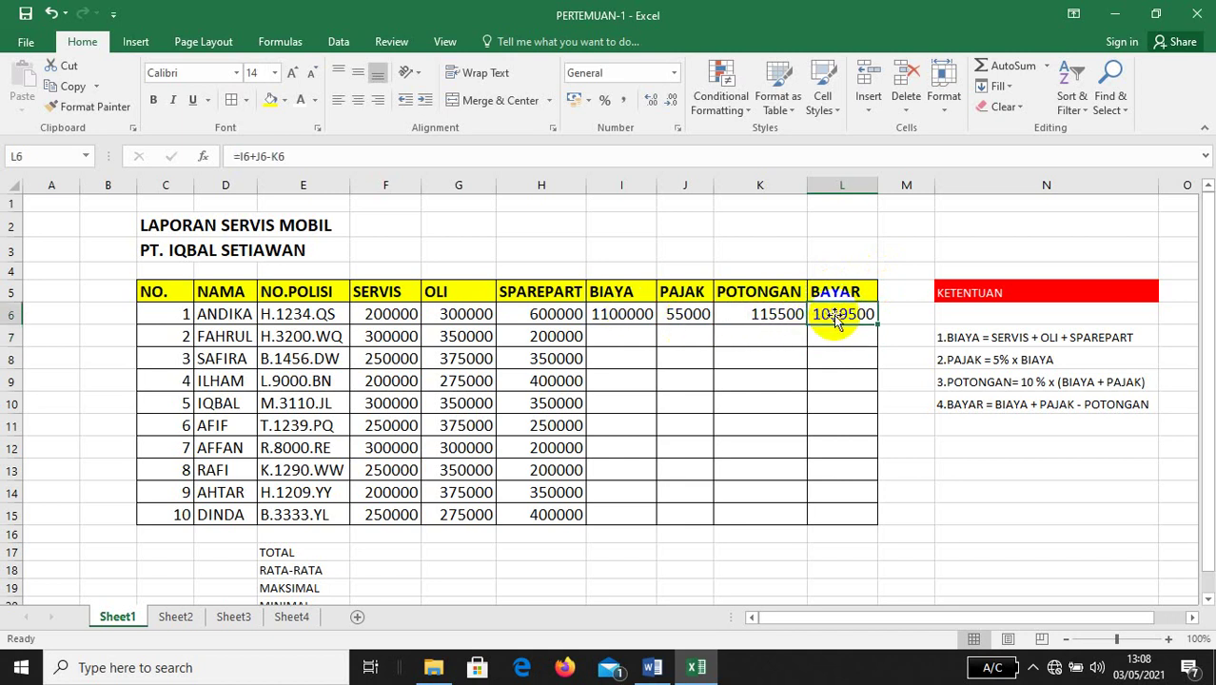
left_click(904, 271)
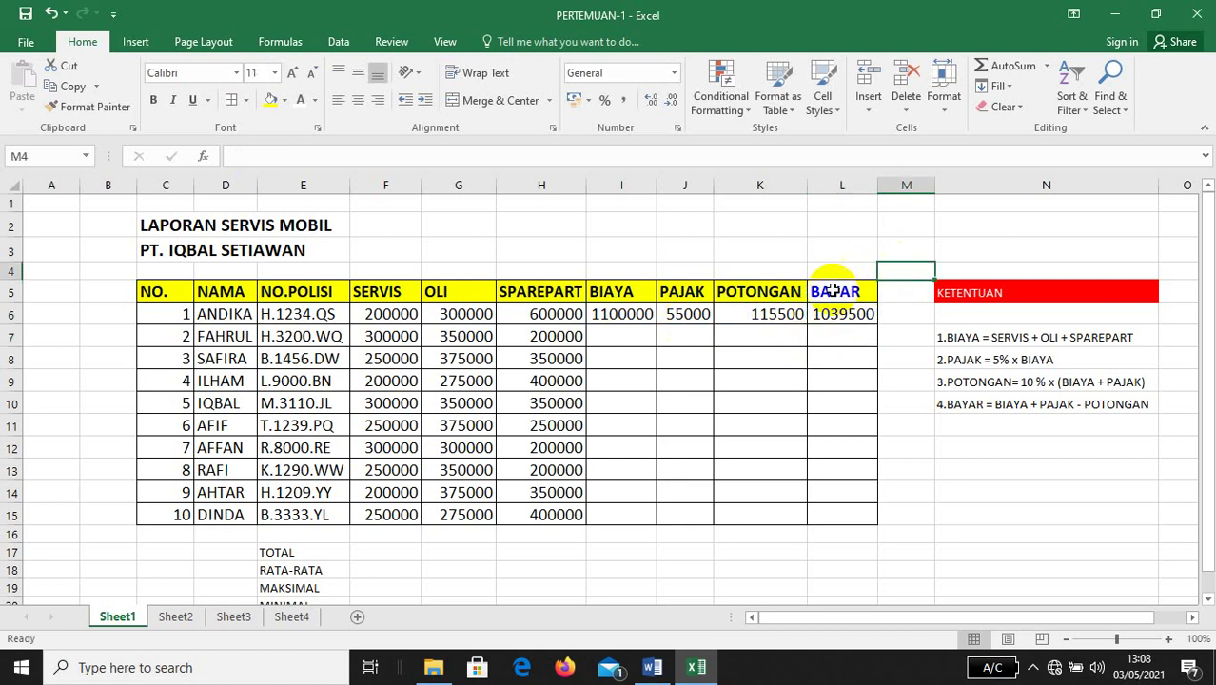
Review the first row's BIAYA formula in I6 against the KETENTUAN rule for BIAYA
left_click(621, 314)
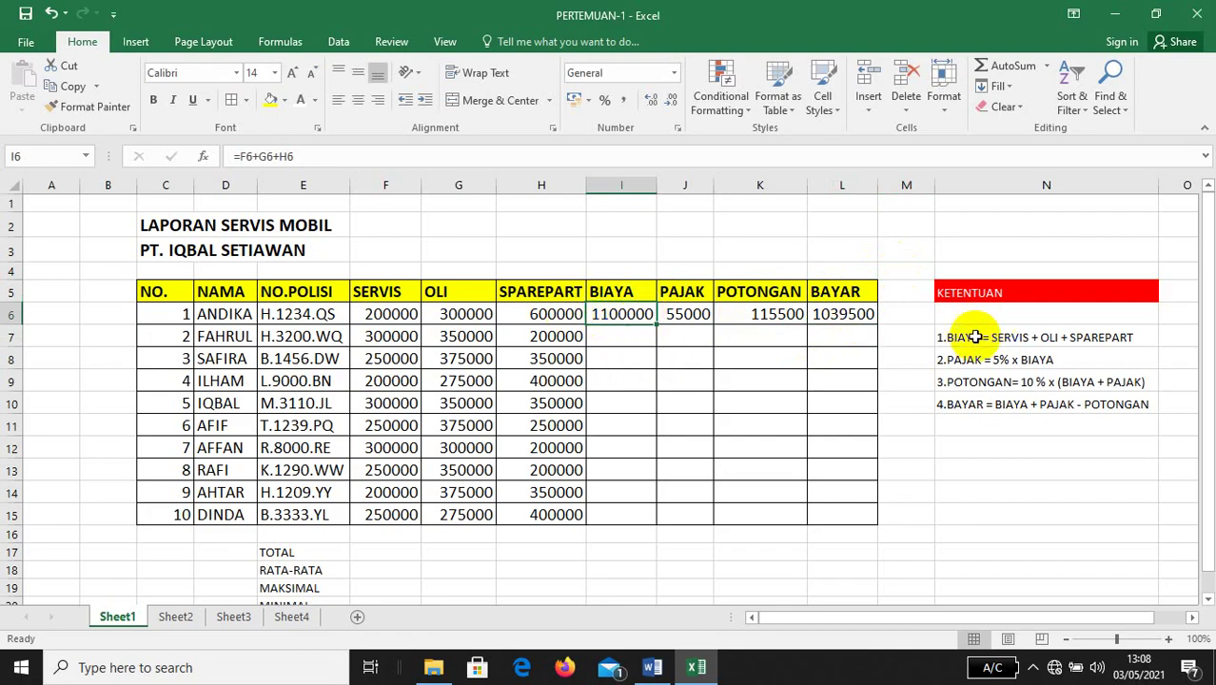
left_click(689, 315)
left_click(623, 315)
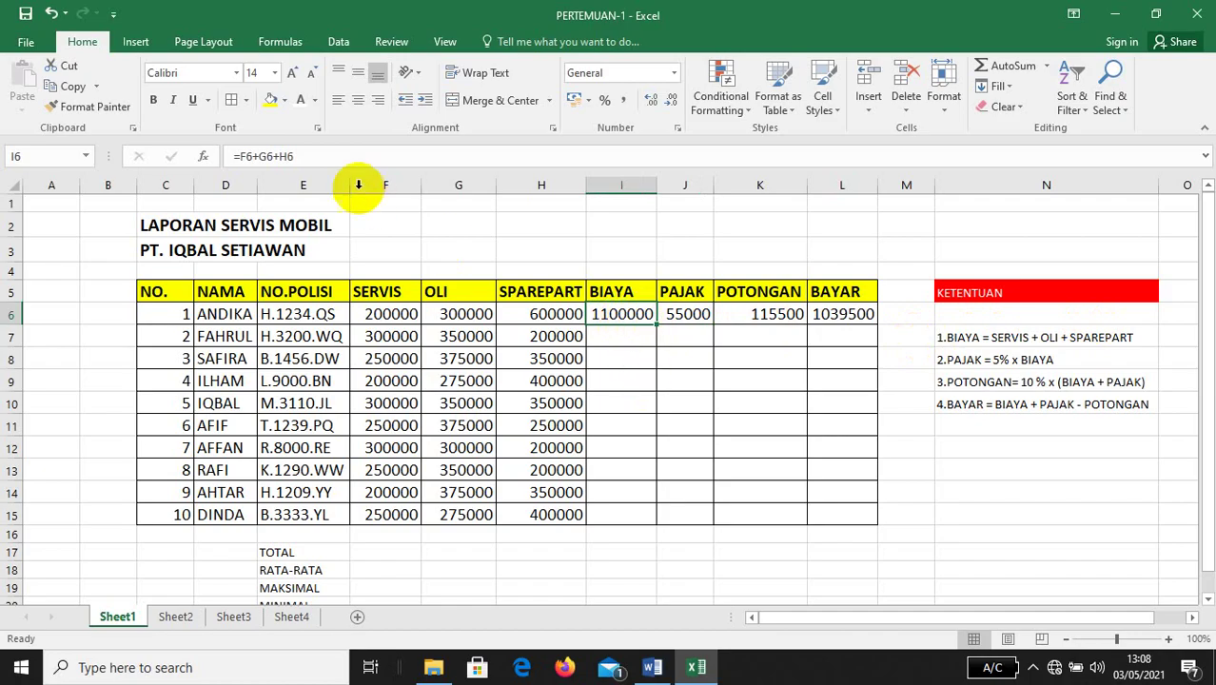
mouse_move(294, 156)
left_mouse_down()
mouse_move(221, 155)
mouse_move(295, 157)
left_mouse_up()
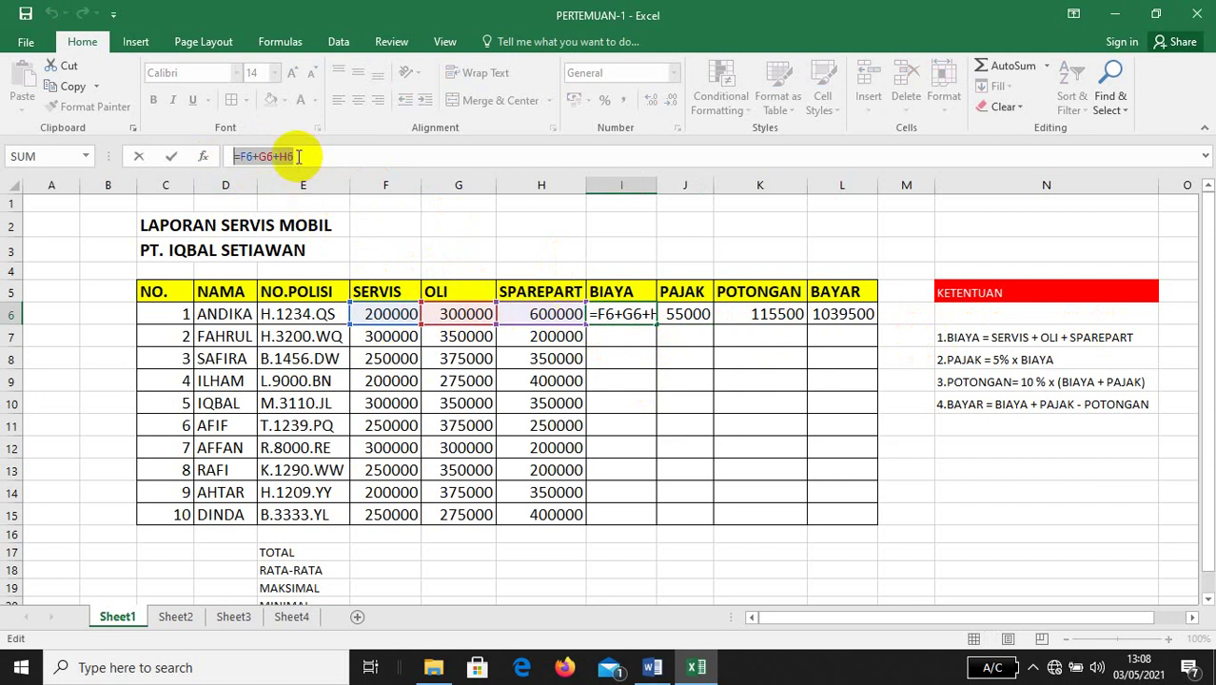
type("=")
left_click(678, 340)
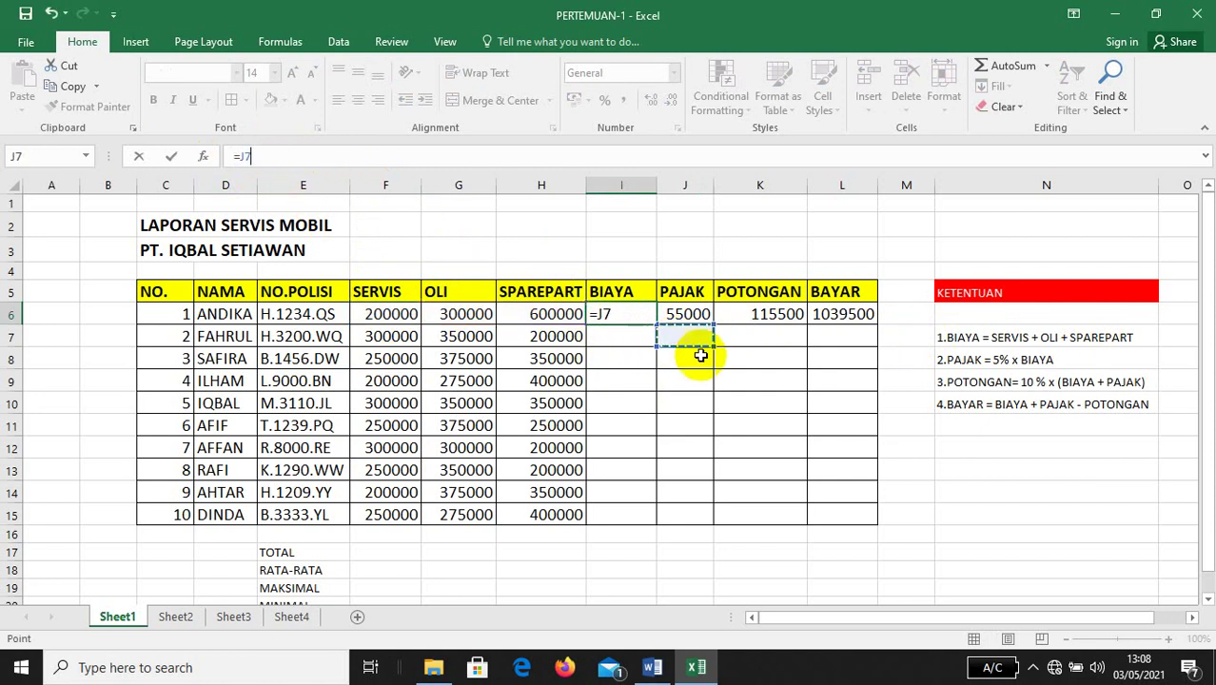
key("Escape")
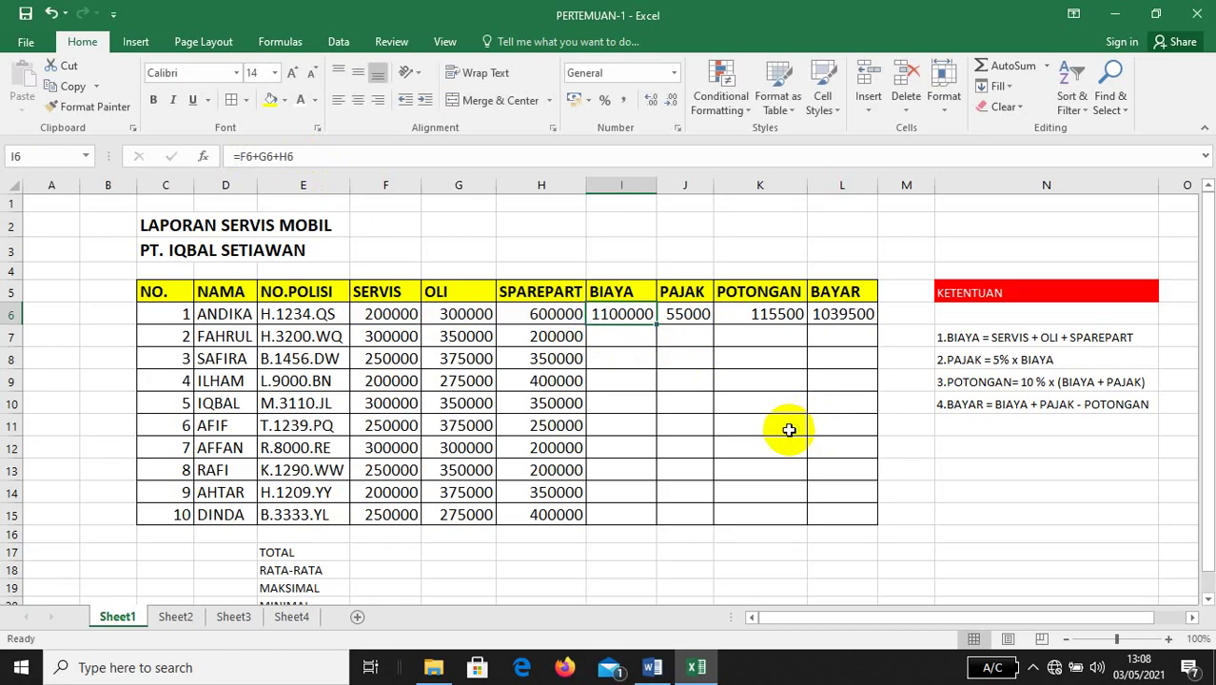
Review the first row's PAJAK, POTONGAN and BAYAR formulas in cells J6, K6 and L6
left_click(687, 315)
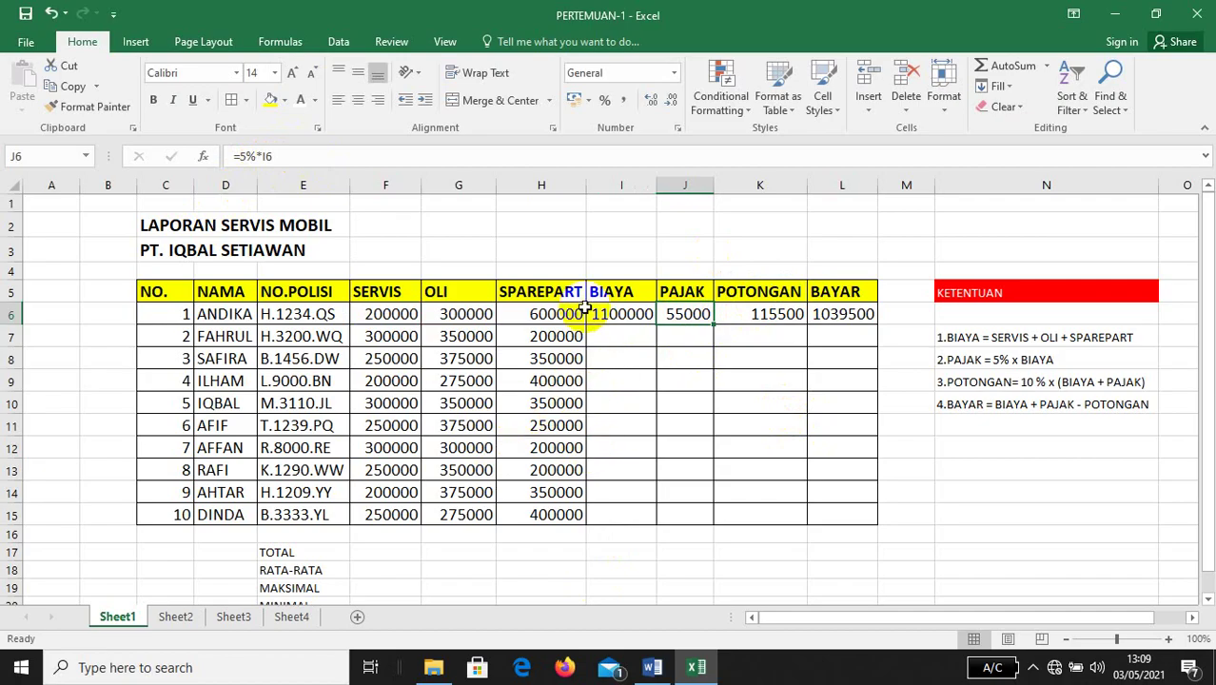
left_click(677, 334)
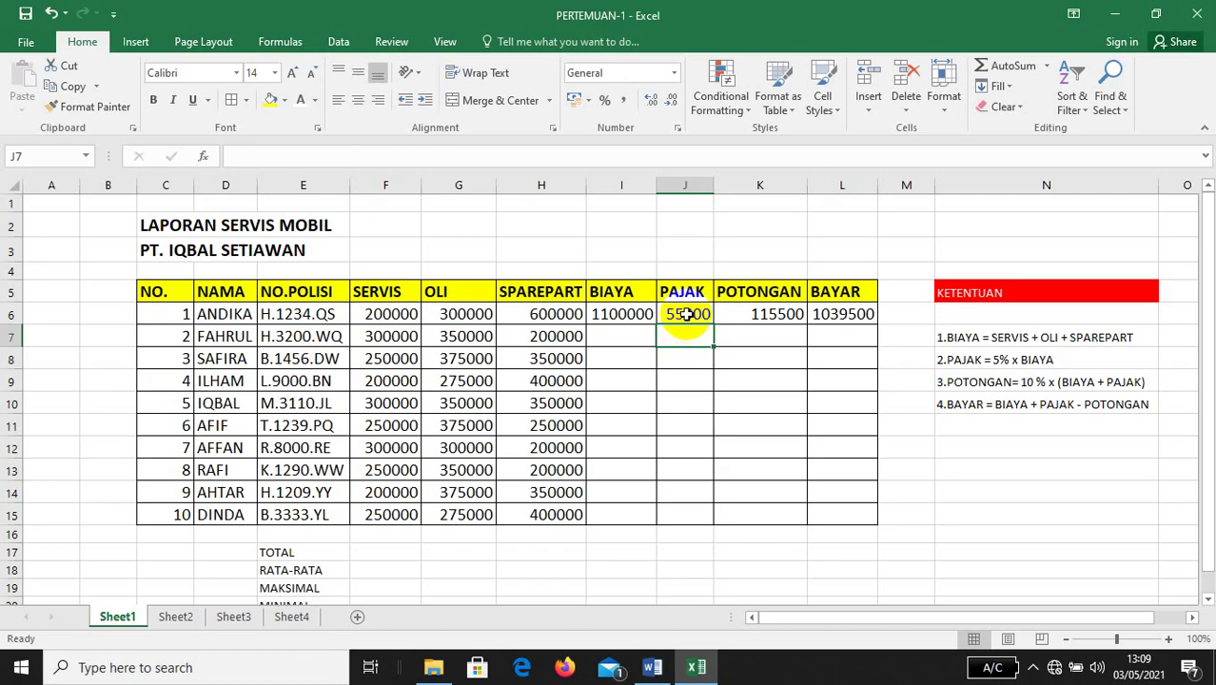
left_click(687, 314)
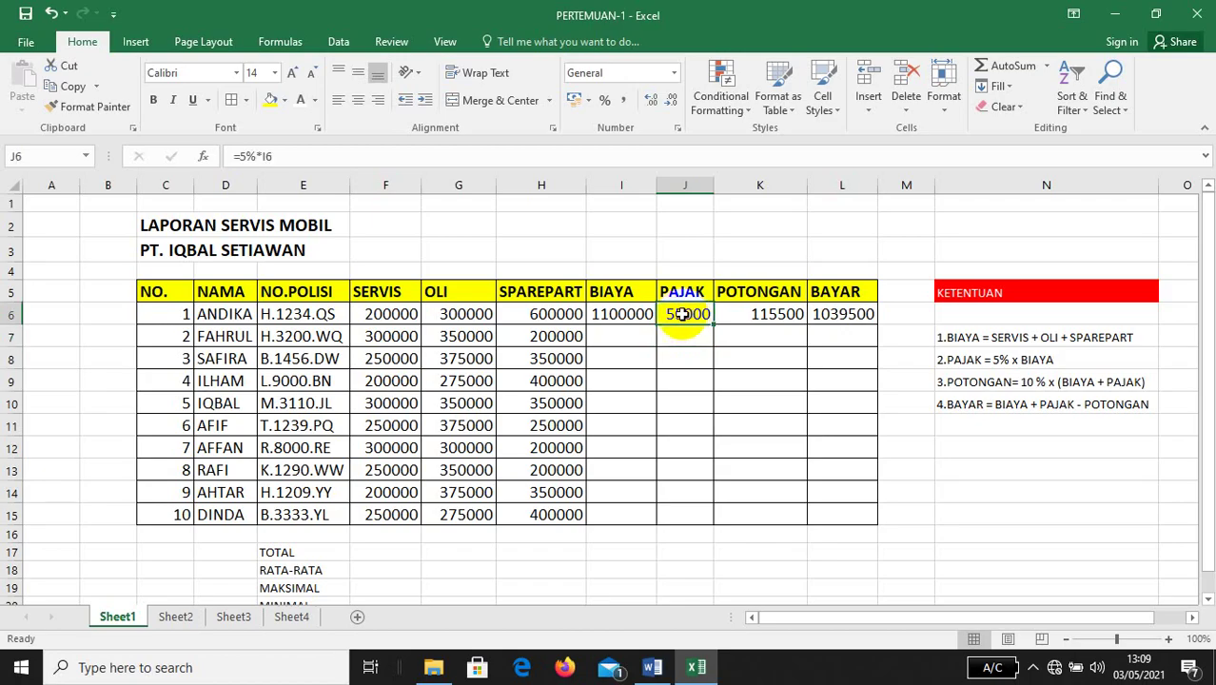
left_click(279, 156)
left_click_drag(279, 155, 227, 156)
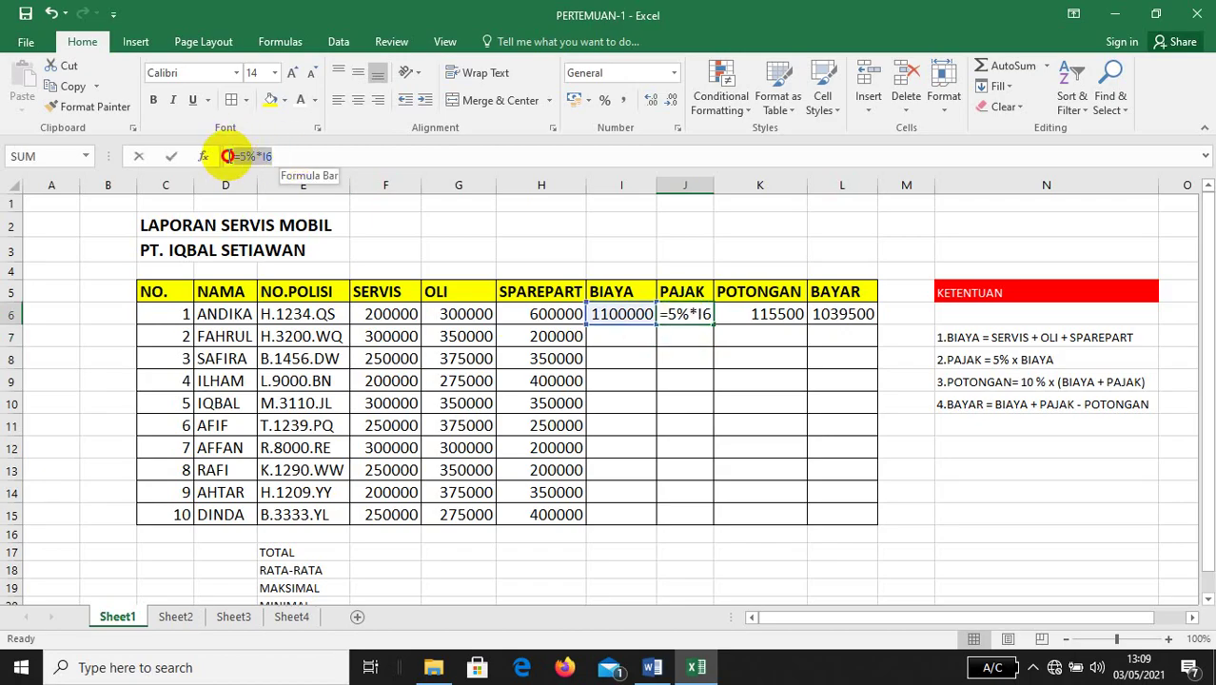
left_click(742, 317)
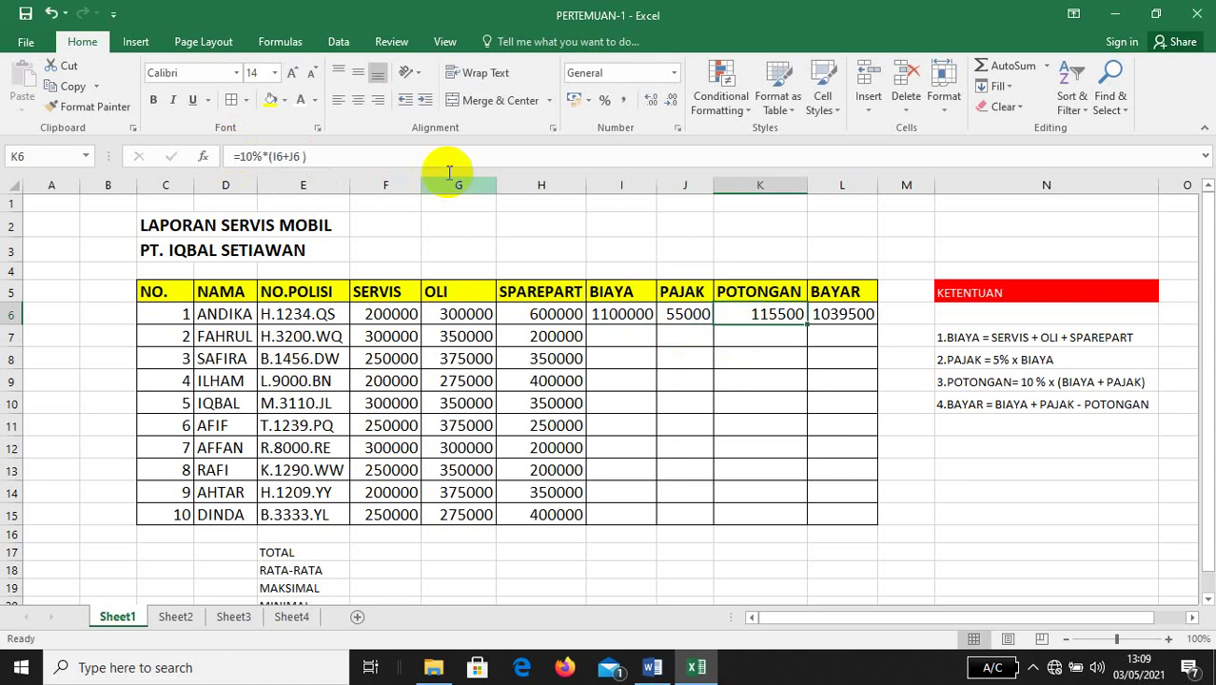
left_click(329, 155)
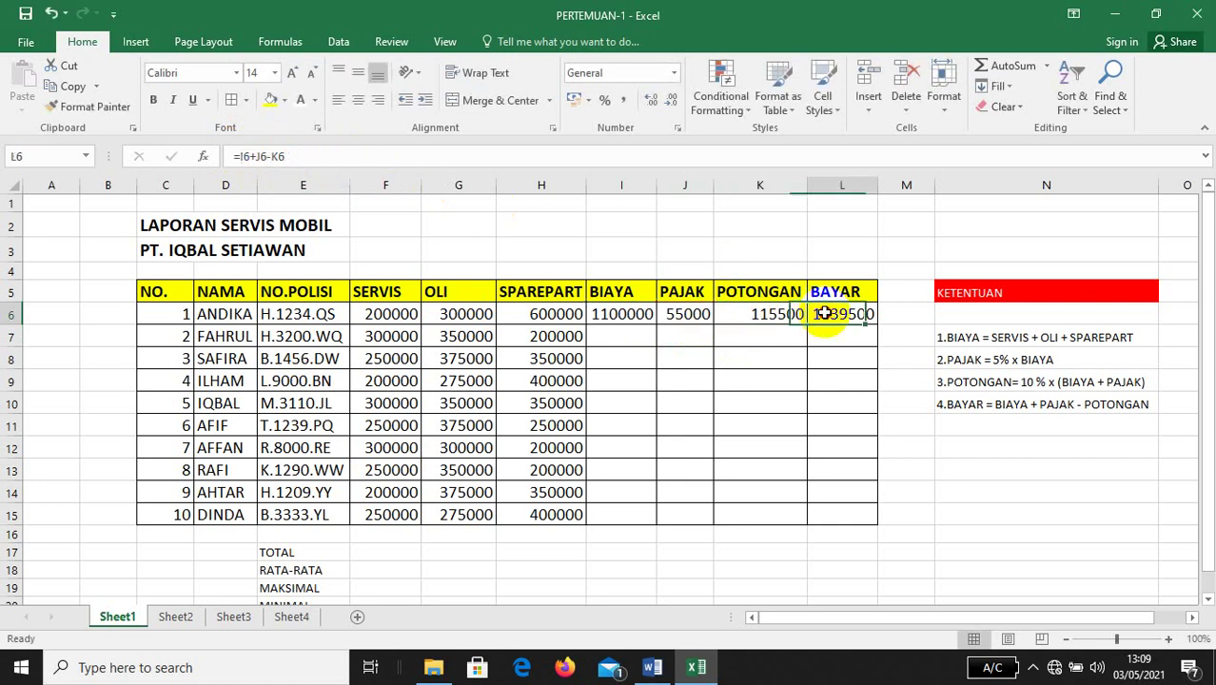
left_click(300, 156)
key("Return")
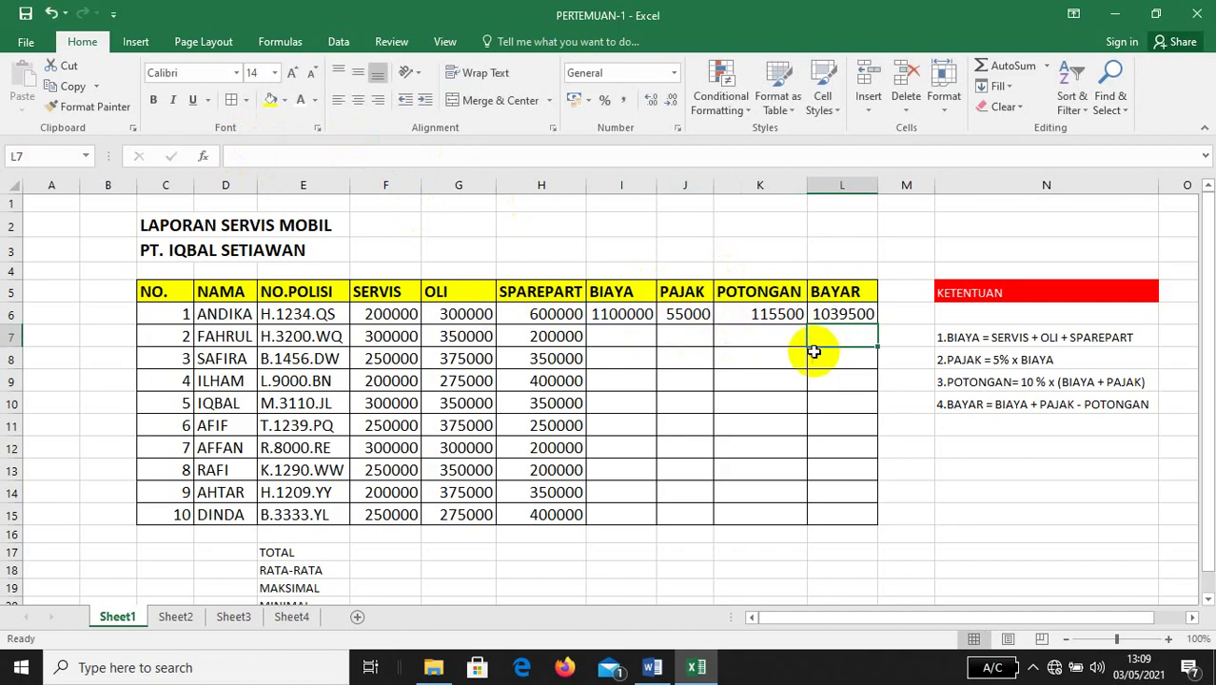
left_click(841, 314)
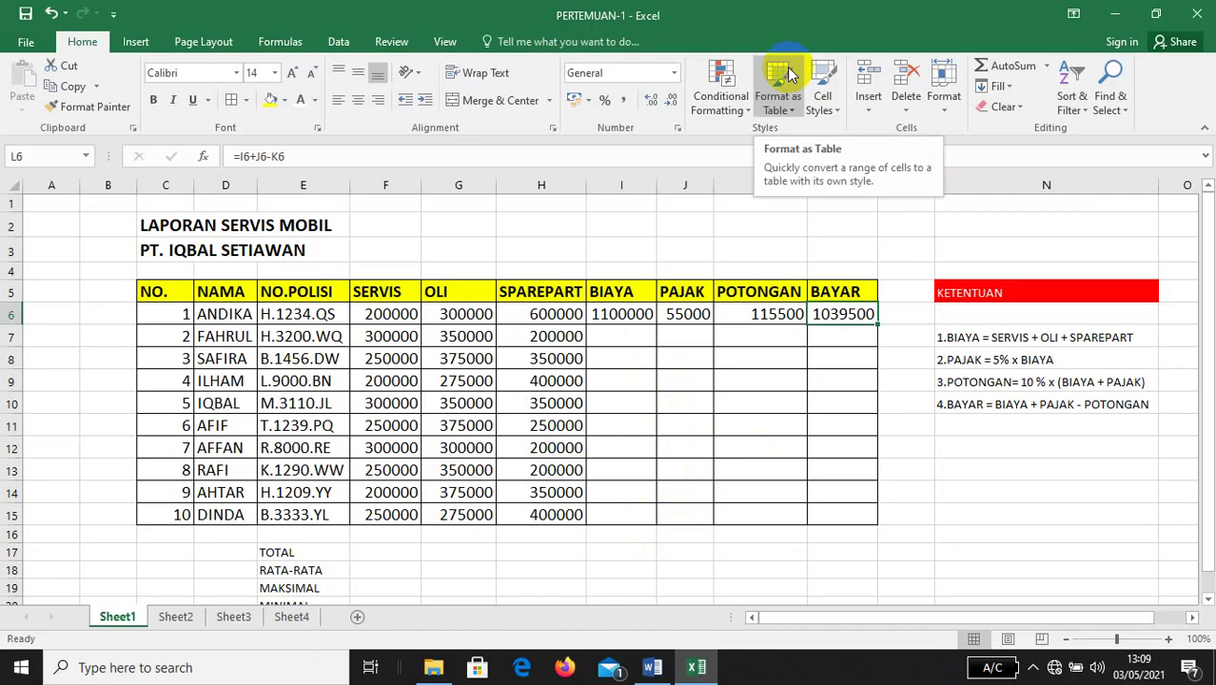
Fill the BIAYA formula from I6 down to I15 and the PAJAK formula from J6 down to J15
left_click(632, 314)
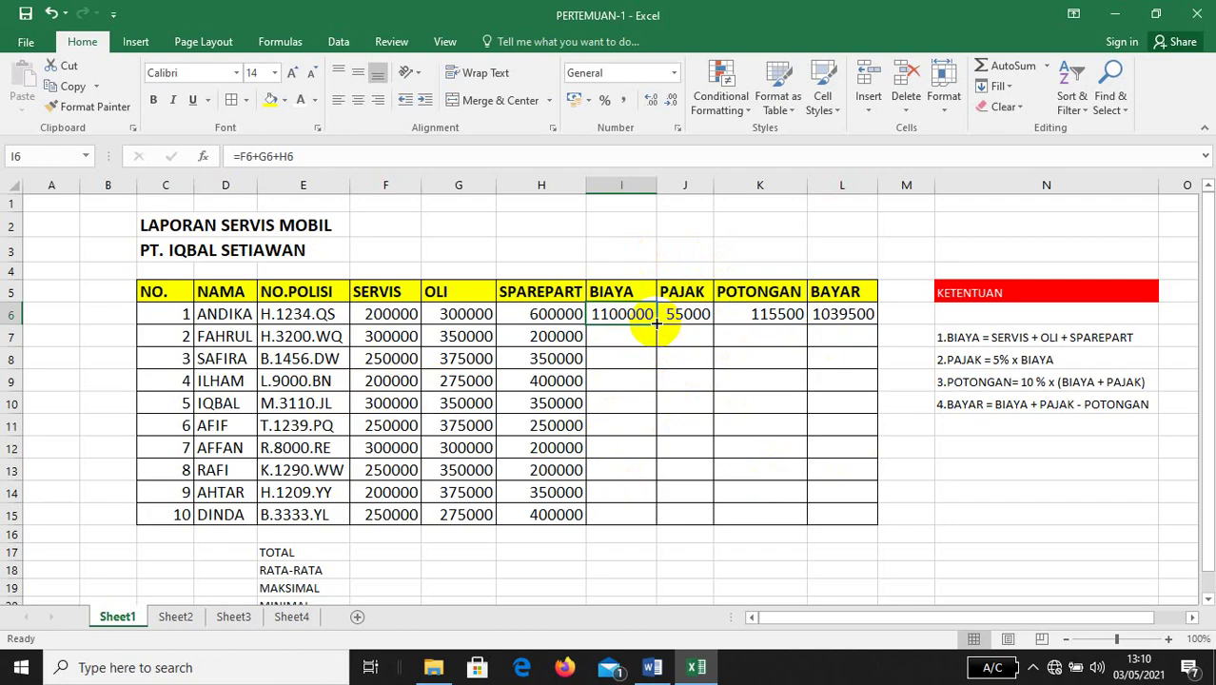
left_click_drag(655, 324, 656, 324)
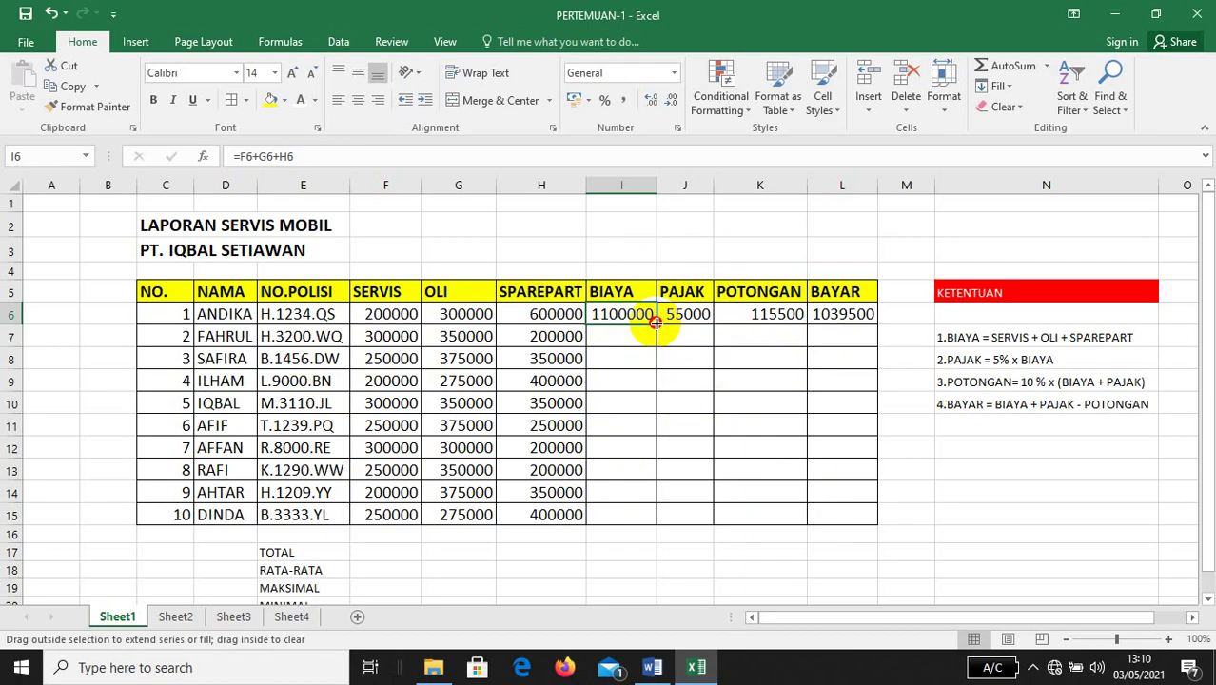
left_click_drag(655, 324, 657, 526)
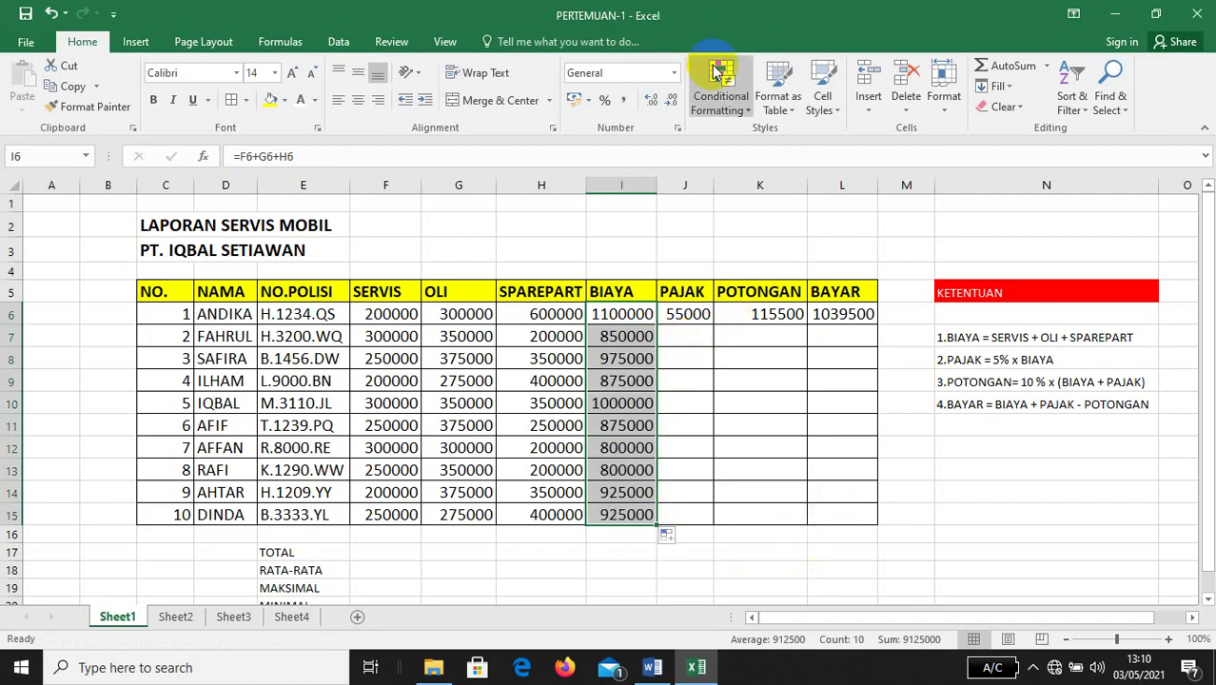
left_click(686, 313)
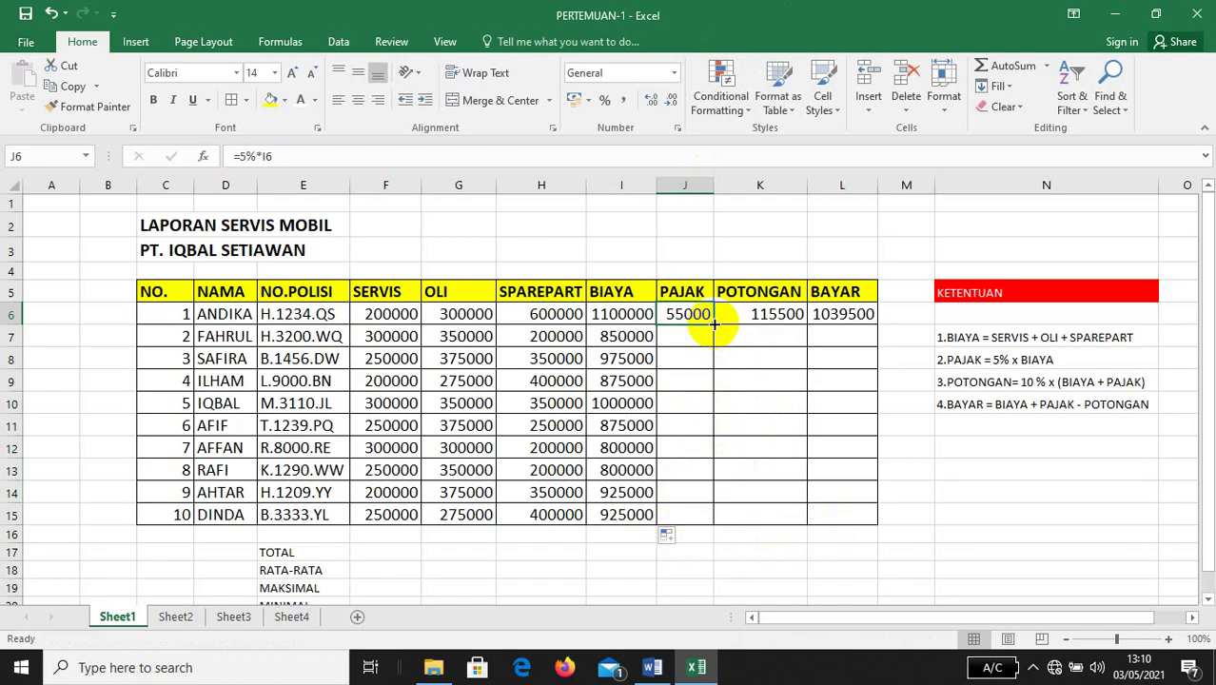
left_click_drag(714, 325, 704, 530)
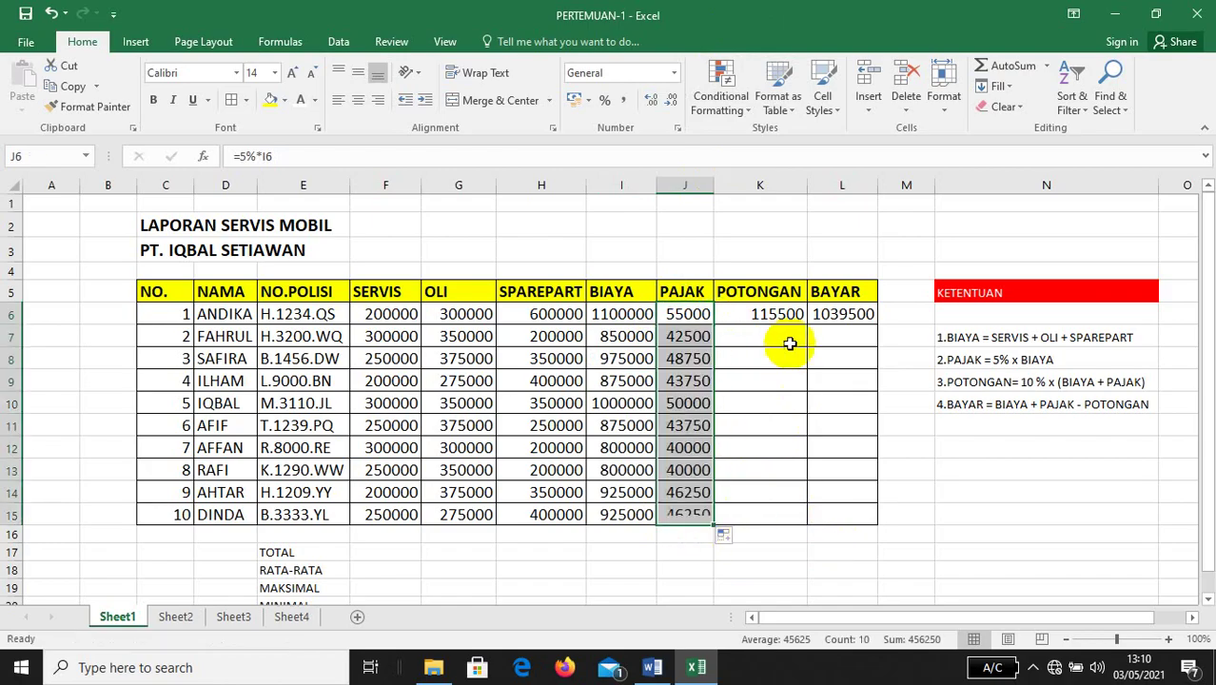
Fill the POTONGAN formula from K6 down to K15 and the BAYAR formula from L6 down to L15
left_click(786, 316)
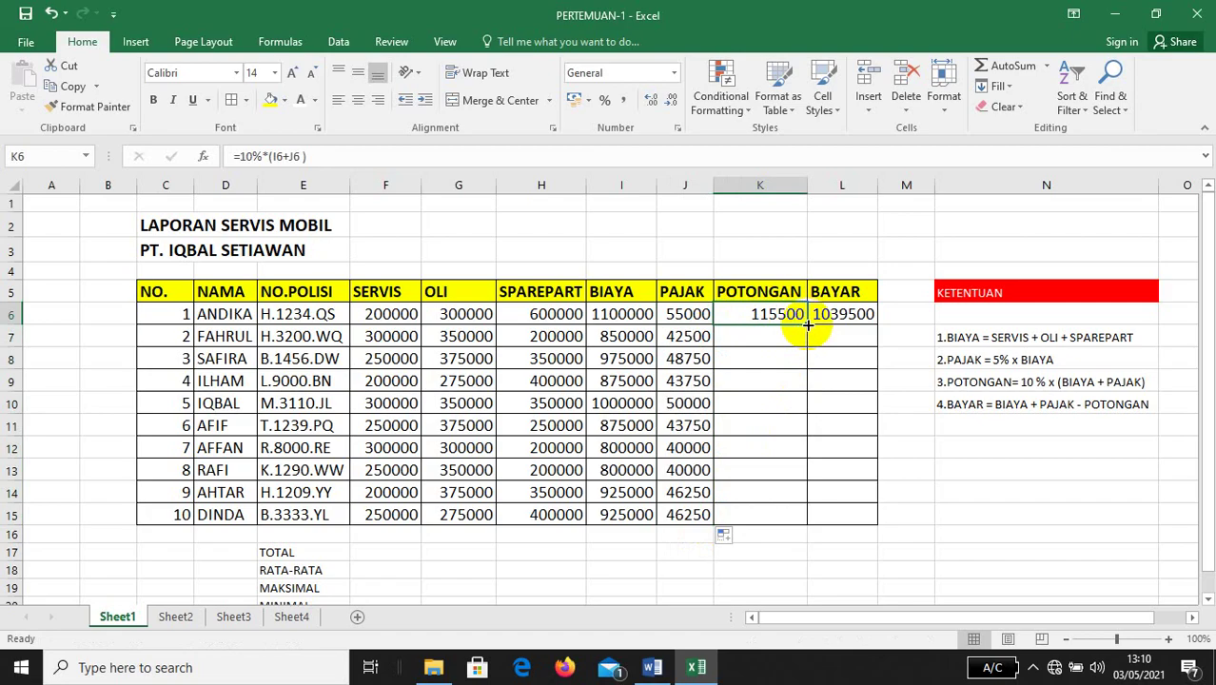
left_click_drag(805, 324, 787, 519)
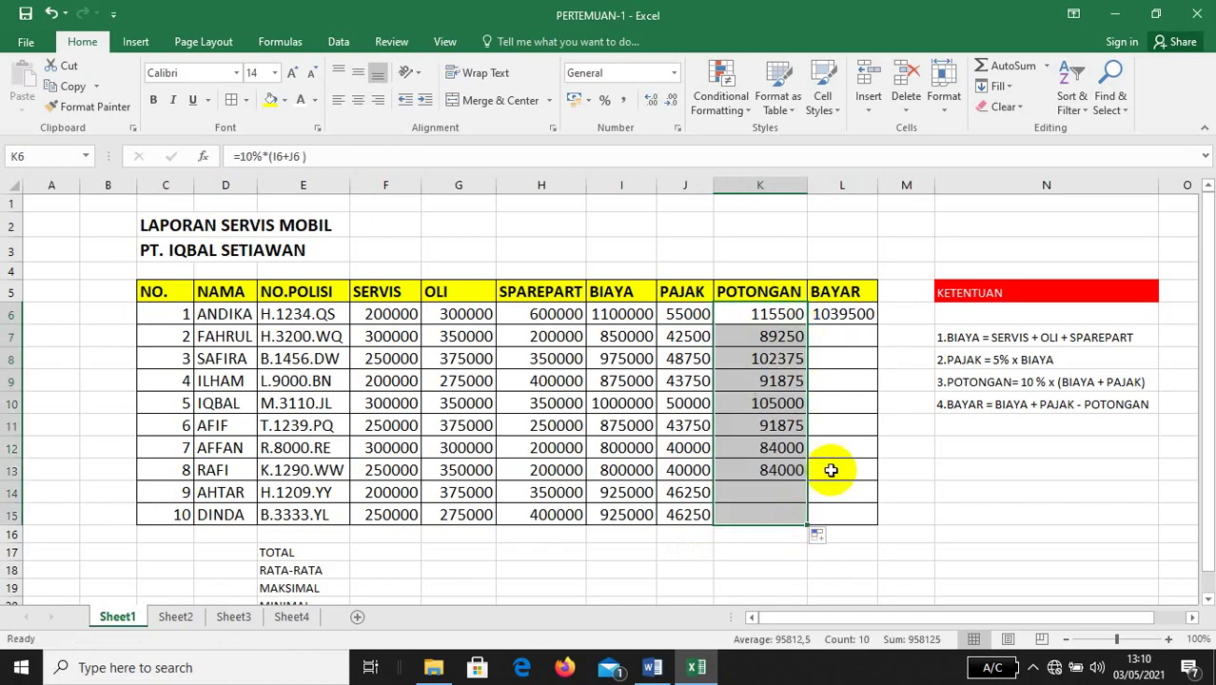
left_click(845, 321)
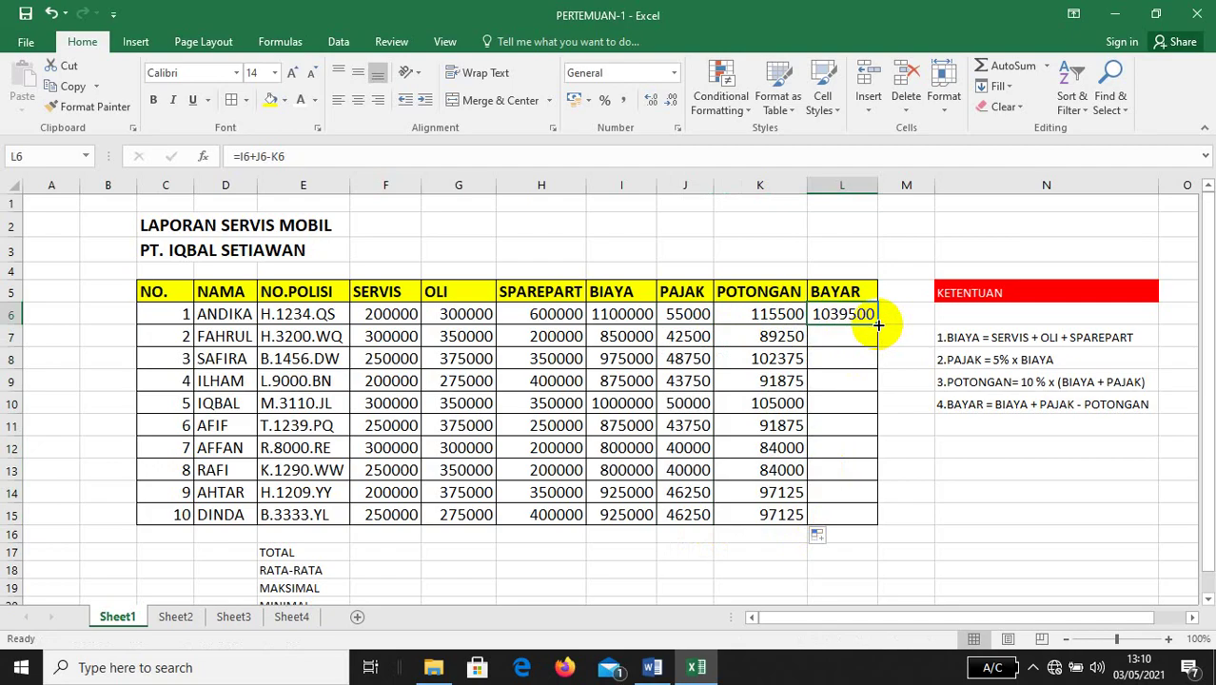
left_click_drag(879, 324, 866, 522)
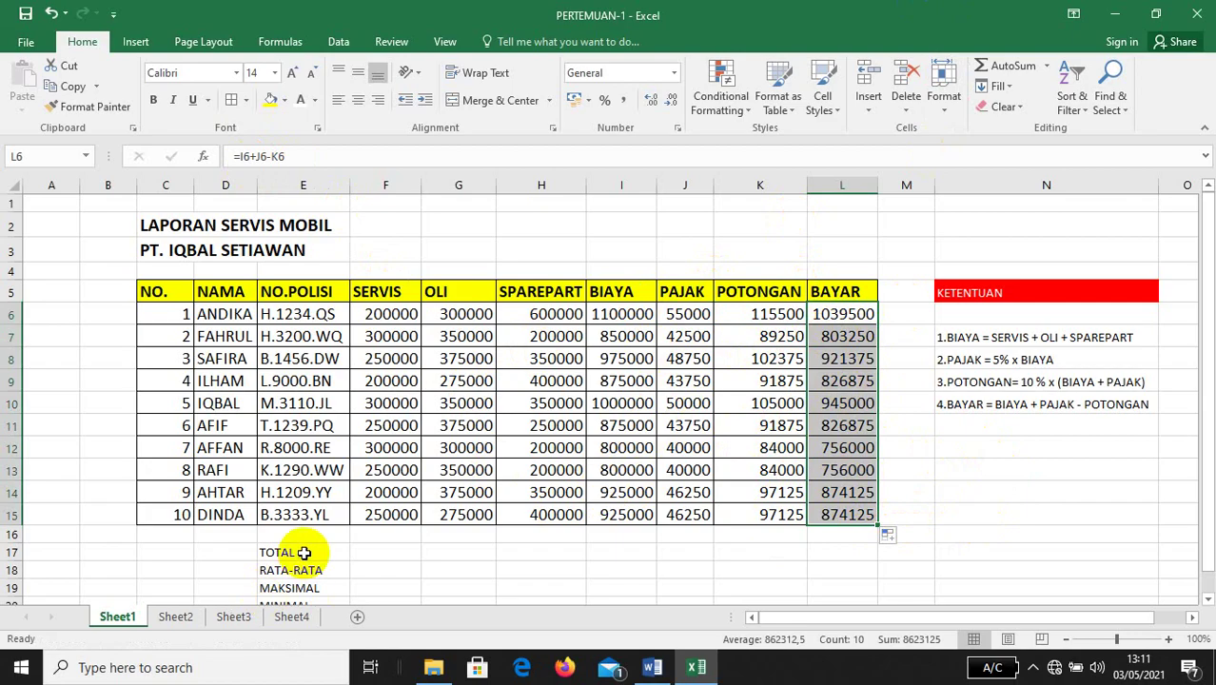
Delete the entire empty row 16 between the table's last record and the TOTAL label
left_click(1208, 595)
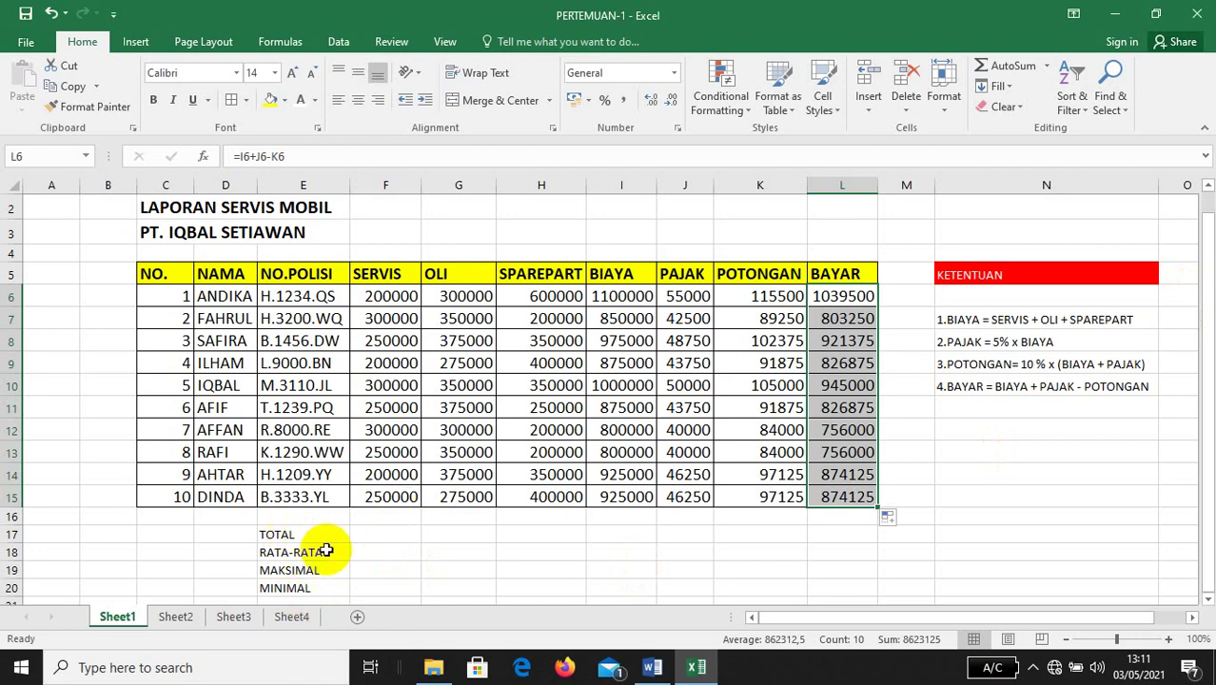
scroll(326, 548, "up", 1)
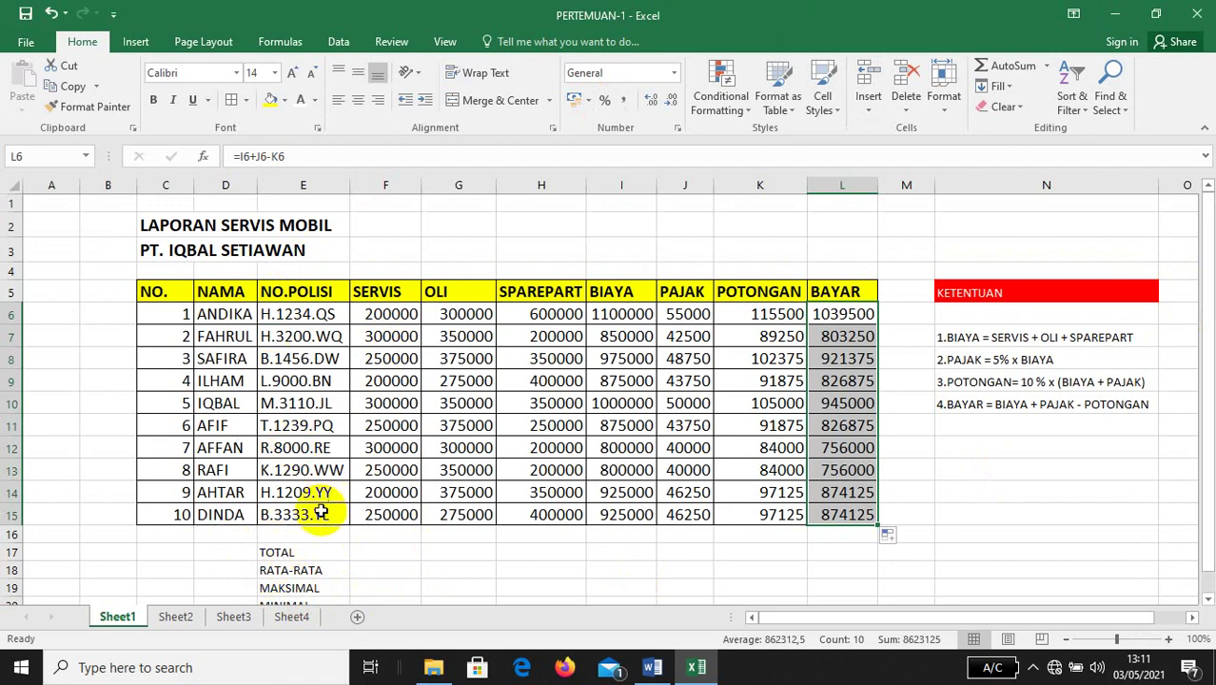
left_click(276, 539)
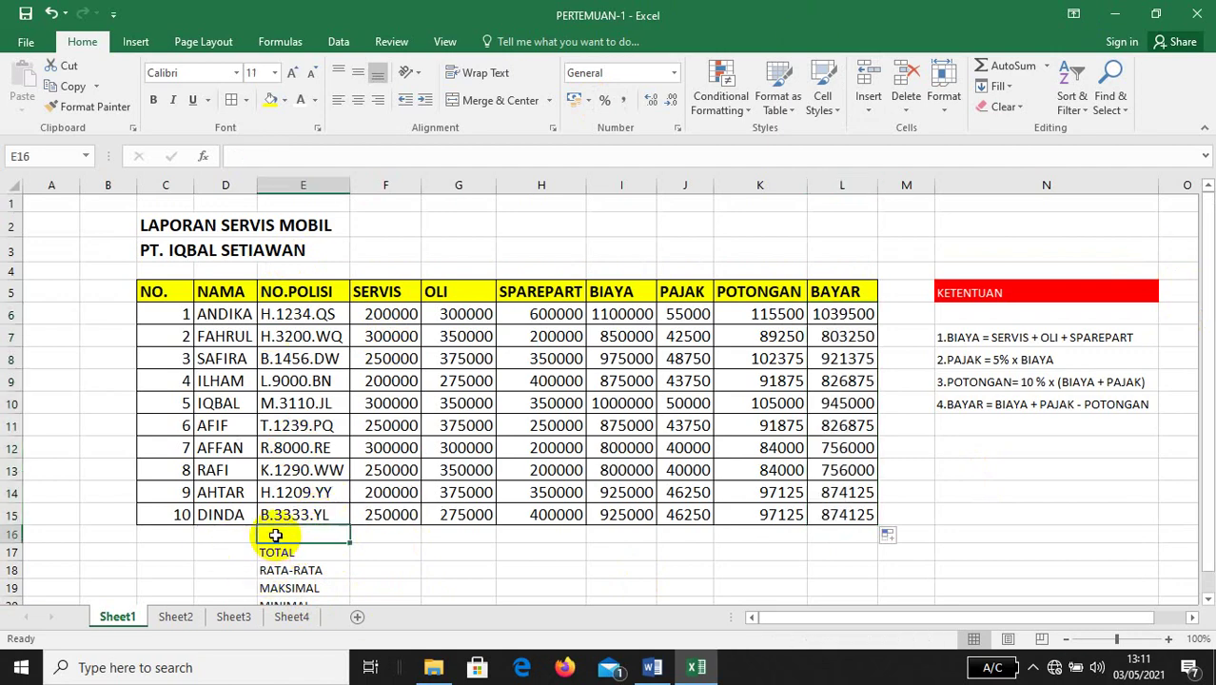
left_click(324, 552)
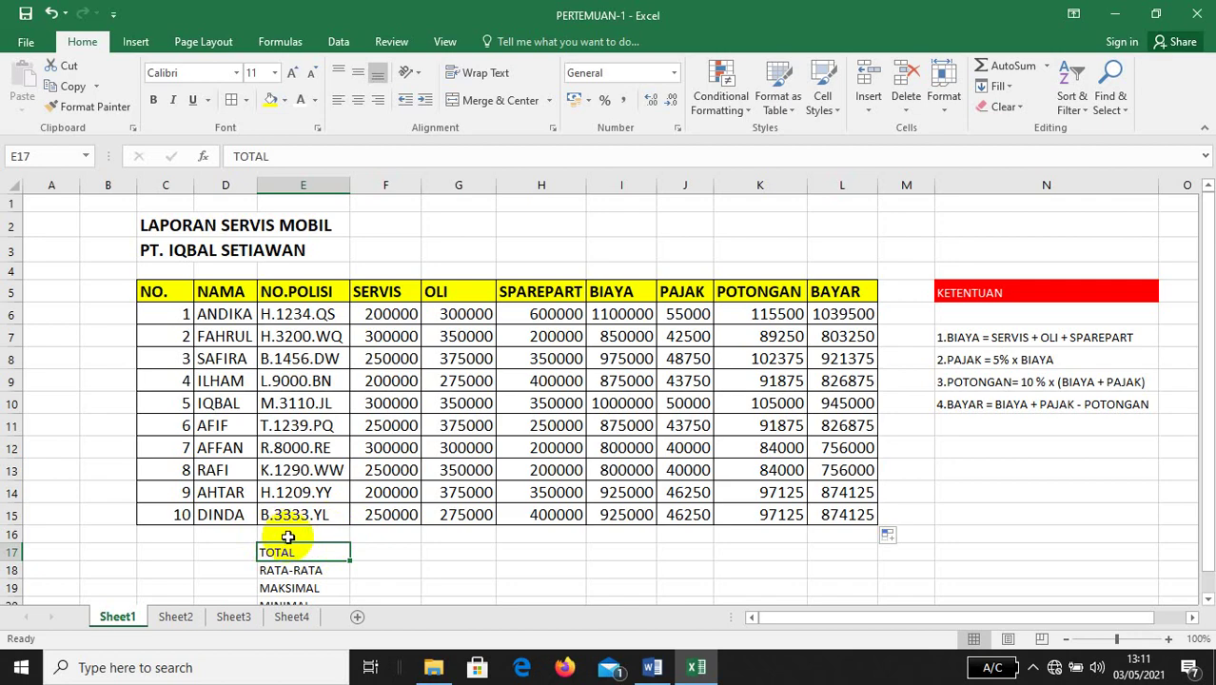
left_click(287, 535)
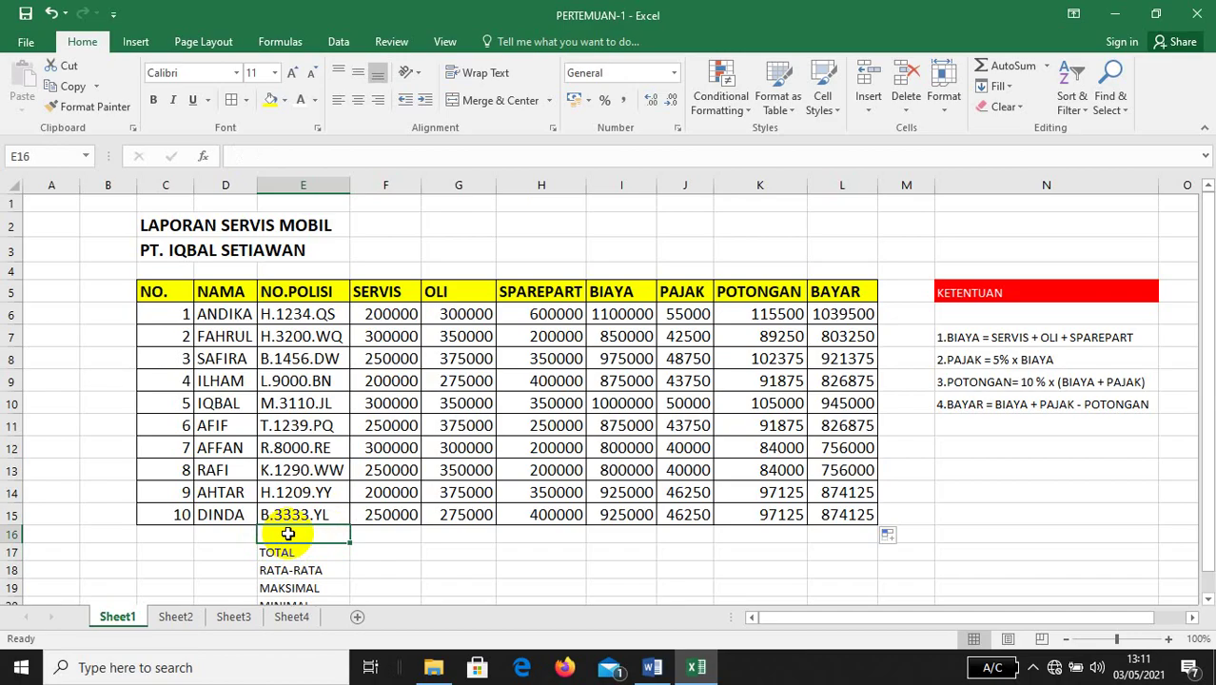
right_click(289, 536)
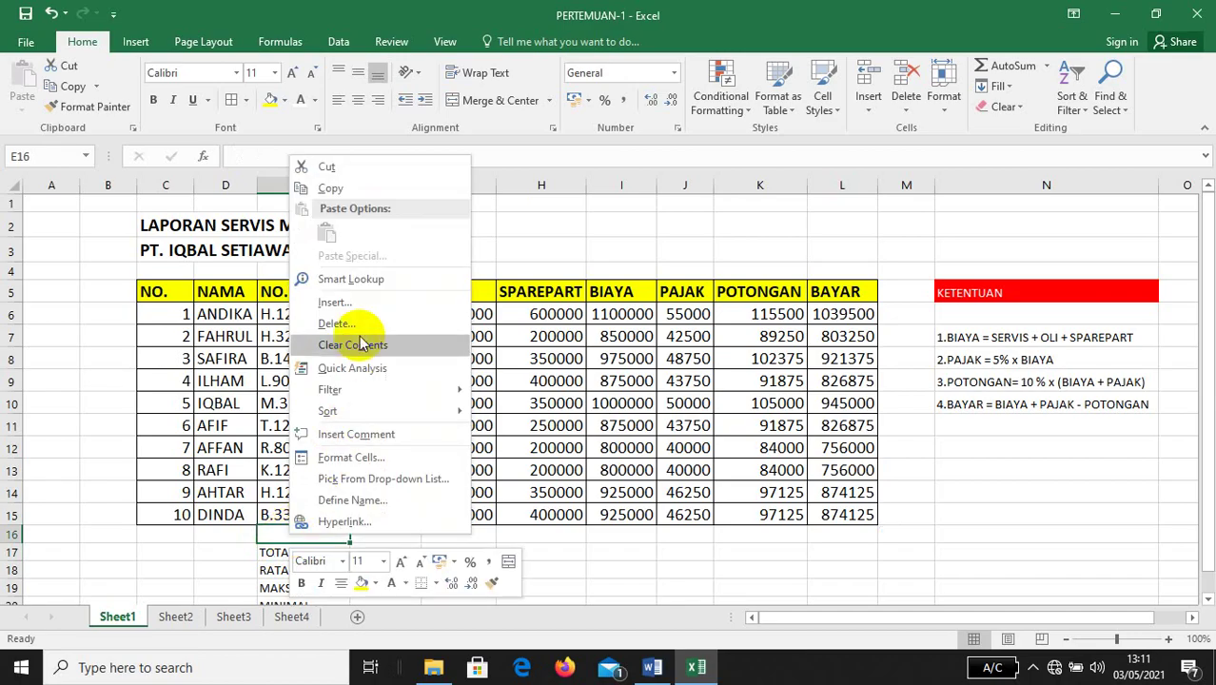
left_click(361, 323)
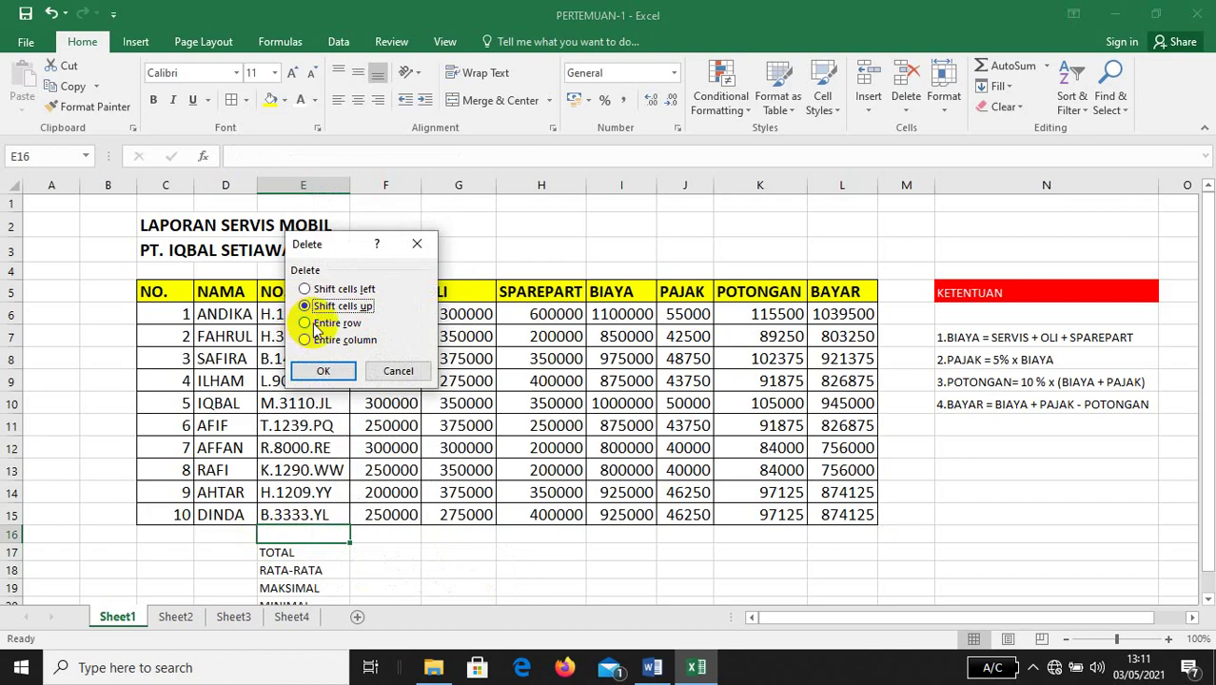
left_click(306, 323)
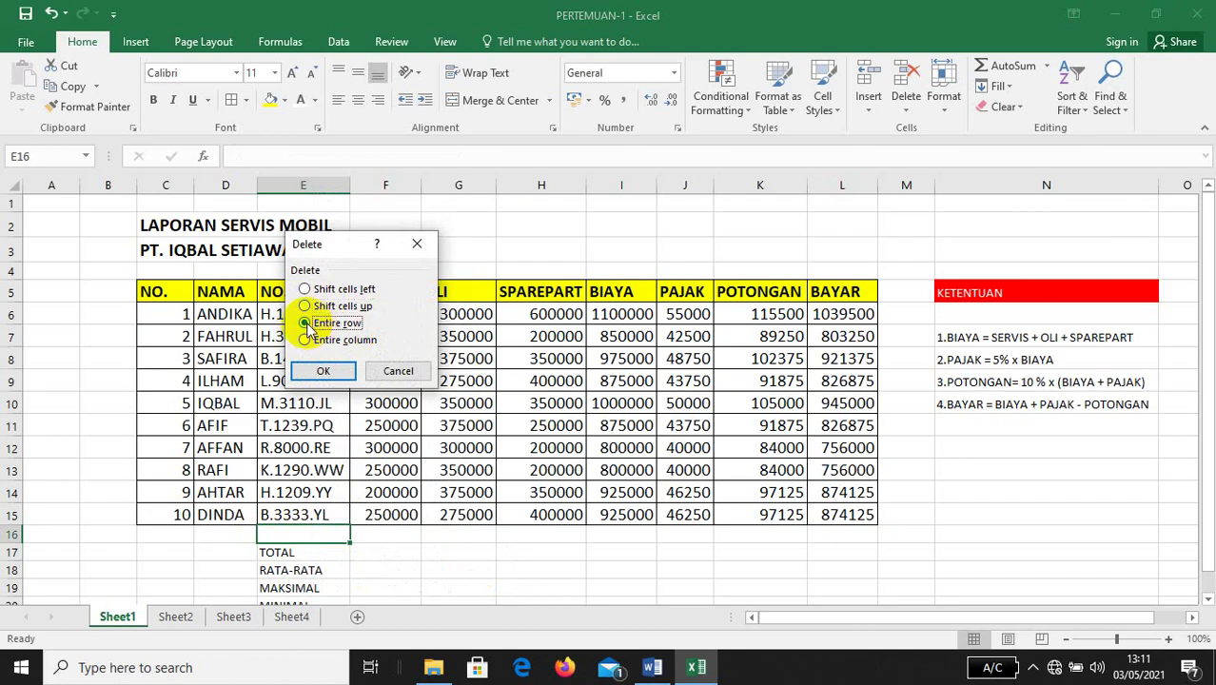
left_click(323, 370)
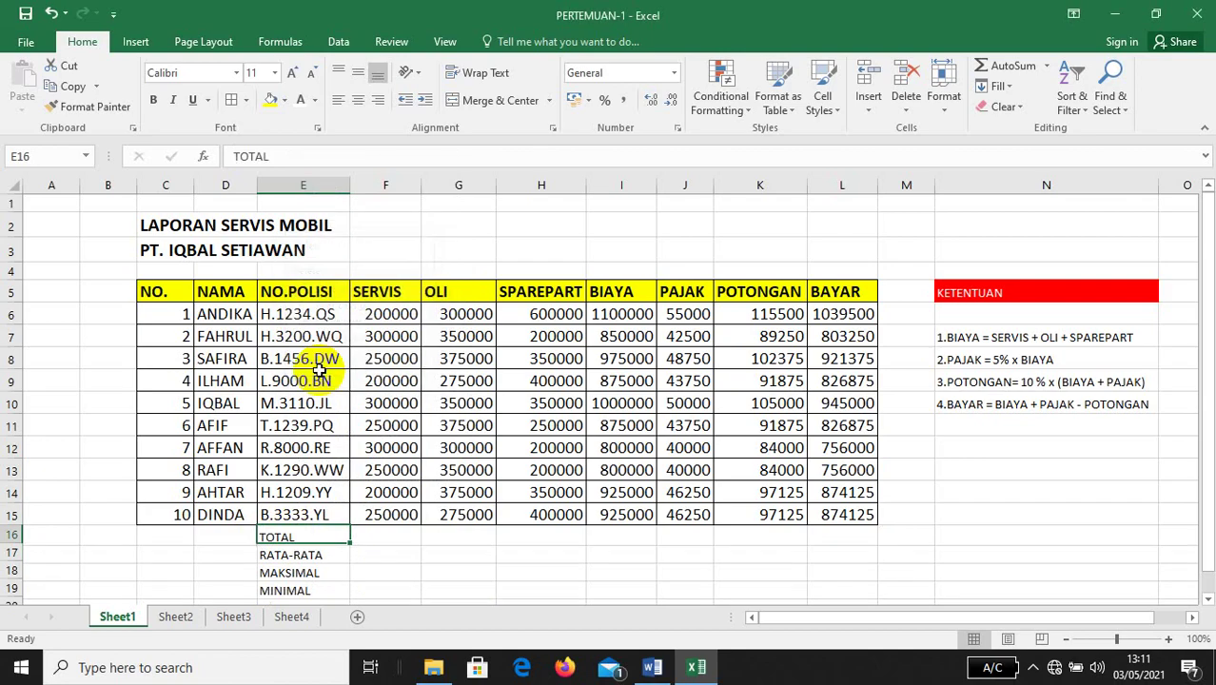
Calculate the SERVIS total in F16 with =SUM(F6:F15)
left_click(386, 588)
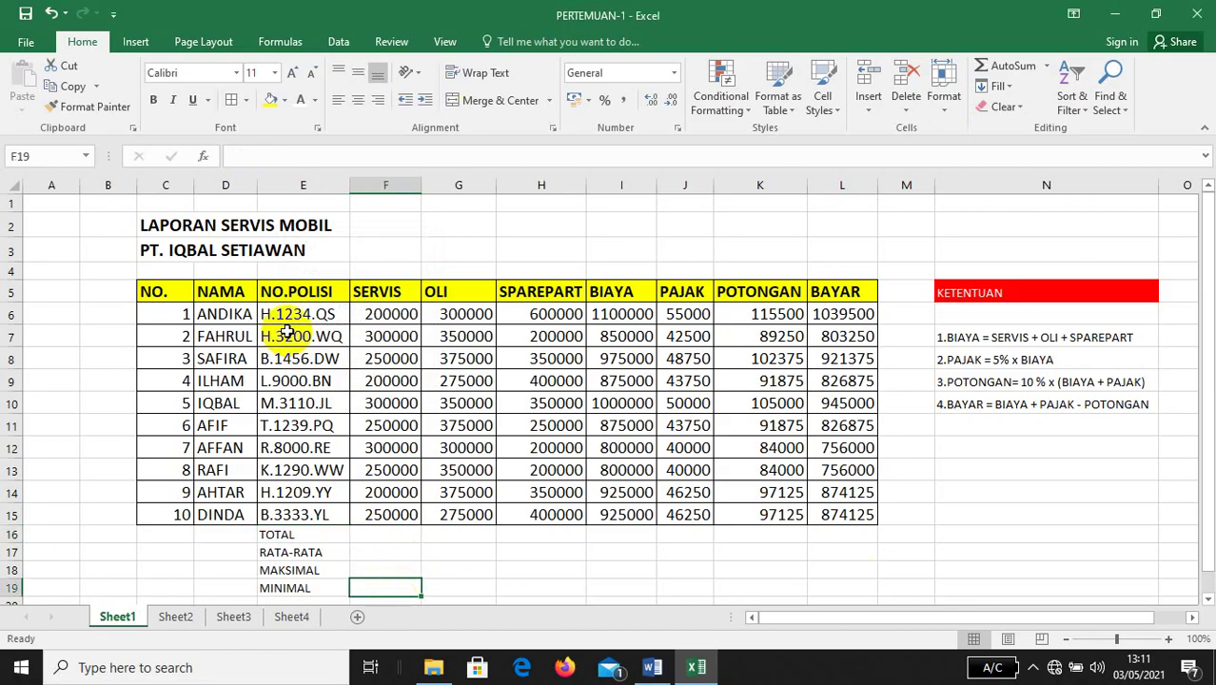
left_click(371, 536)
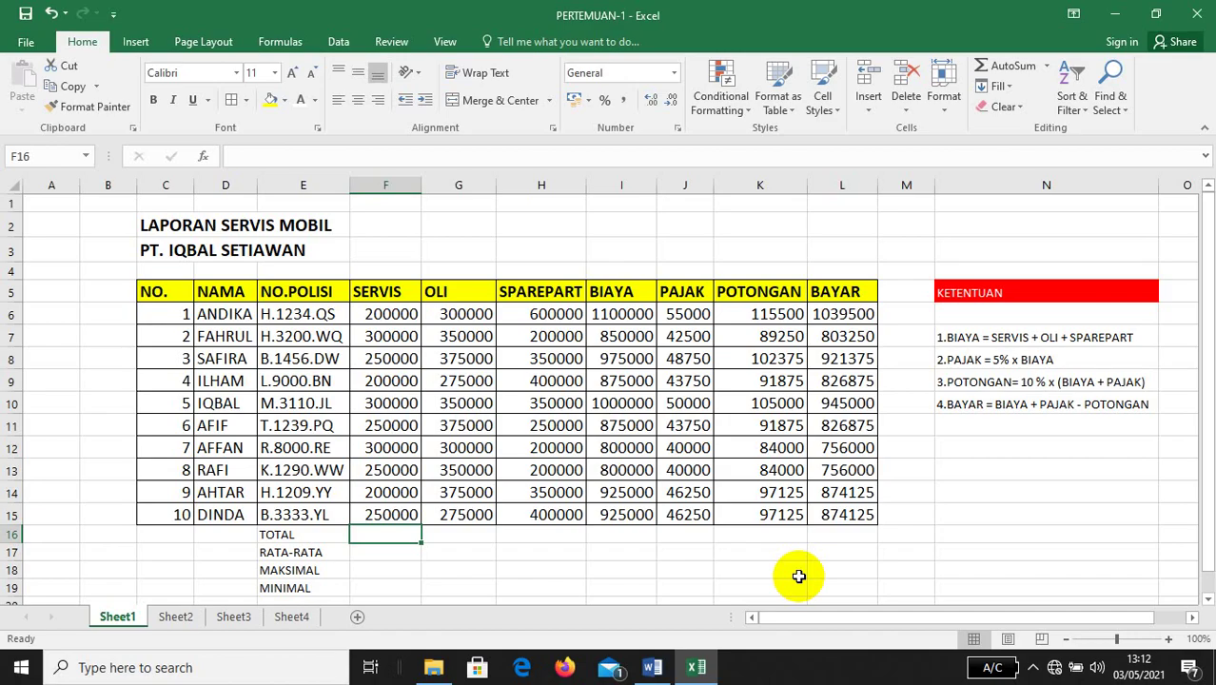
type("=")
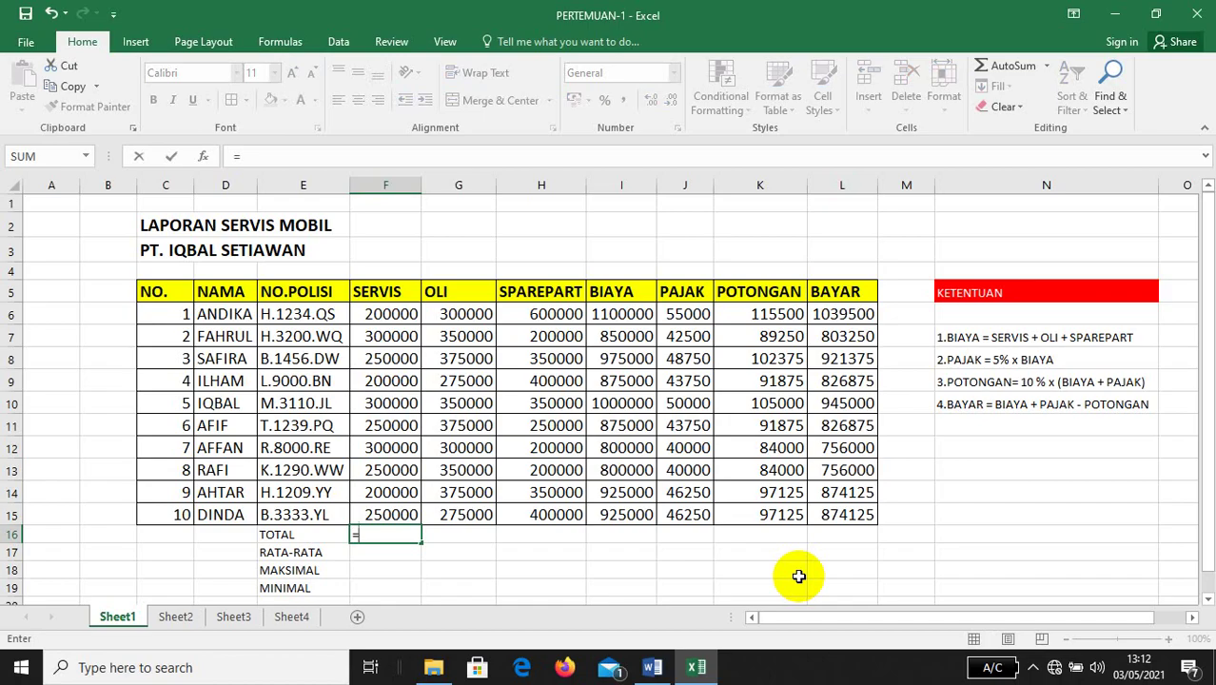
type("SUM")
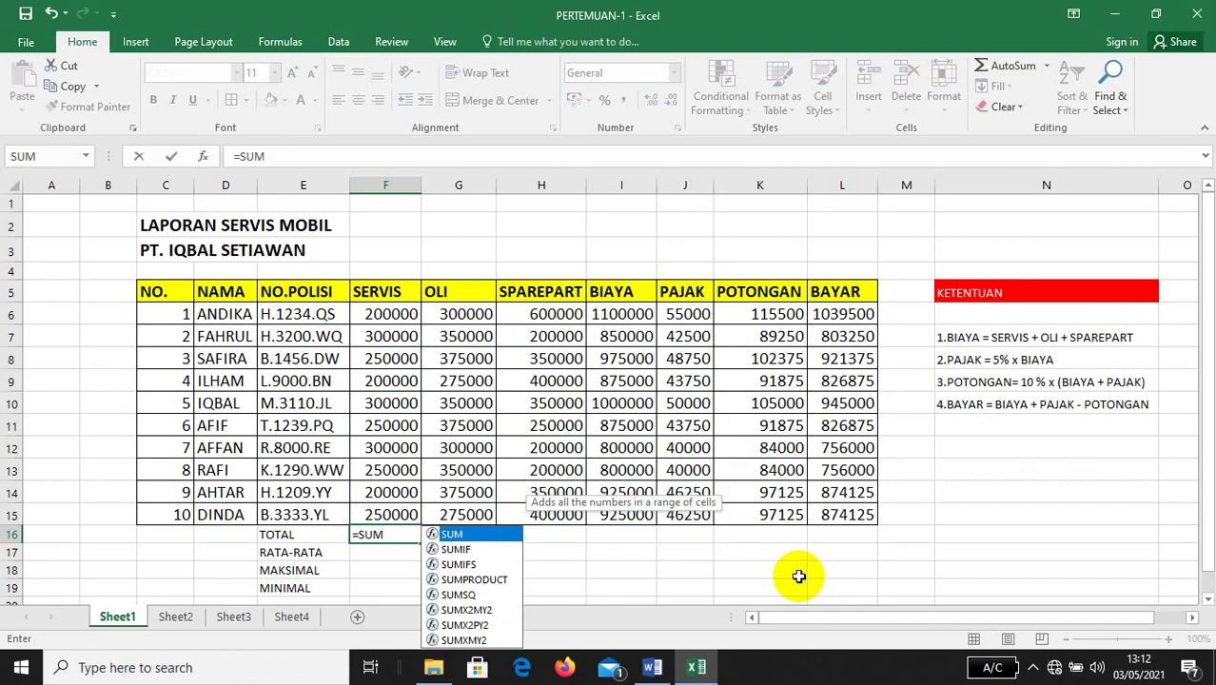
type("(")
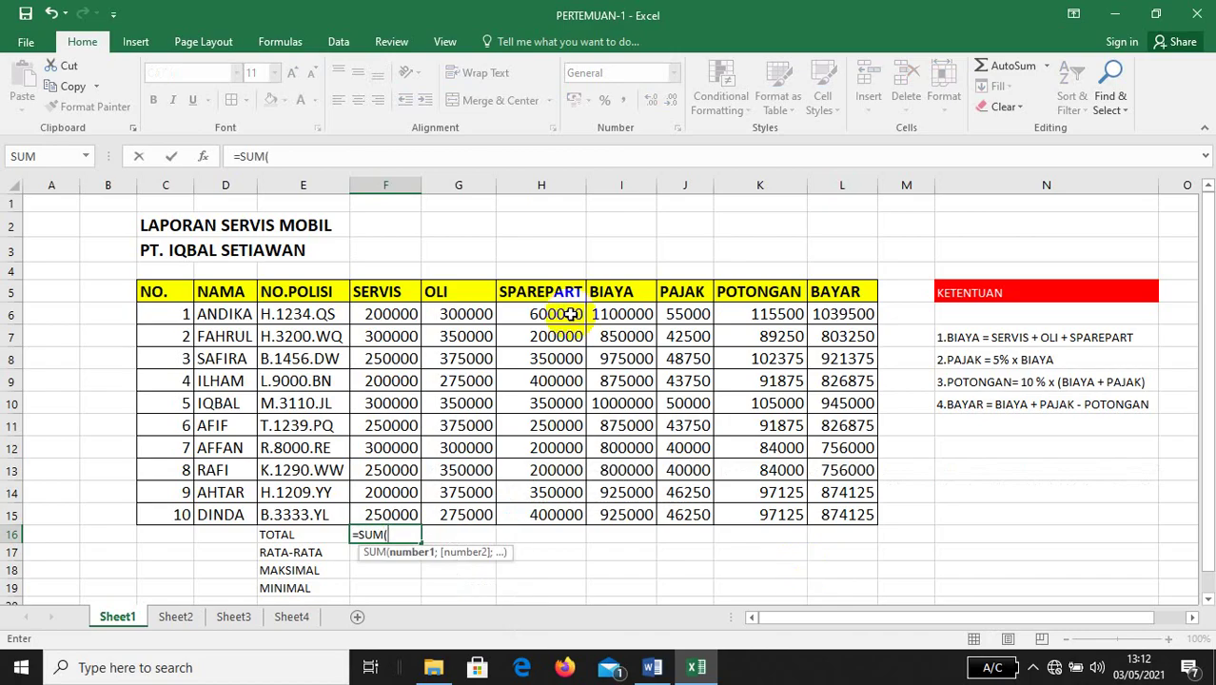
left_click(386, 319)
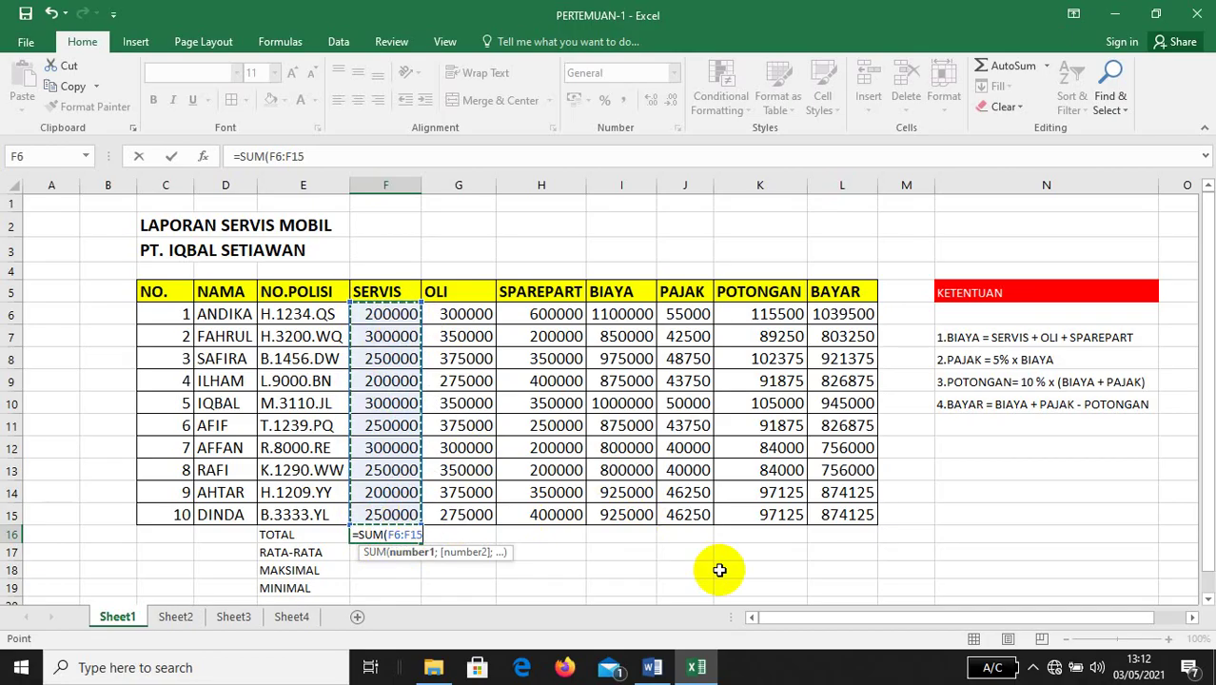
key("Return")
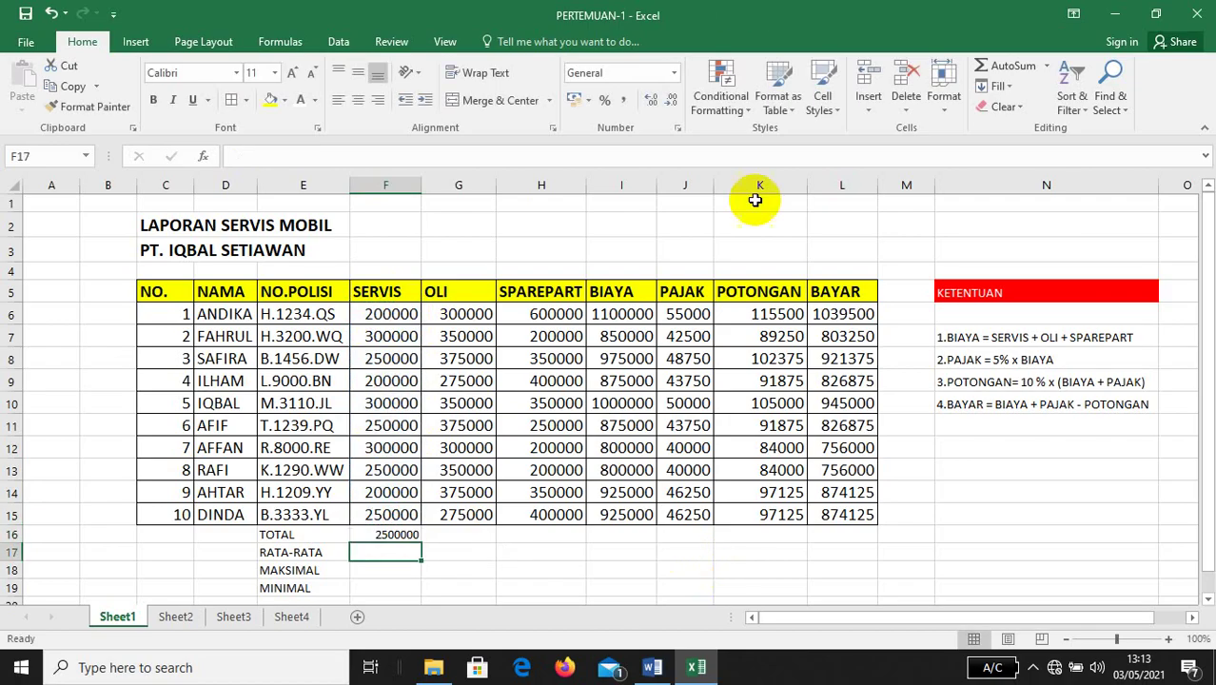
Calculate the OLI total in G16 with =SUM(G6:G15)
left_click(471, 533)
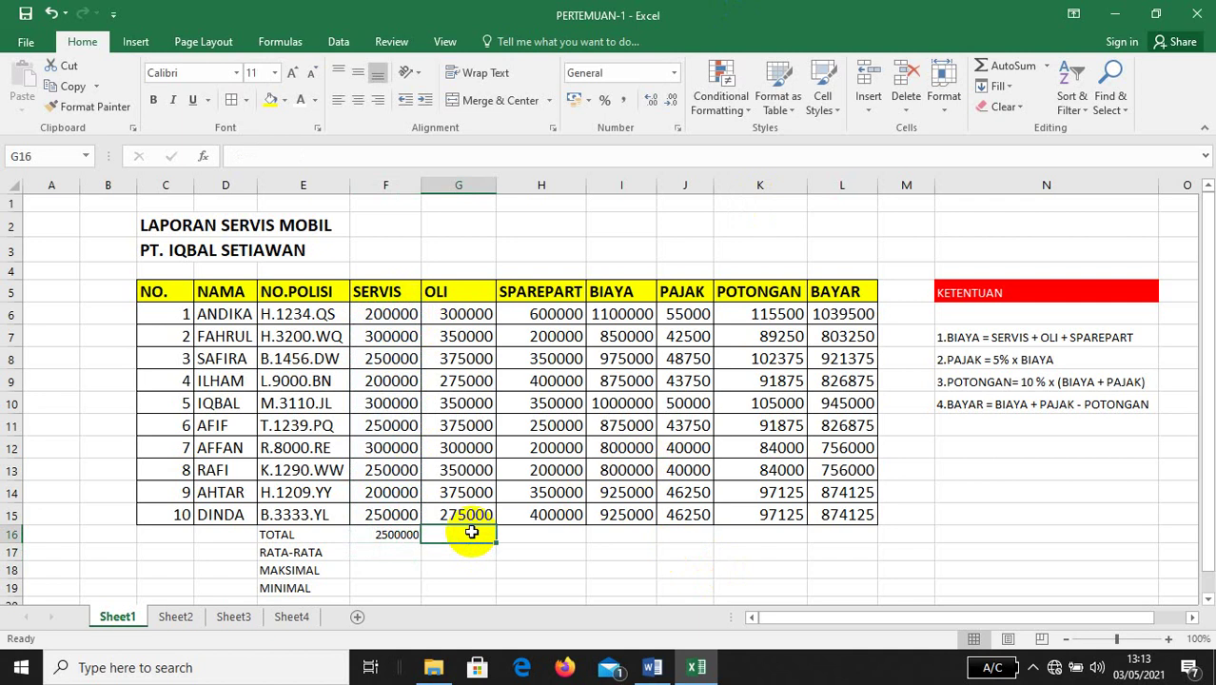
type("=")
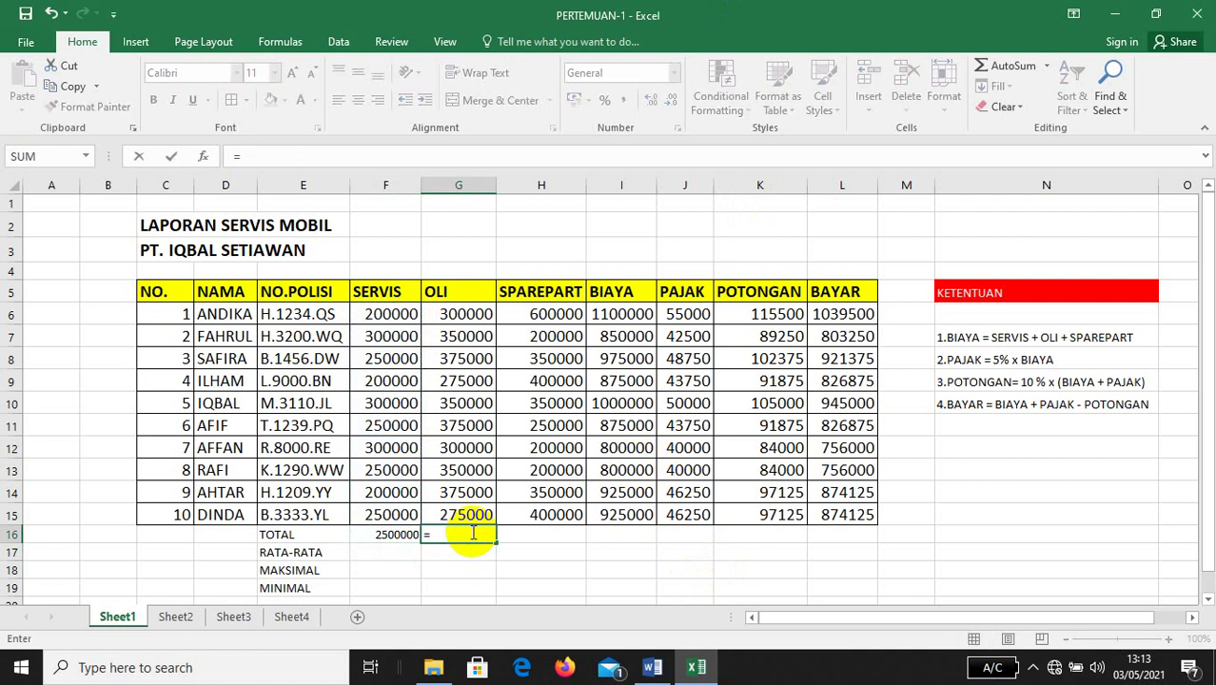
type("SUM")
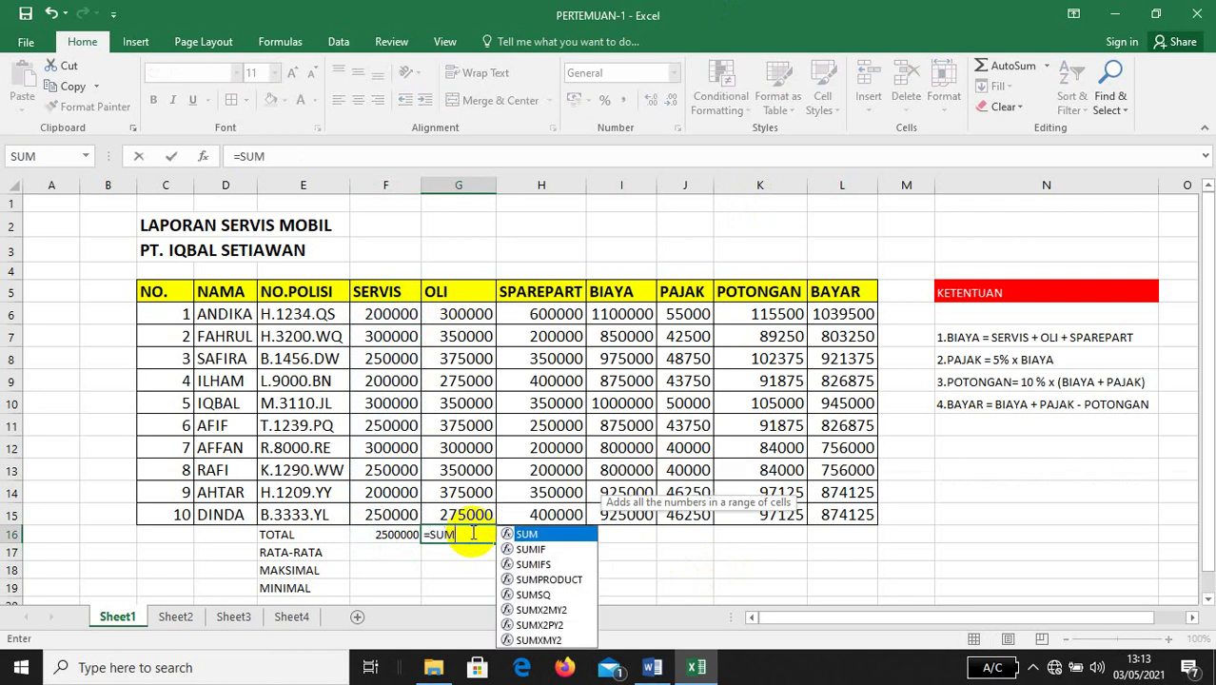
type("(")
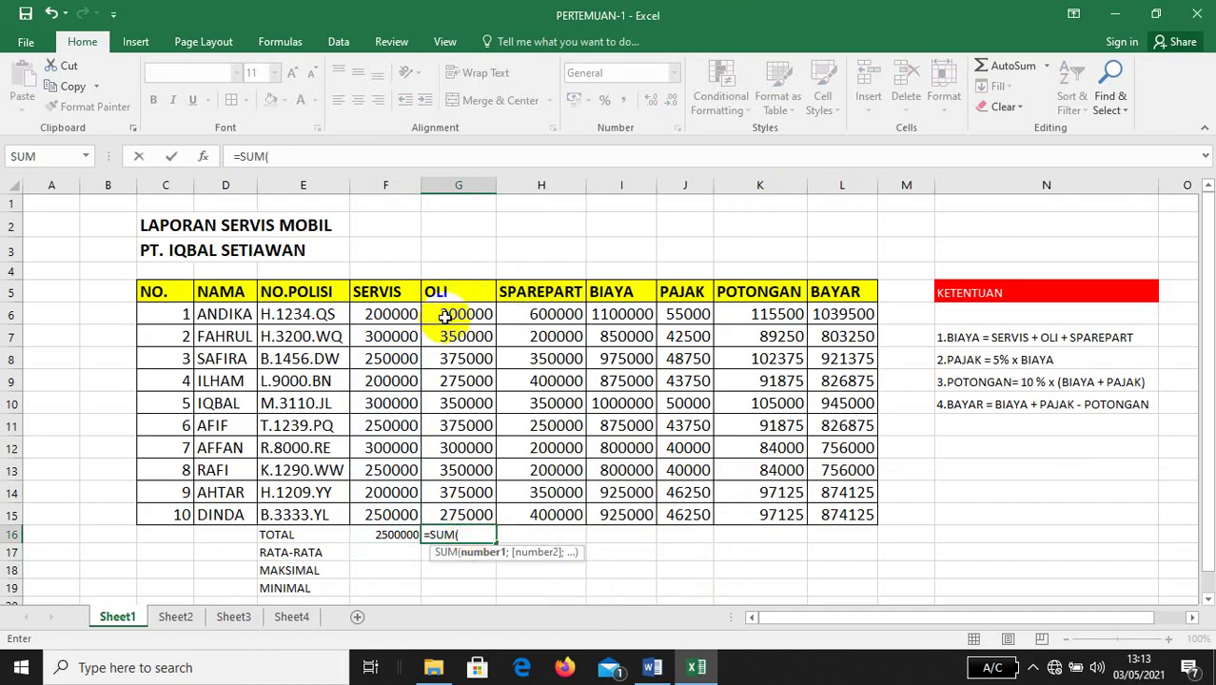
left_click(458, 314)
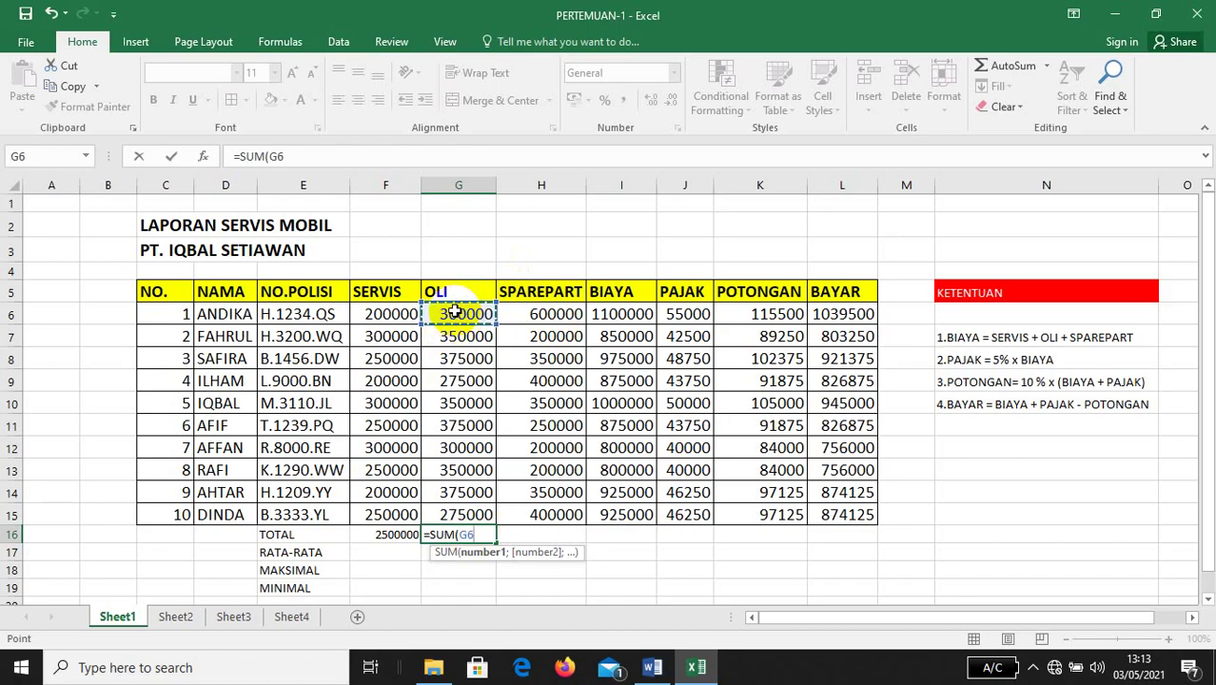
left_click_drag(457, 312, 427, 514)
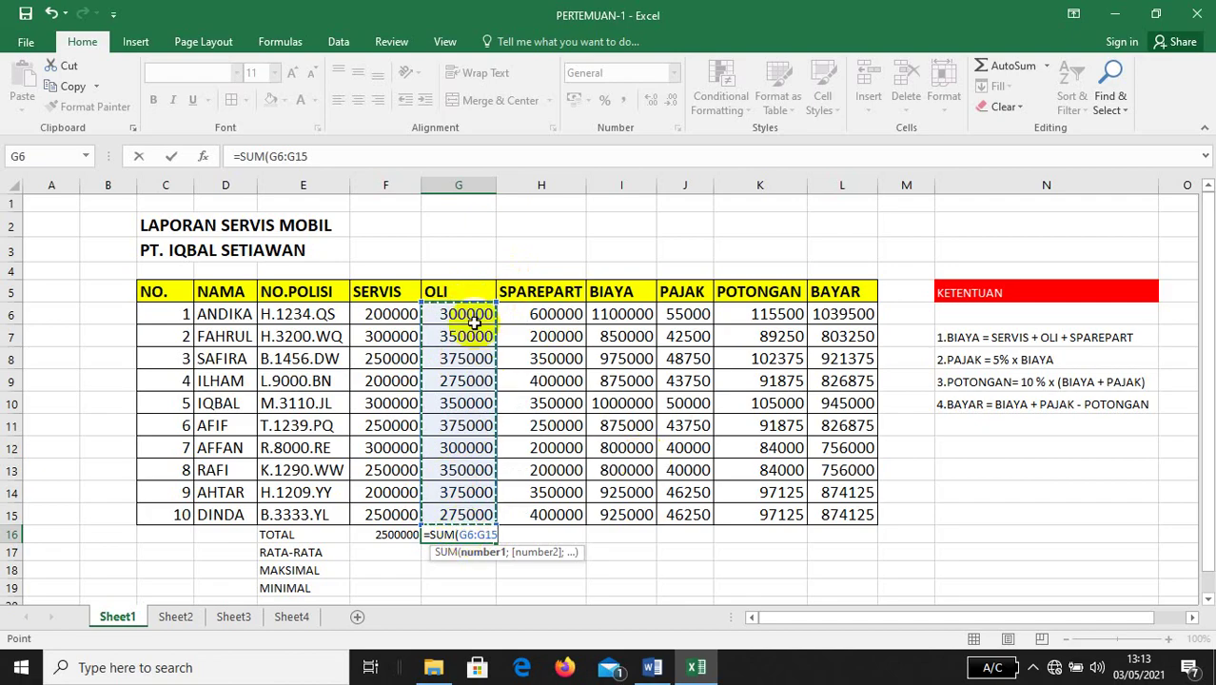
type(")")
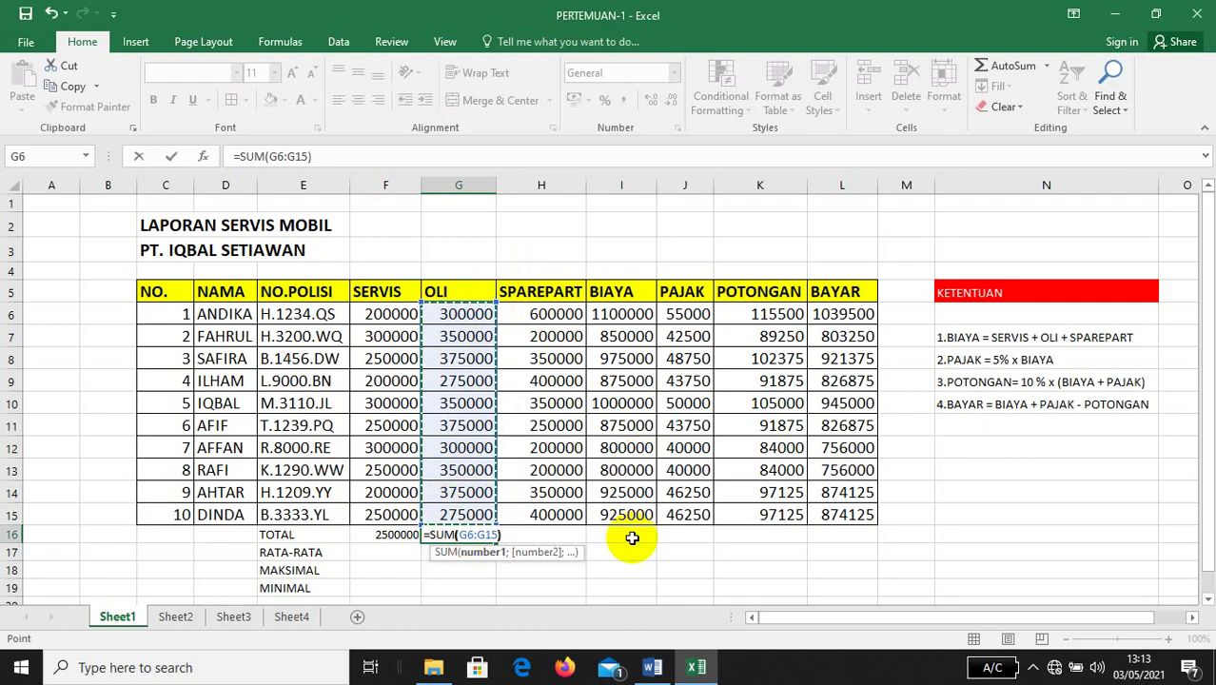
key("Return")
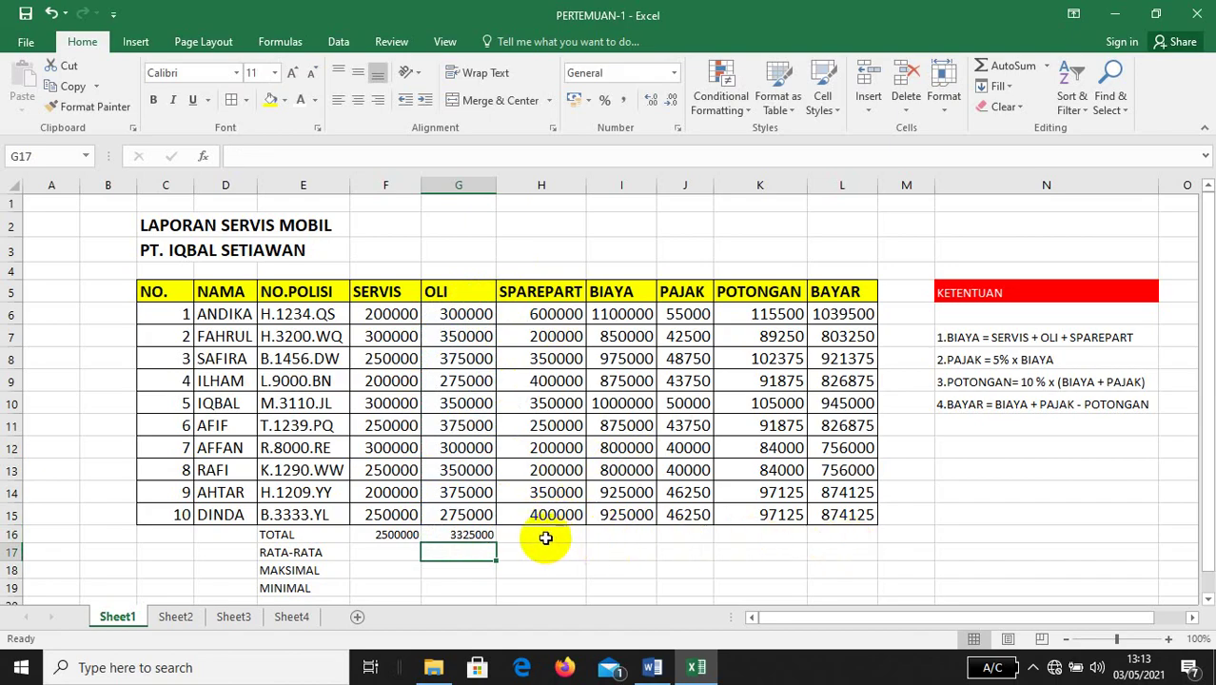
Calculate the SPAREPART total in H16 with =SUM(H6:H15)
left_click(543, 536)
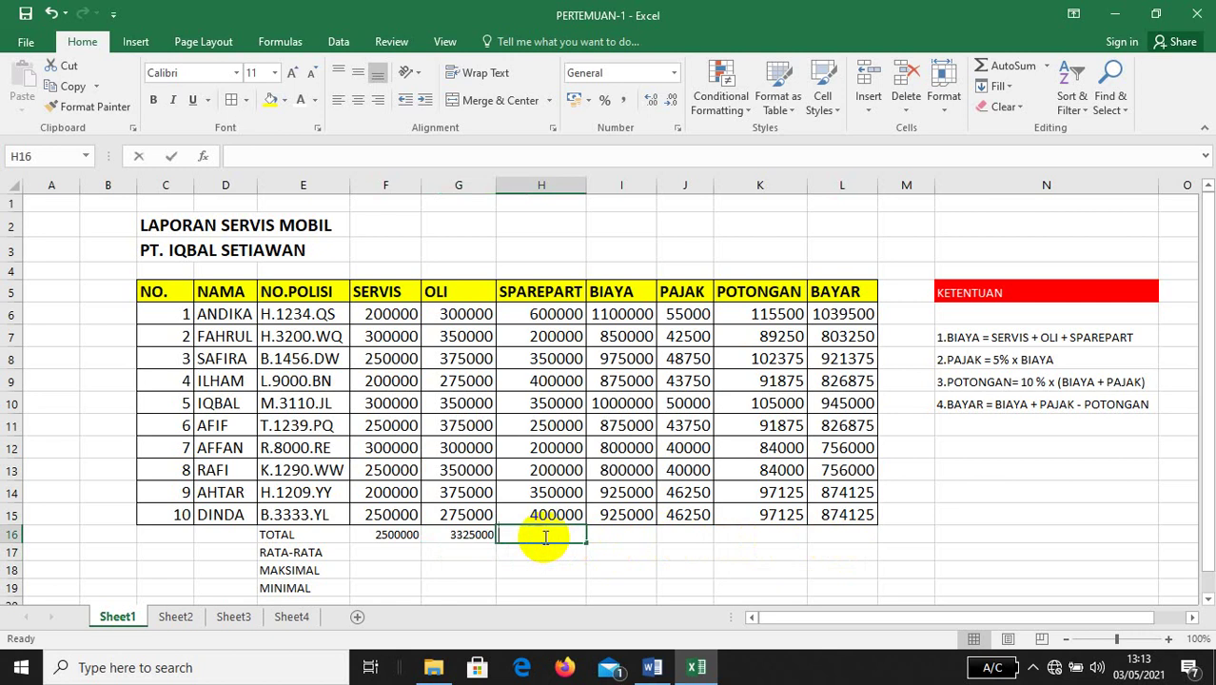
type("=SUM(")
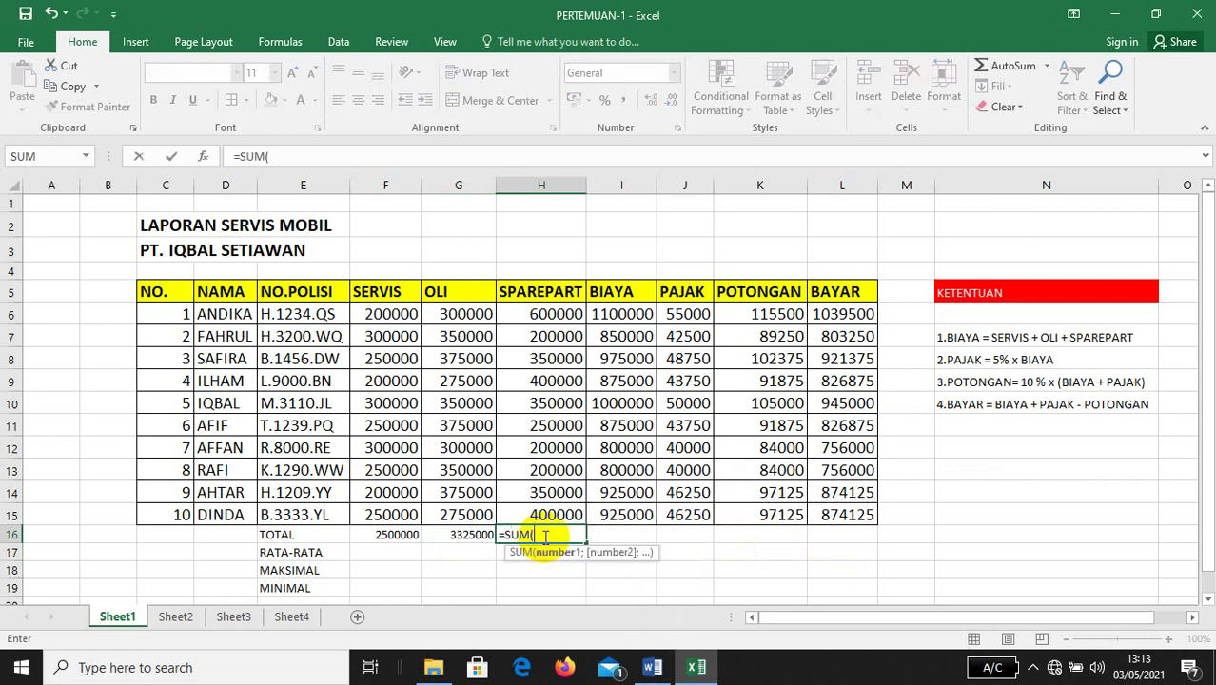
left_click(538, 314)
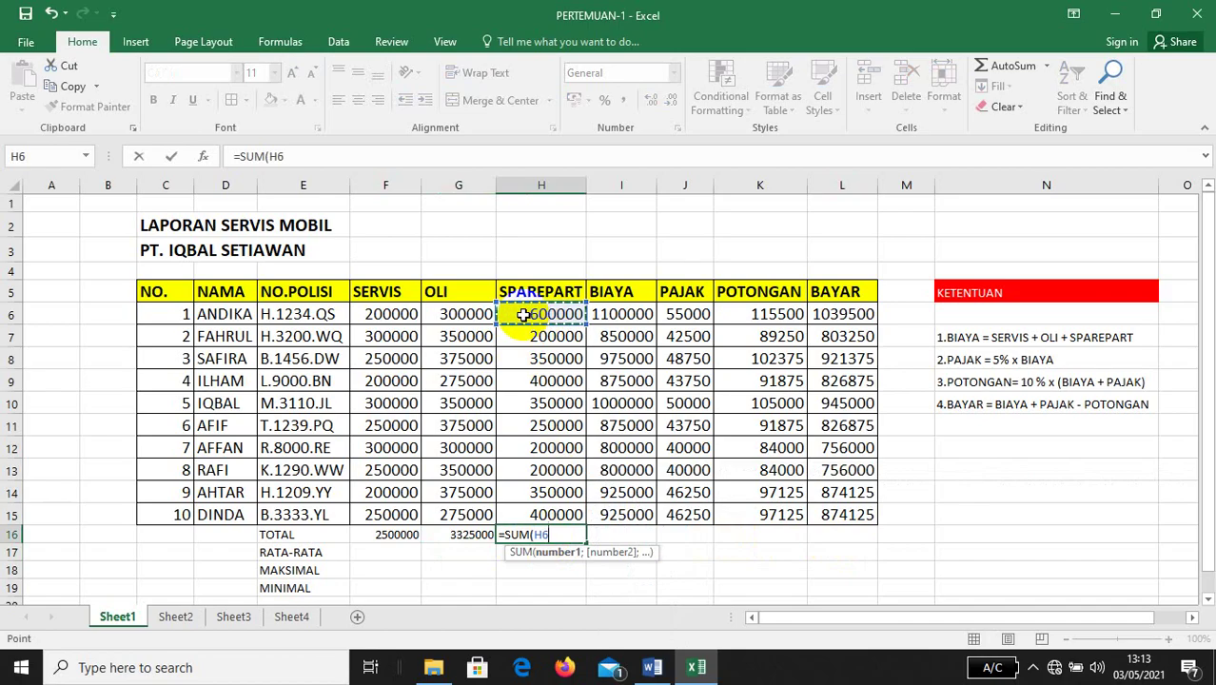
left_click_drag(523, 315, 519, 515)
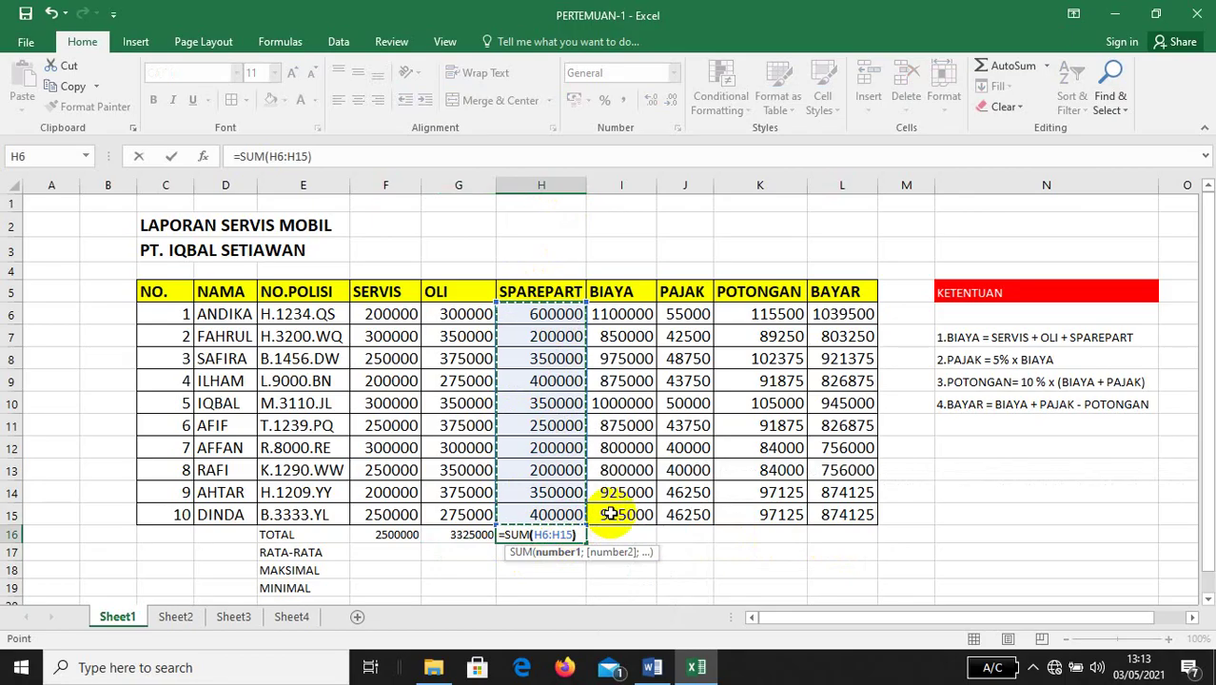
key("Return")
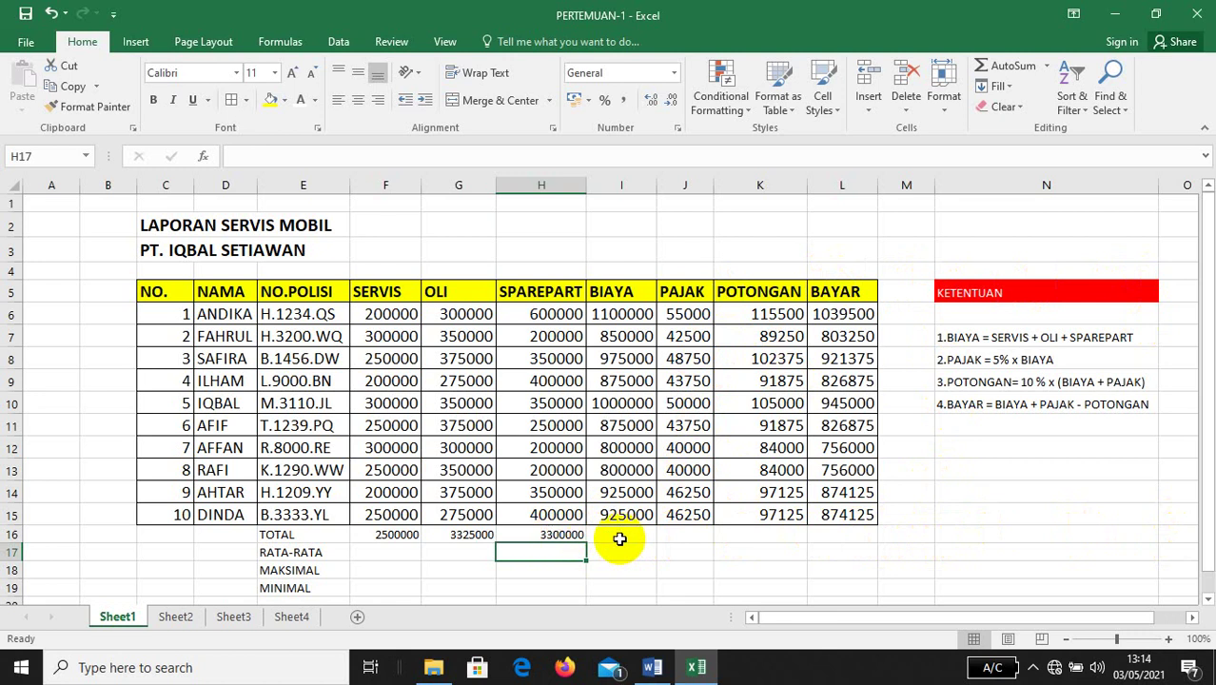
Fill the TOTAL formula from F16 across the row to the BAYAR column in L16
left_click(545, 534)
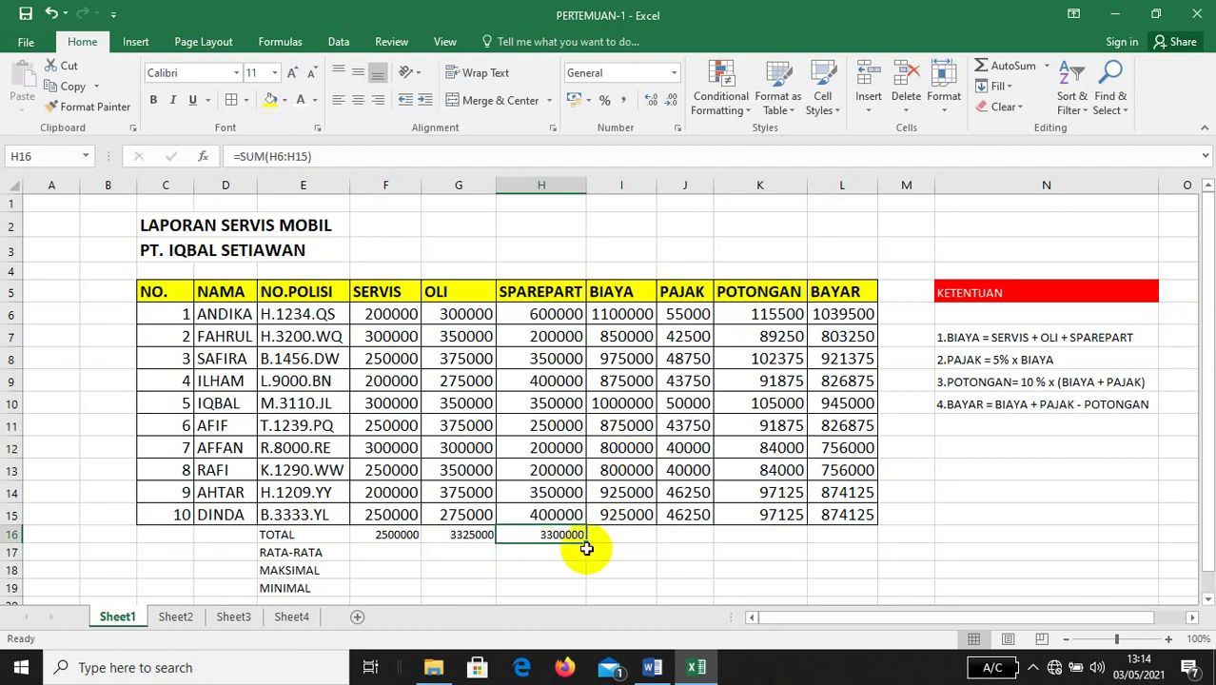
left_click(379, 536)
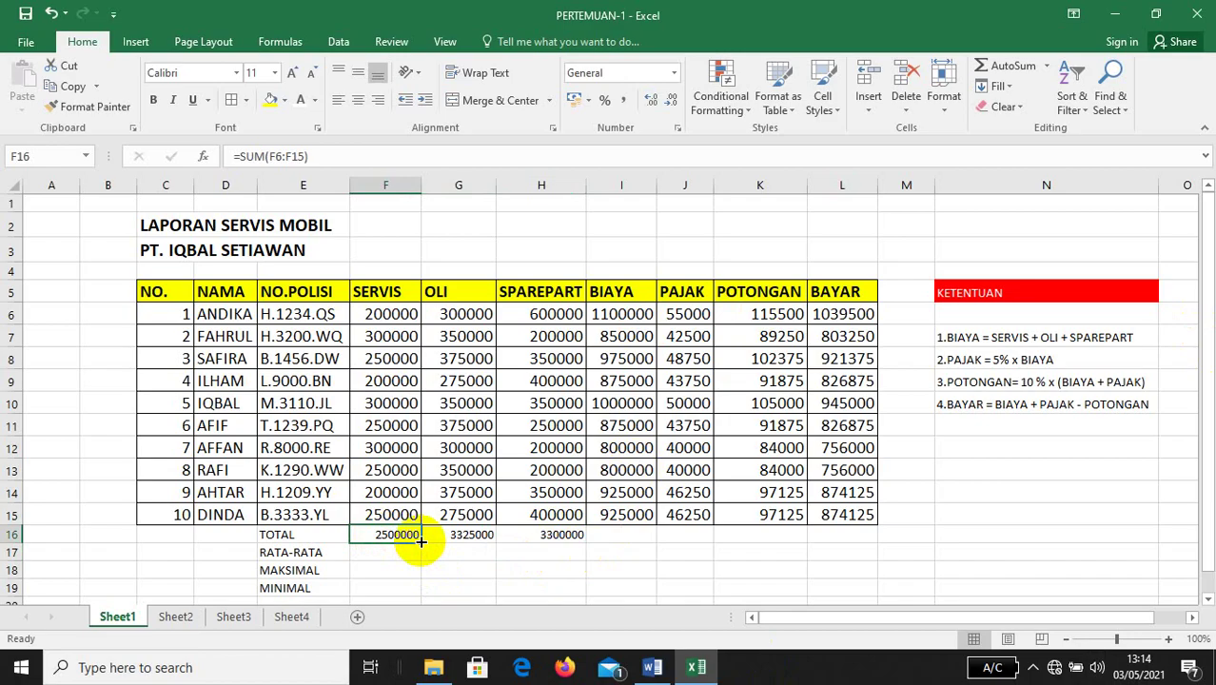
left_click_drag(421, 541, 855, 549)
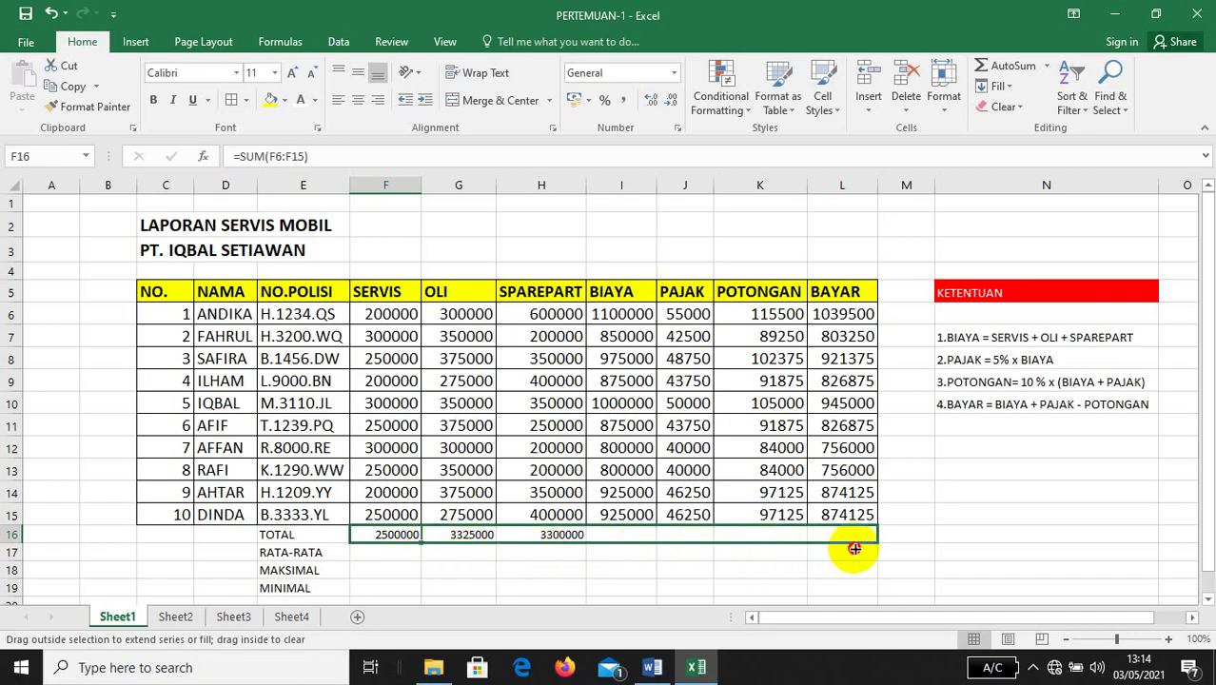
left_click_drag(854, 549, 851, 548)
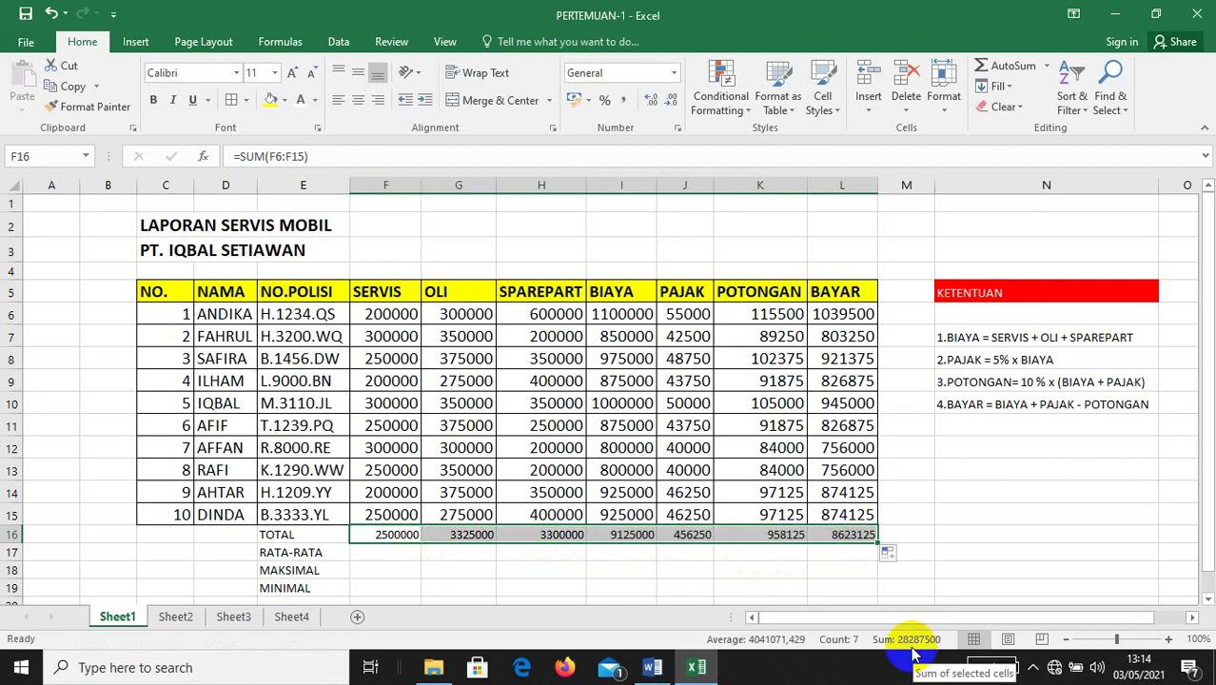
left_click(436, 570)
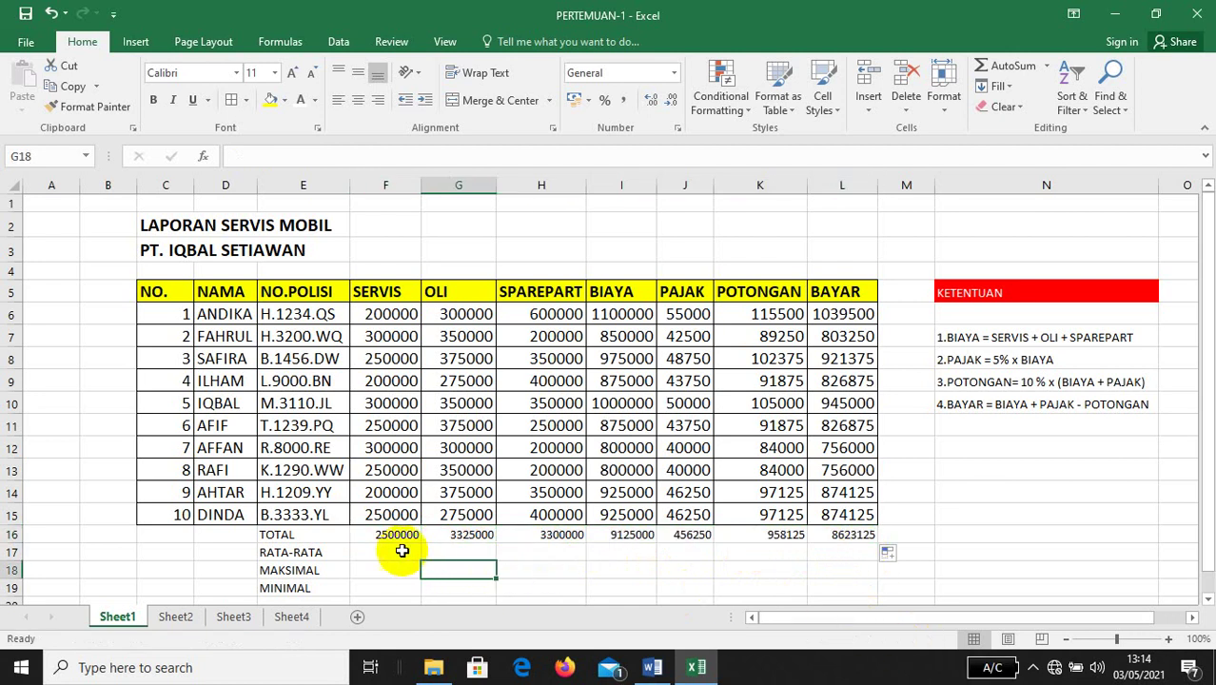
left_click(391, 535)
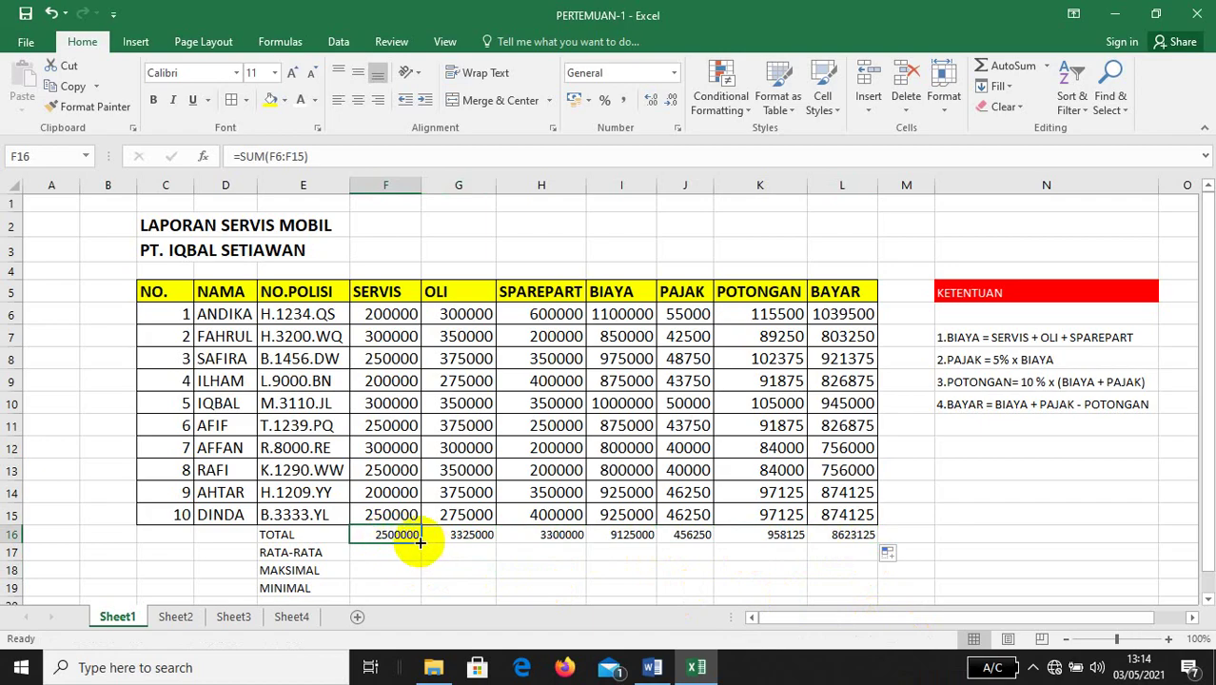
left_click_drag(420, 542, 849, 548)
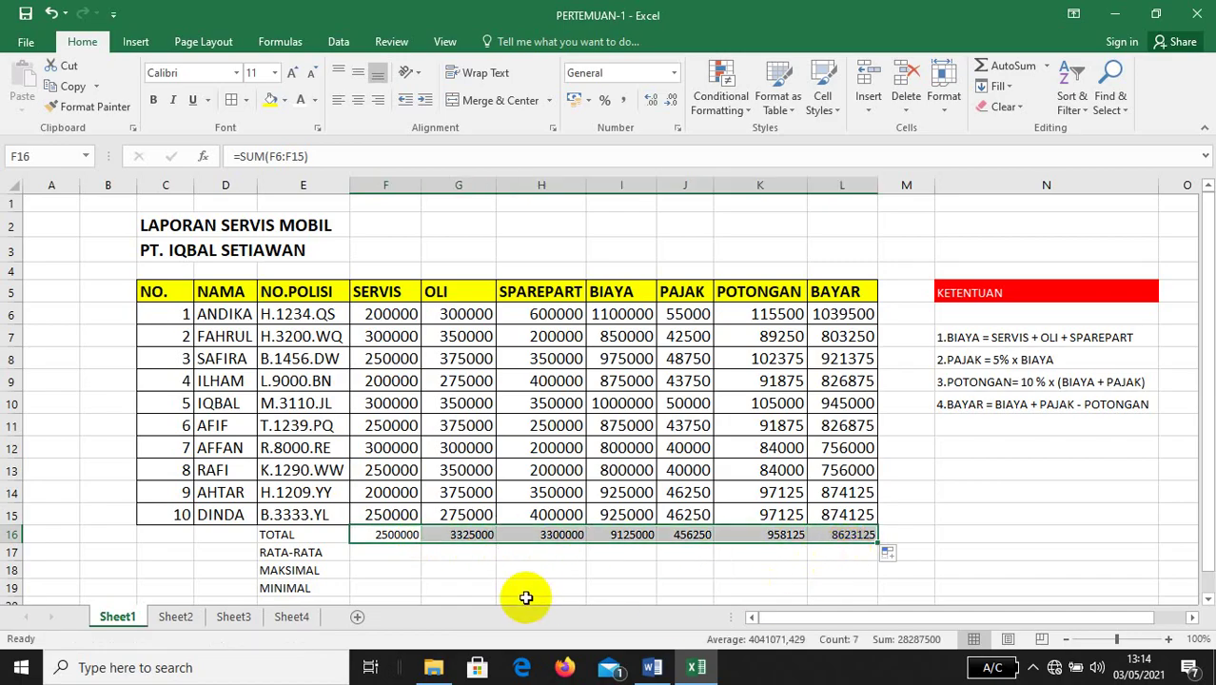
Calculate the SERVIS average in the RATA-RATA row, cell F17, with =AVERAGE(F6:F15)
left_click(404, 553)
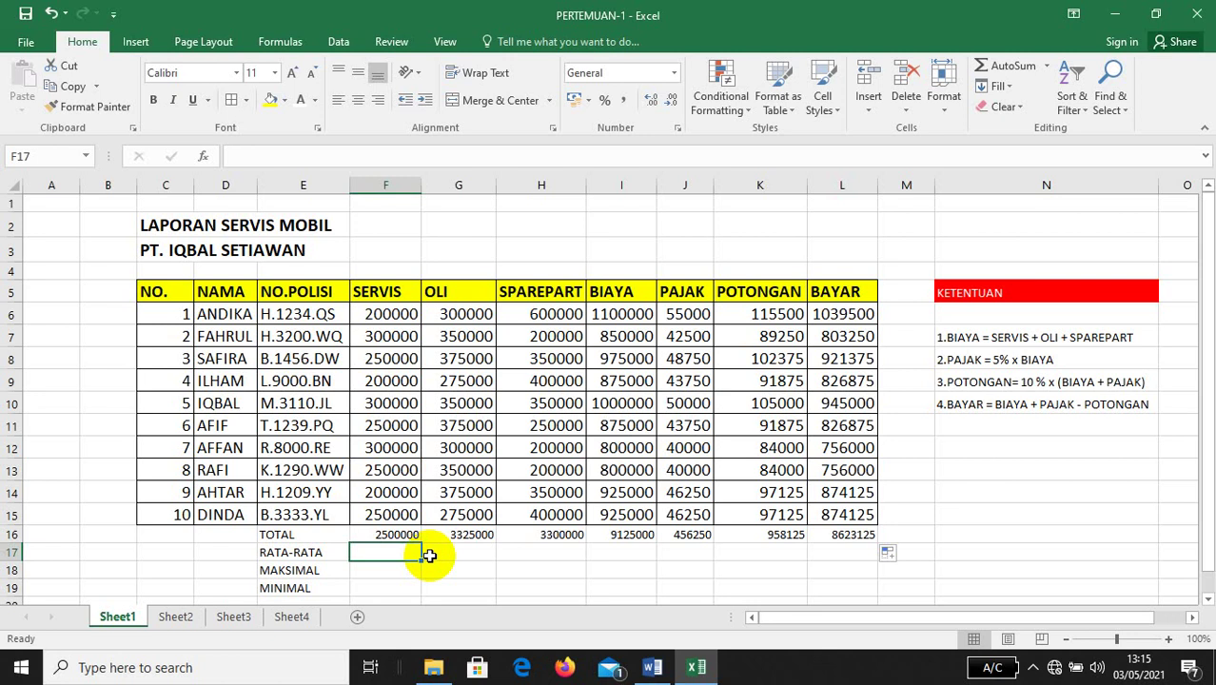
type("=")
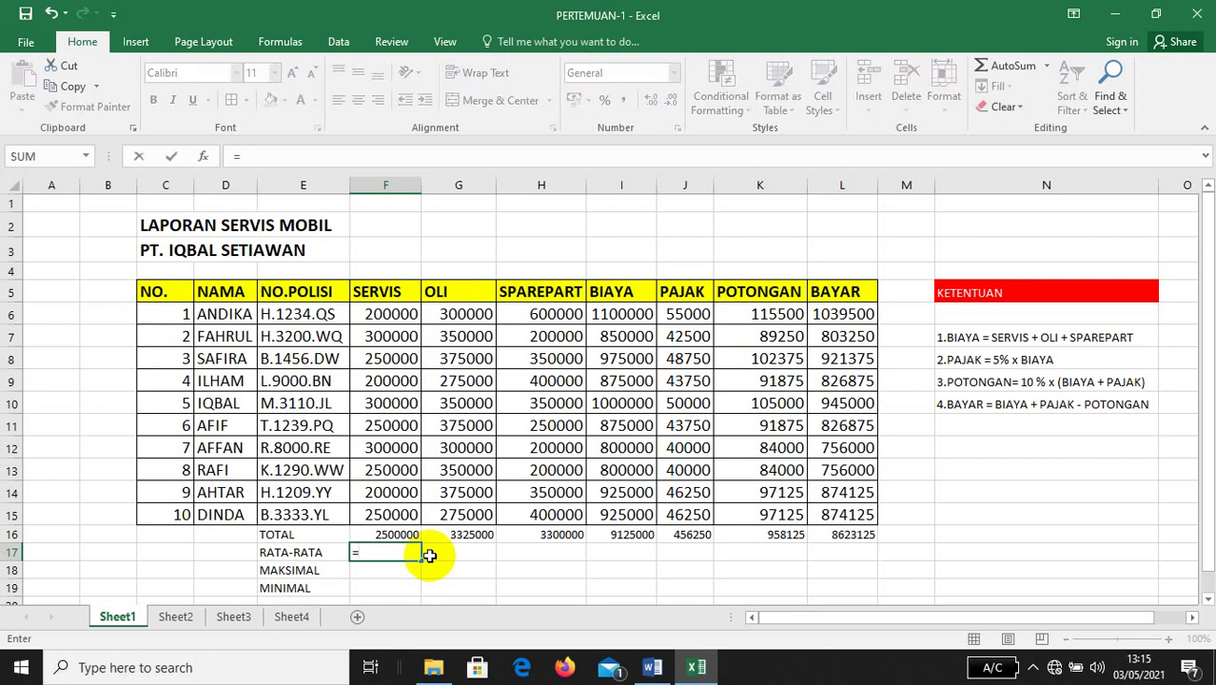
type("AVERAGE")
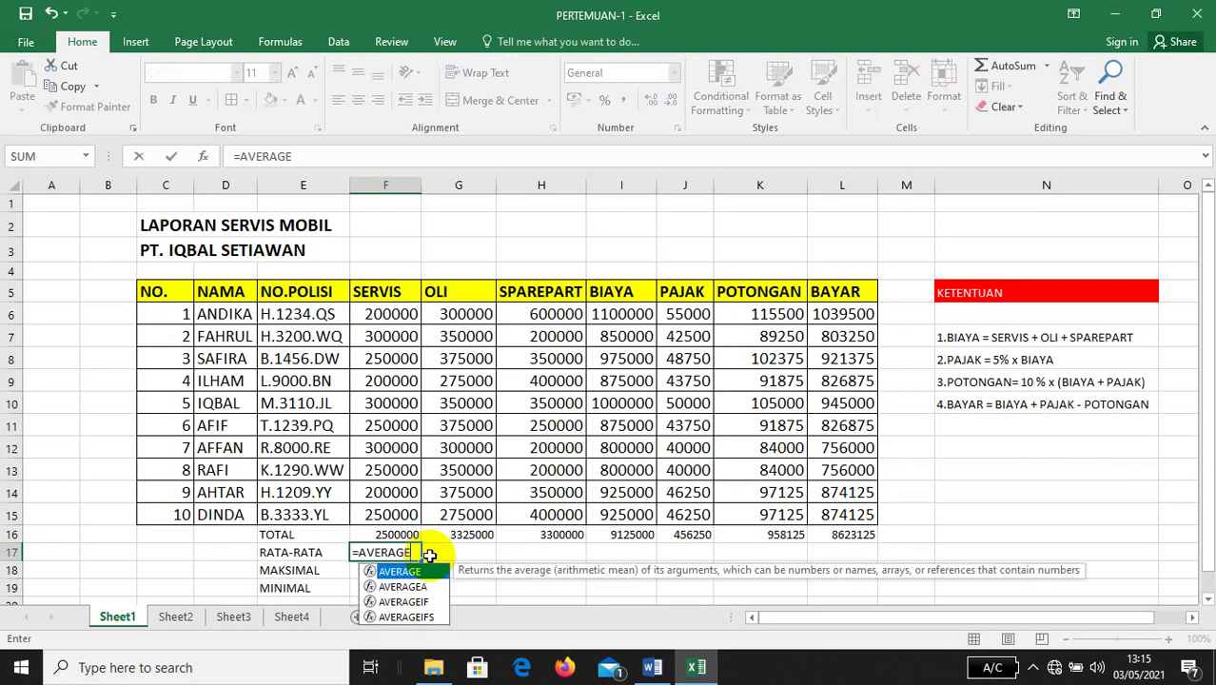
type("(")
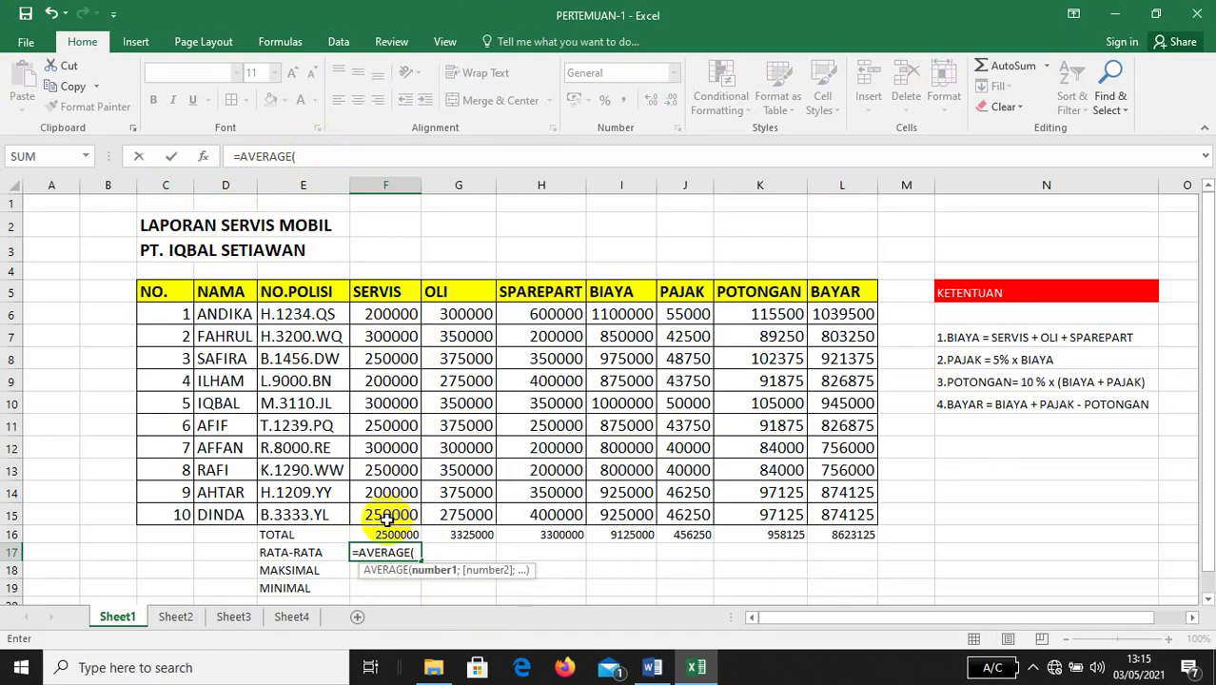
left_click(387, 316)
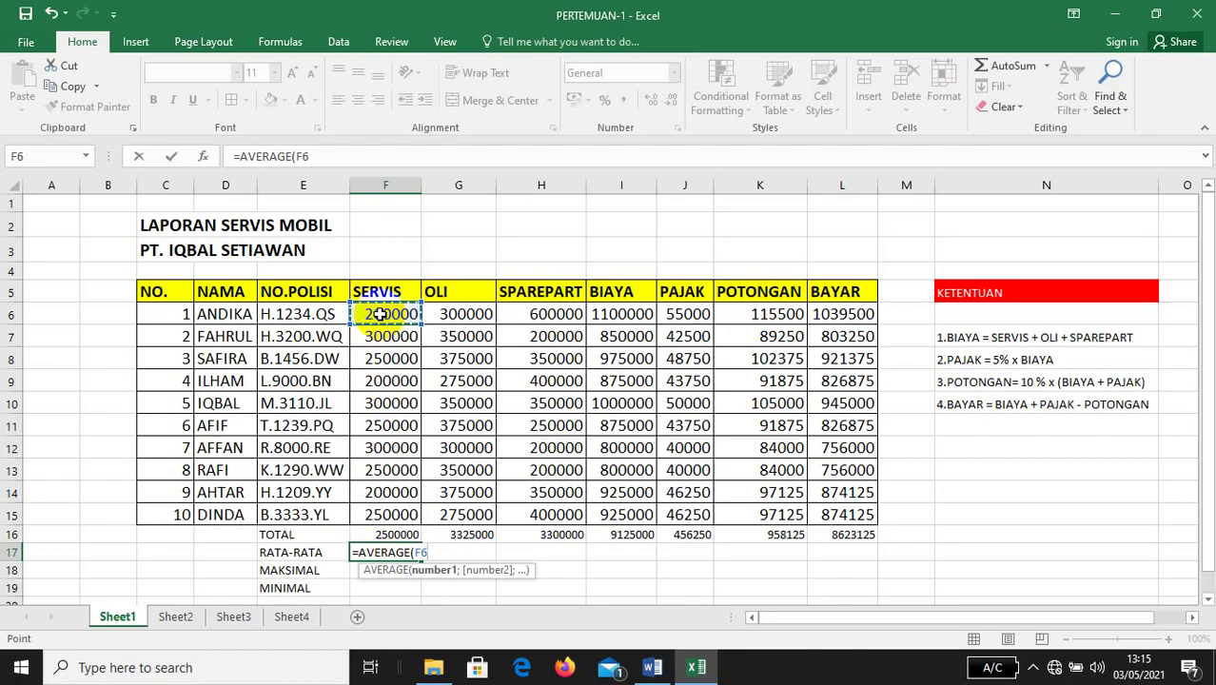
left_click_drag(380, 315, 374, 507)
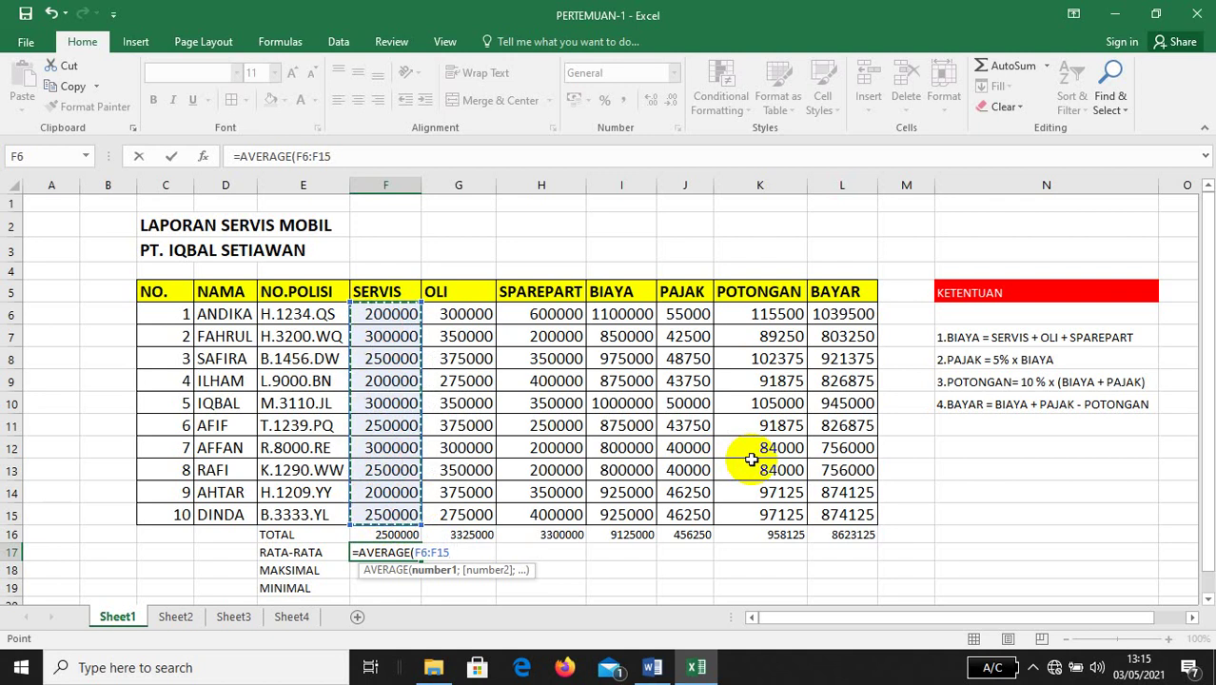
type(")")
key("Return")
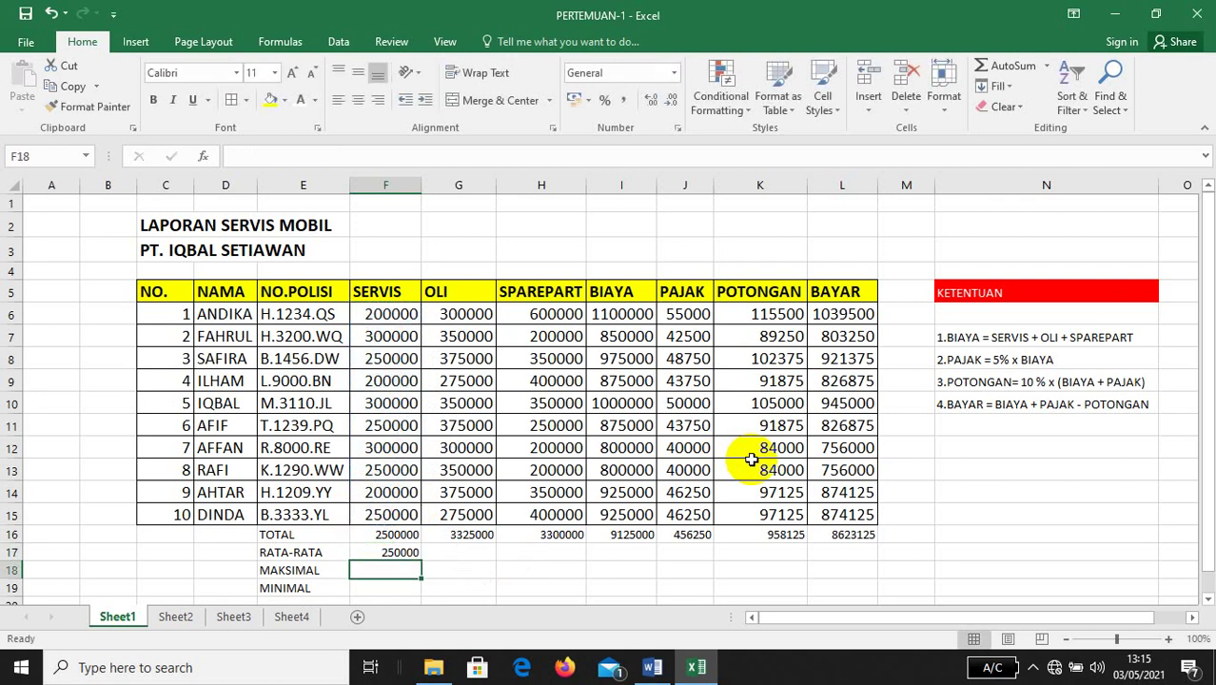
Calculate the OLI average in the RATA-RATA row, cell G17, with =AVERAGE(G6:G15)
left_click(460, 548)
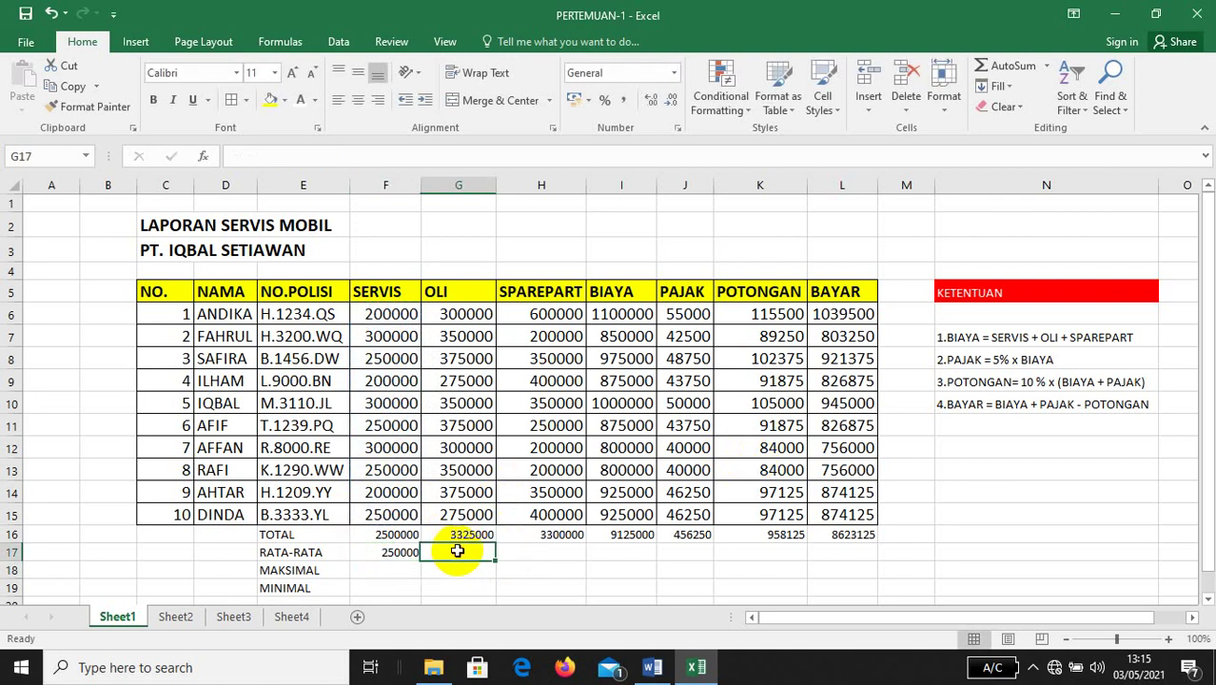
type("=AVERG")
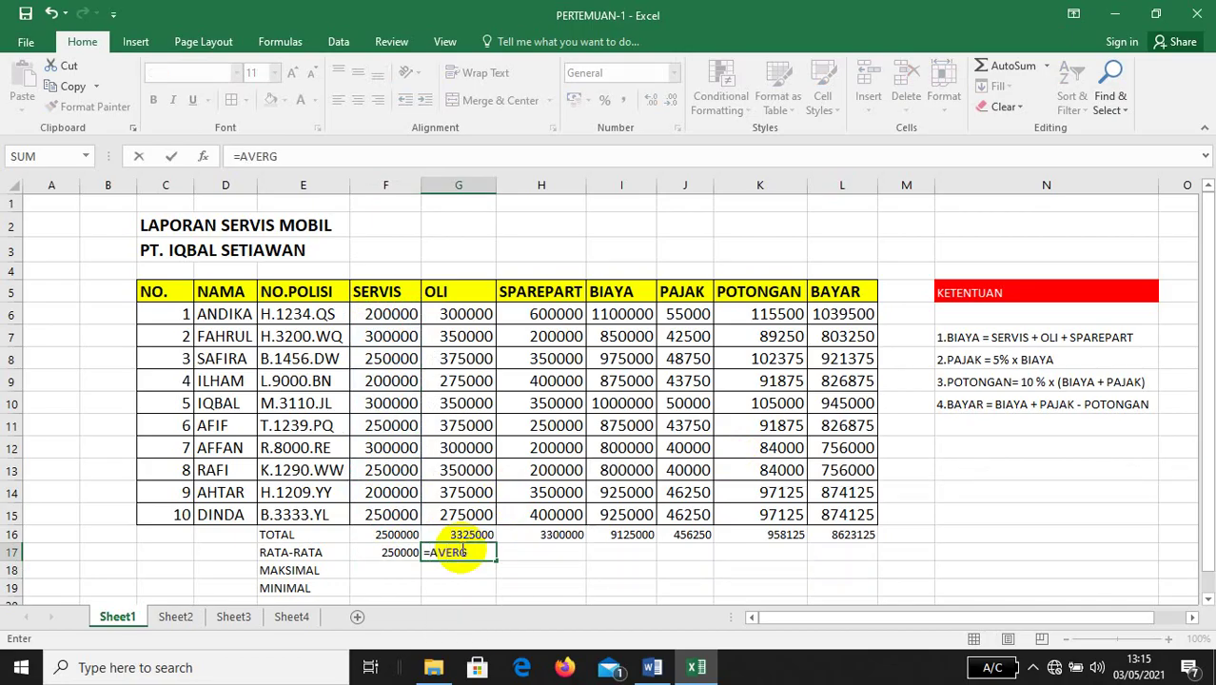
key("BackSpace")
type("AGE")
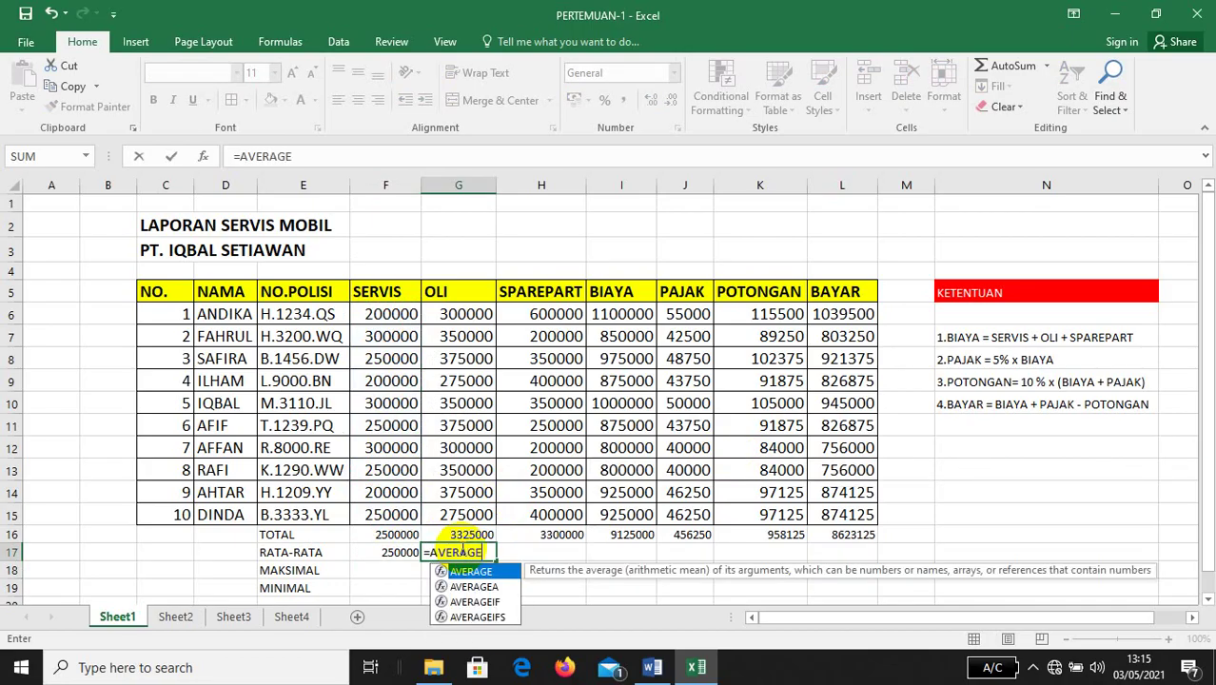
type("(")
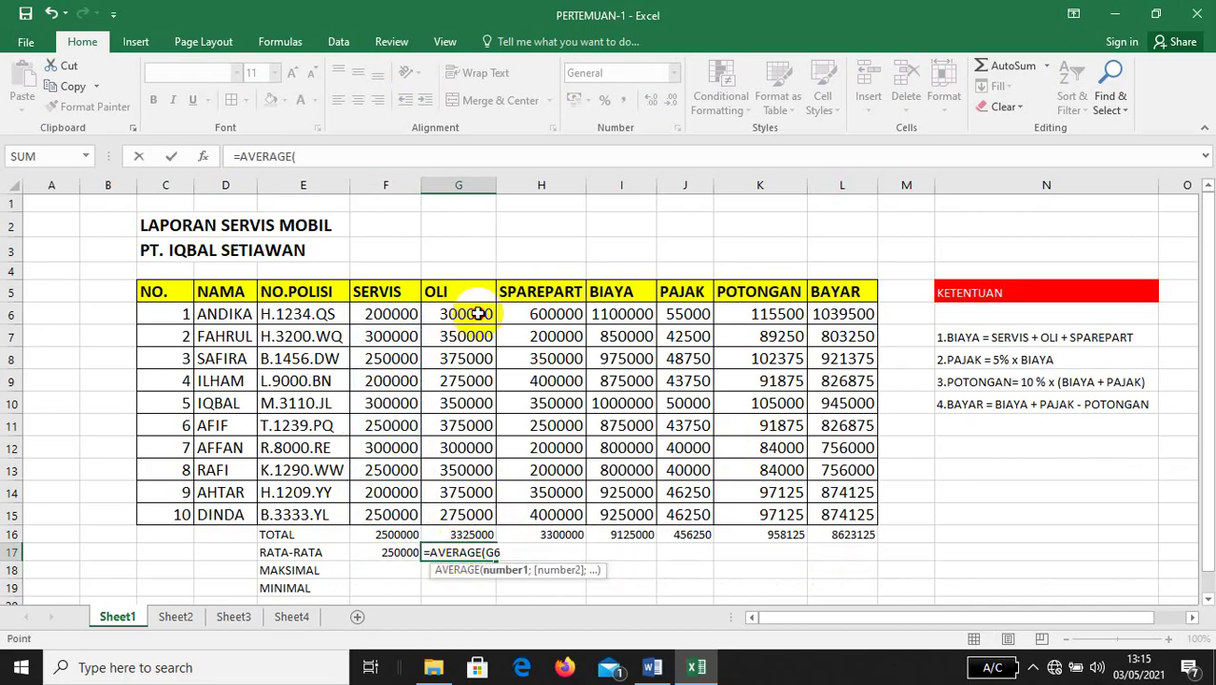
left_click(478, 313)
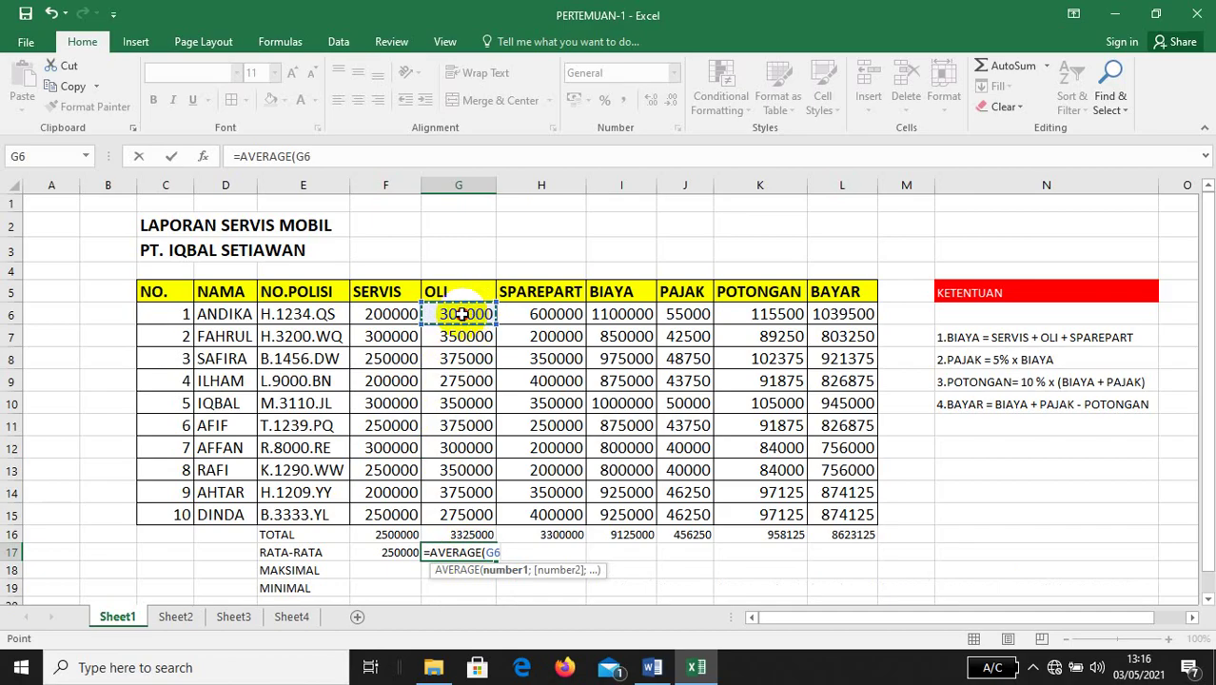
left_click_drag(462, 314, 487, 486)
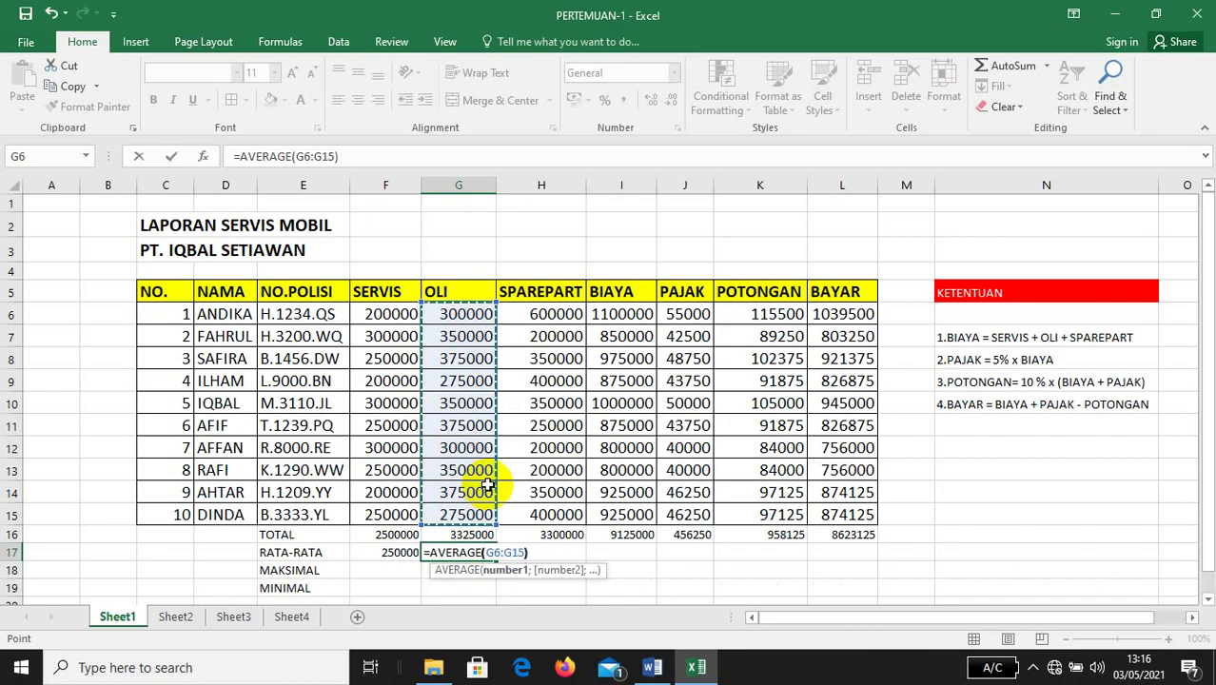
key("Return")
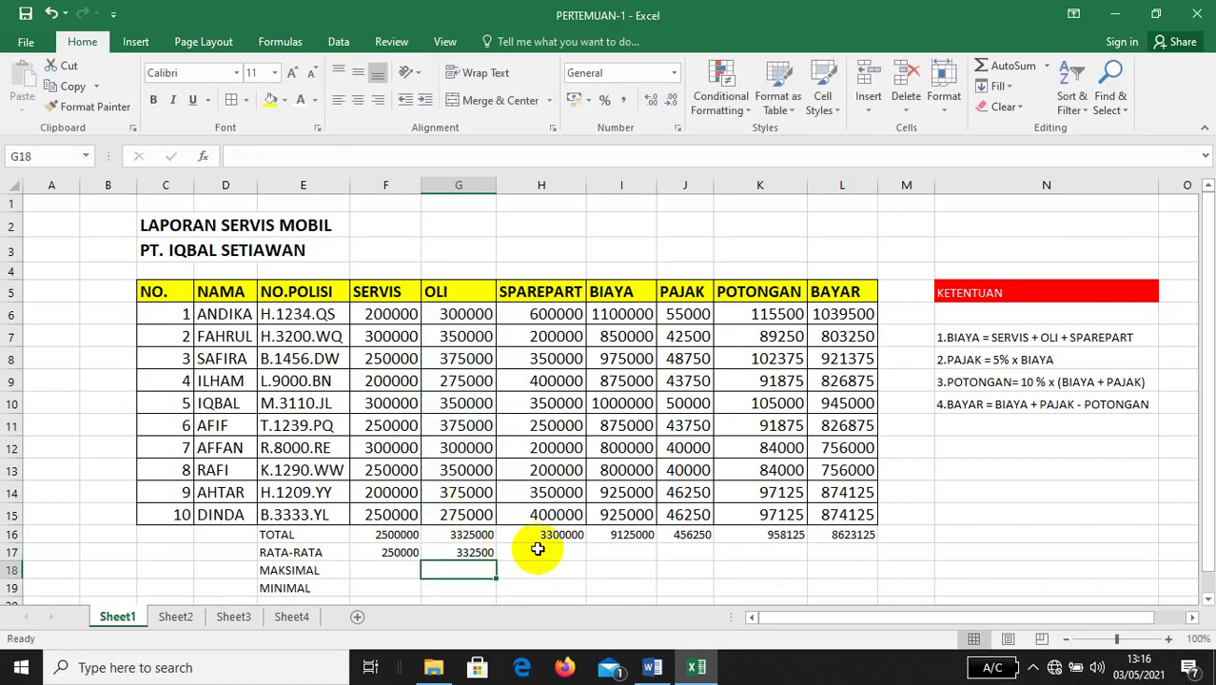
Fill the RATA-RATA formula from F17 across the row to the BAYAR column in L17
left_click(408, 552)
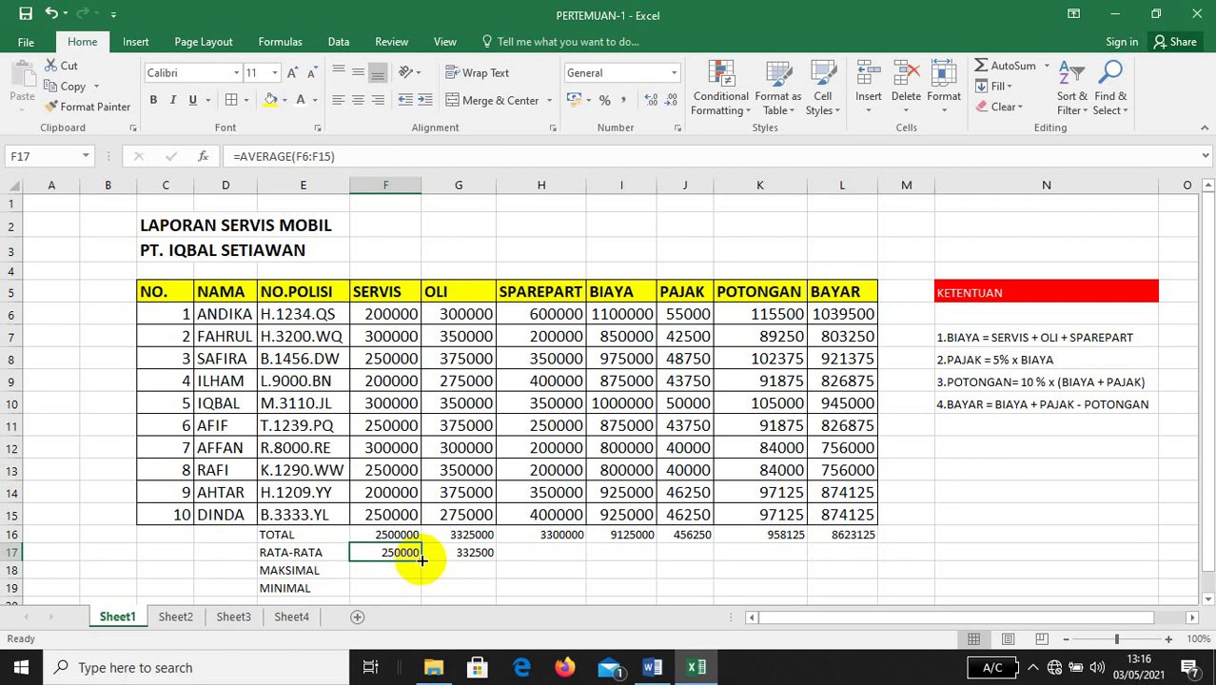
left_click_drag(422, 560, 872, 564)
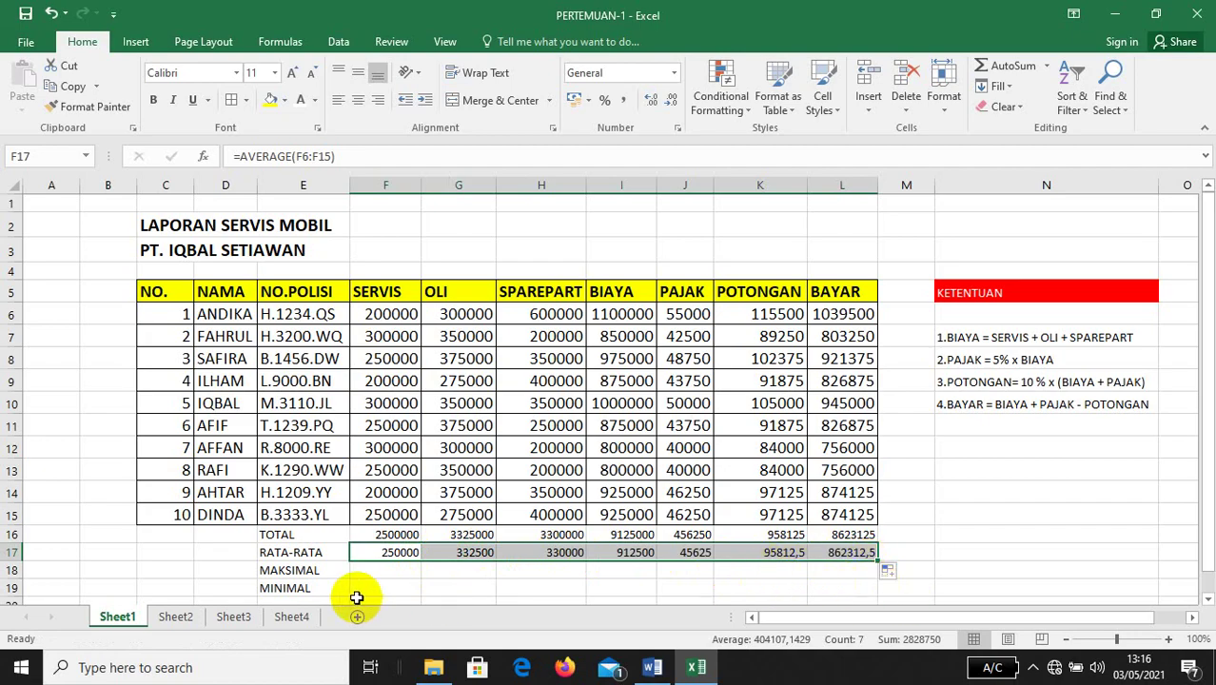
Calculate the highest SERVIS value in the MAKSIMAL row, cell F18, with =MAX(F6:F15)
left_click(364, 570)
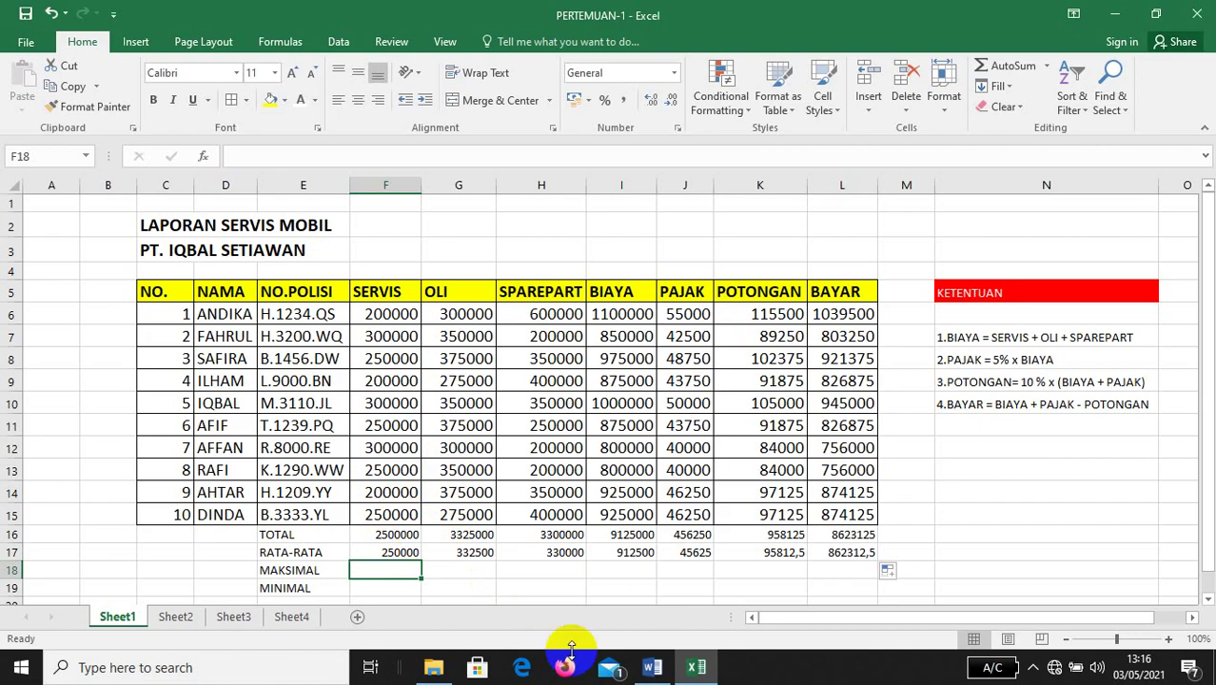
type("=MAX")
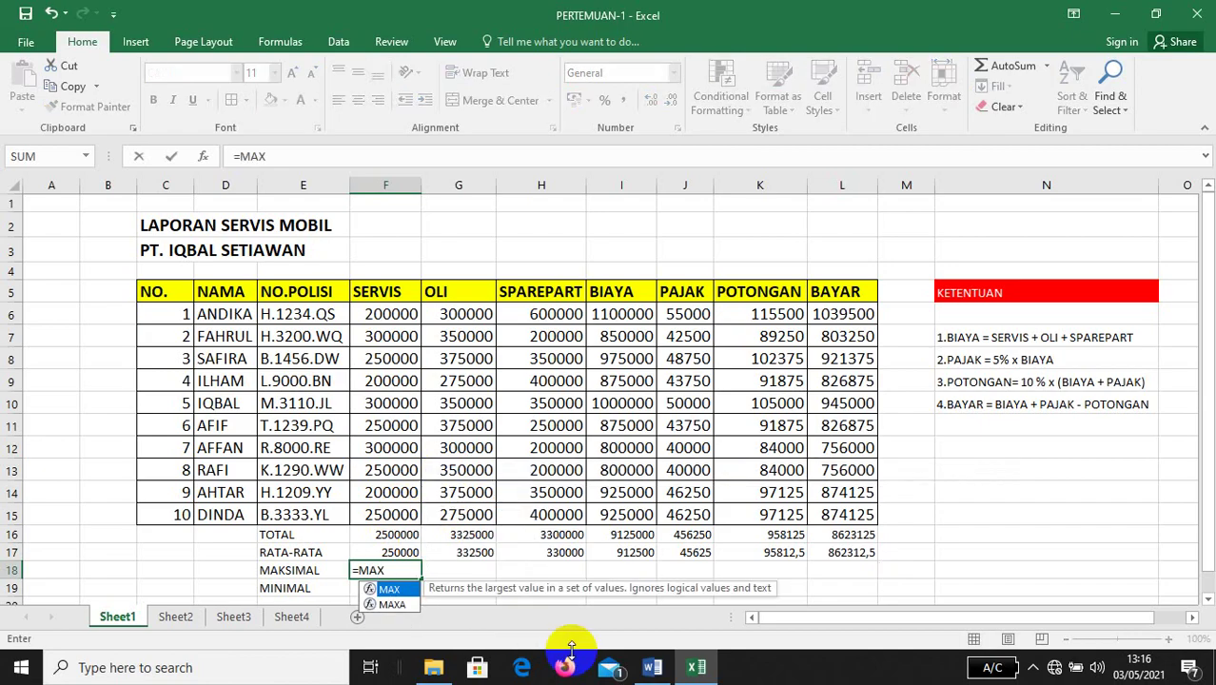
type("(")
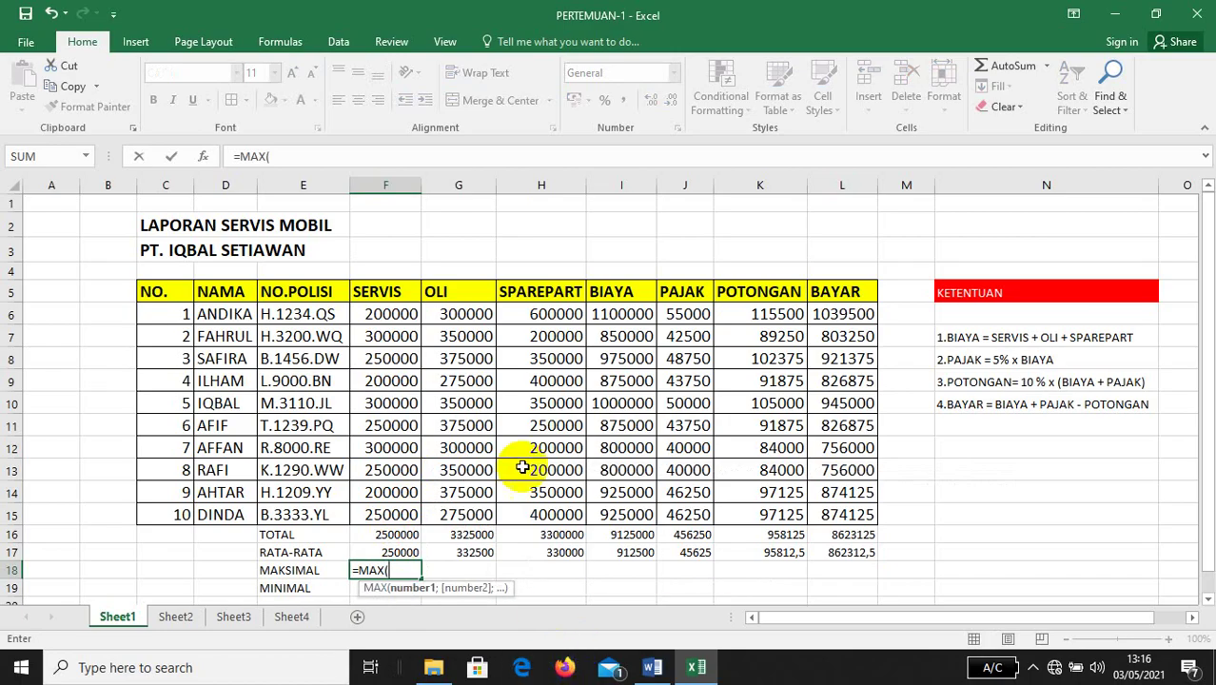
left_click(389, 314)
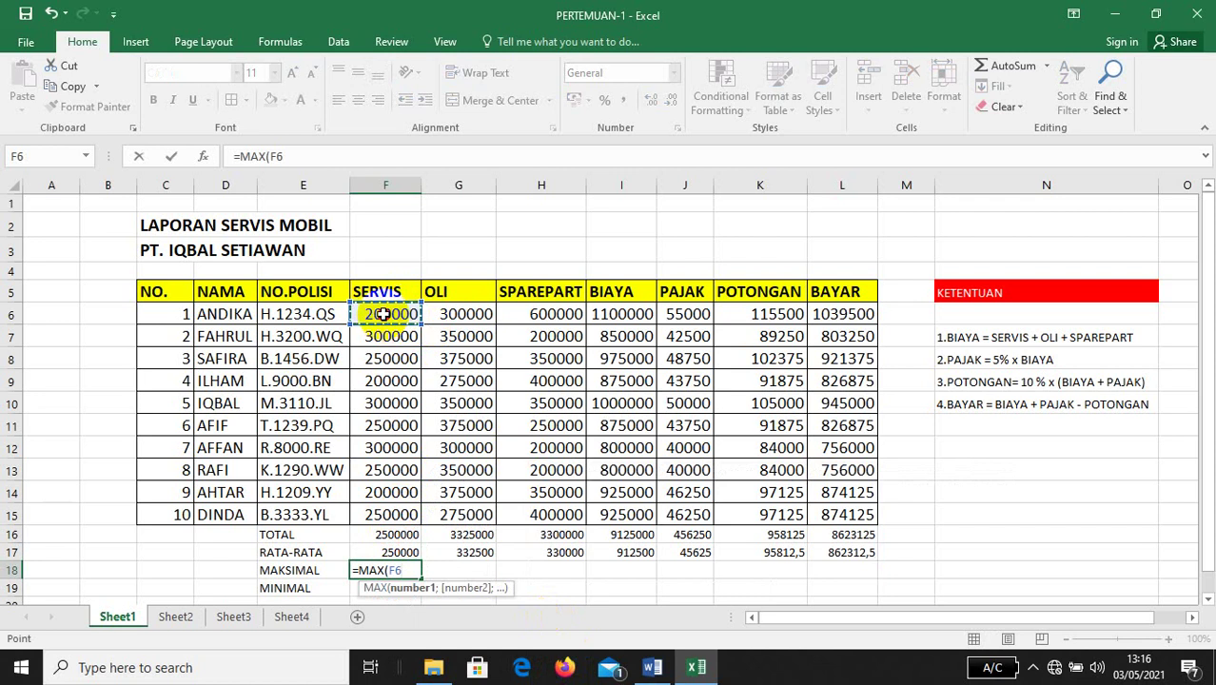
left_click_drag(383, 314, 376, 514)
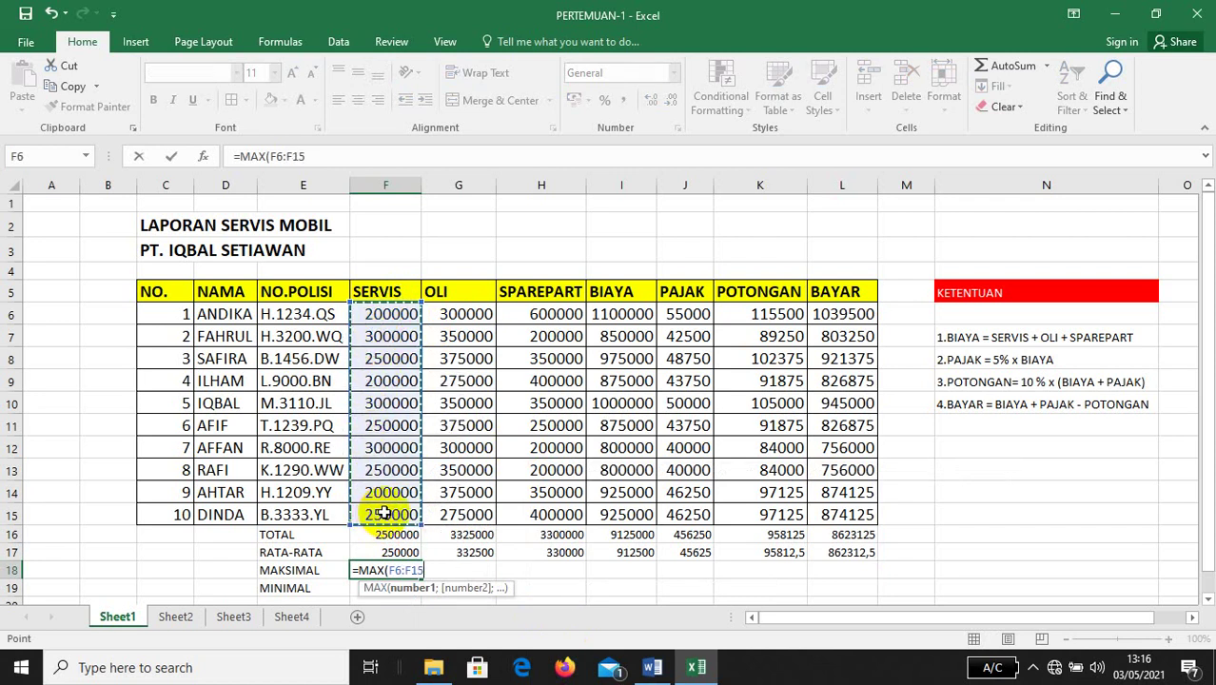
key("Return")
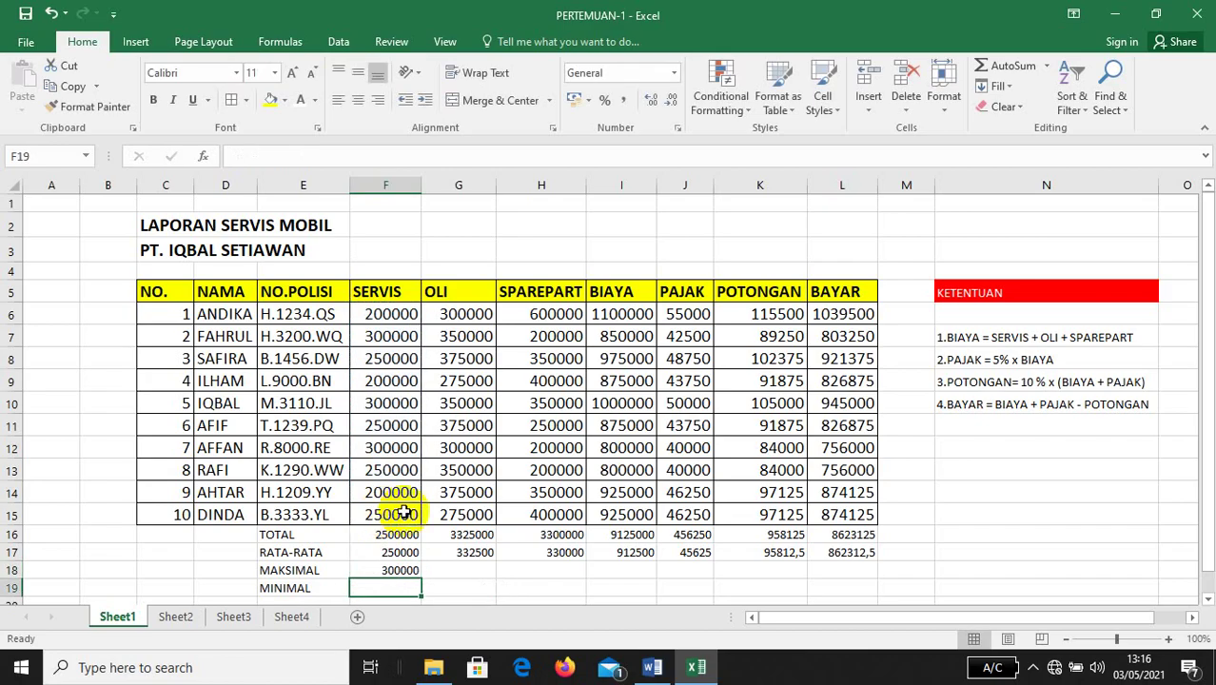
Fill the MAKSIMAL formula from F18 across the row to the BAYAR column in L18
scroll(1207, 522, "down", 1)
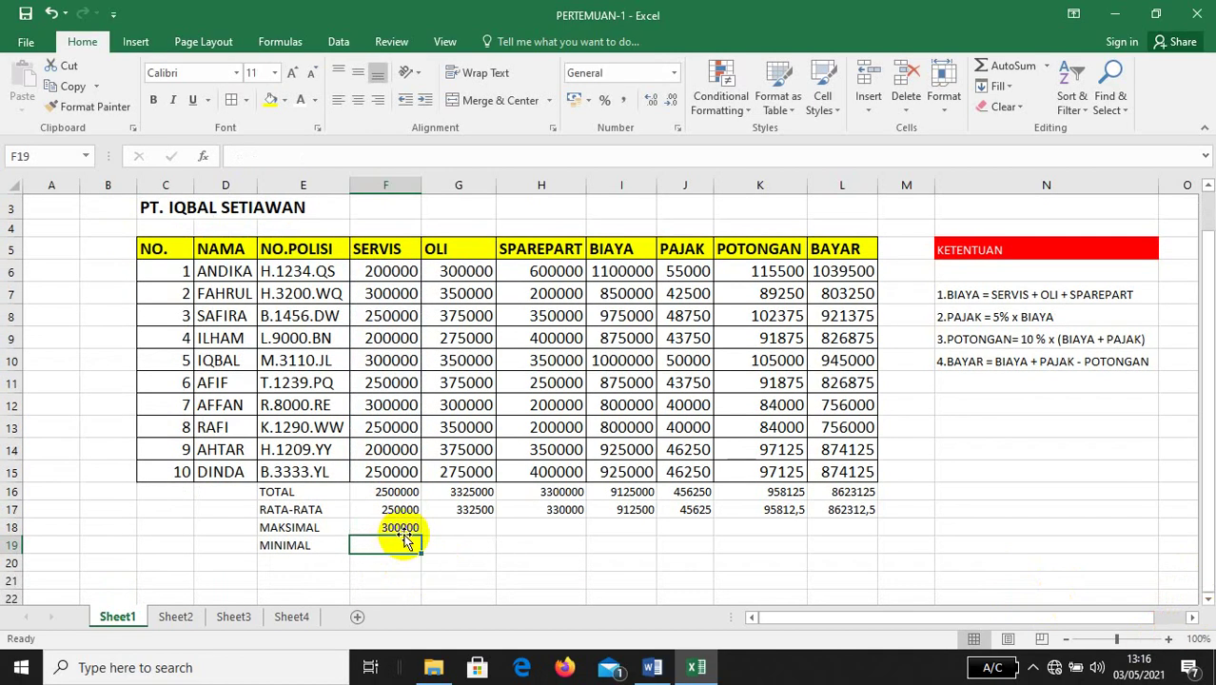
left_click(399, 528)
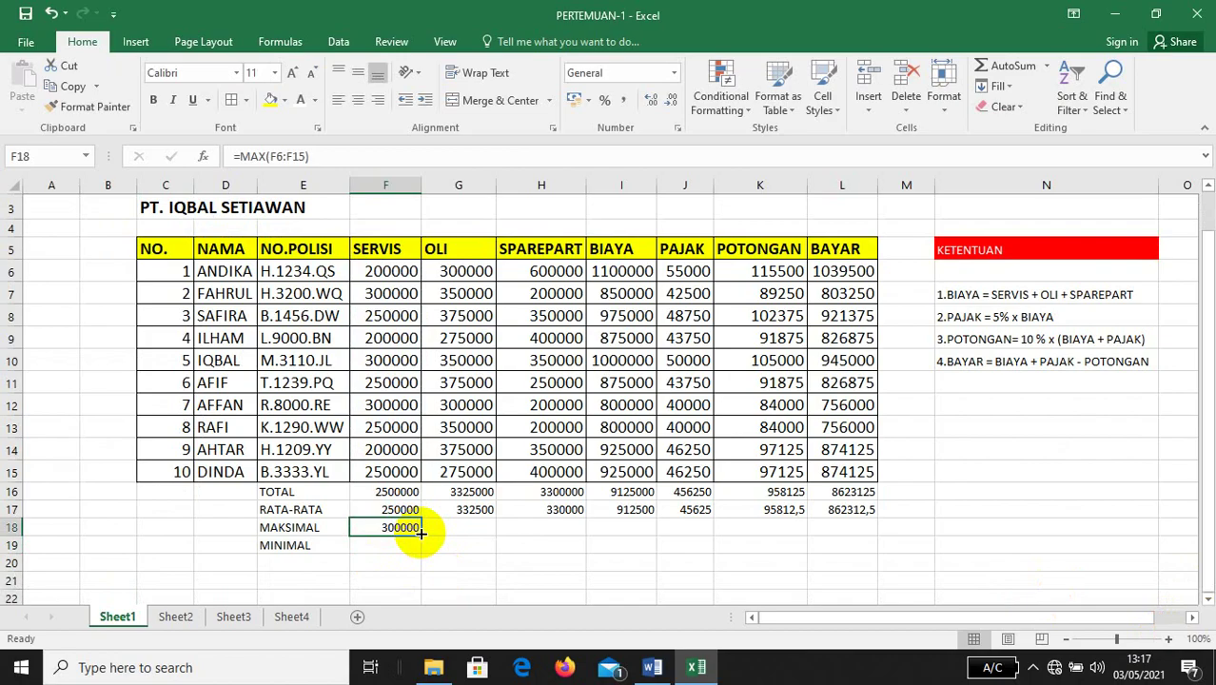
left_click_drag(420, 536, 850, 531)
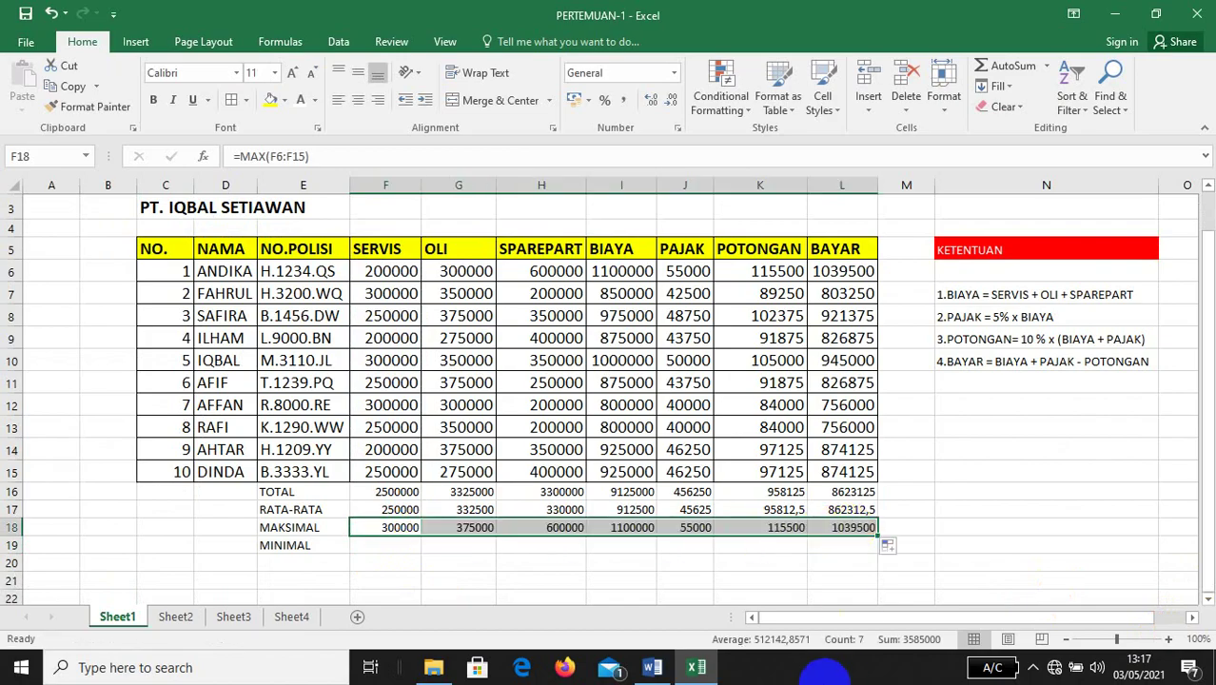
Calculate the lowest SERVIS value in the MINIMAL row, cell F19, with =MIN(F6:F15)
left_click(382, 545)
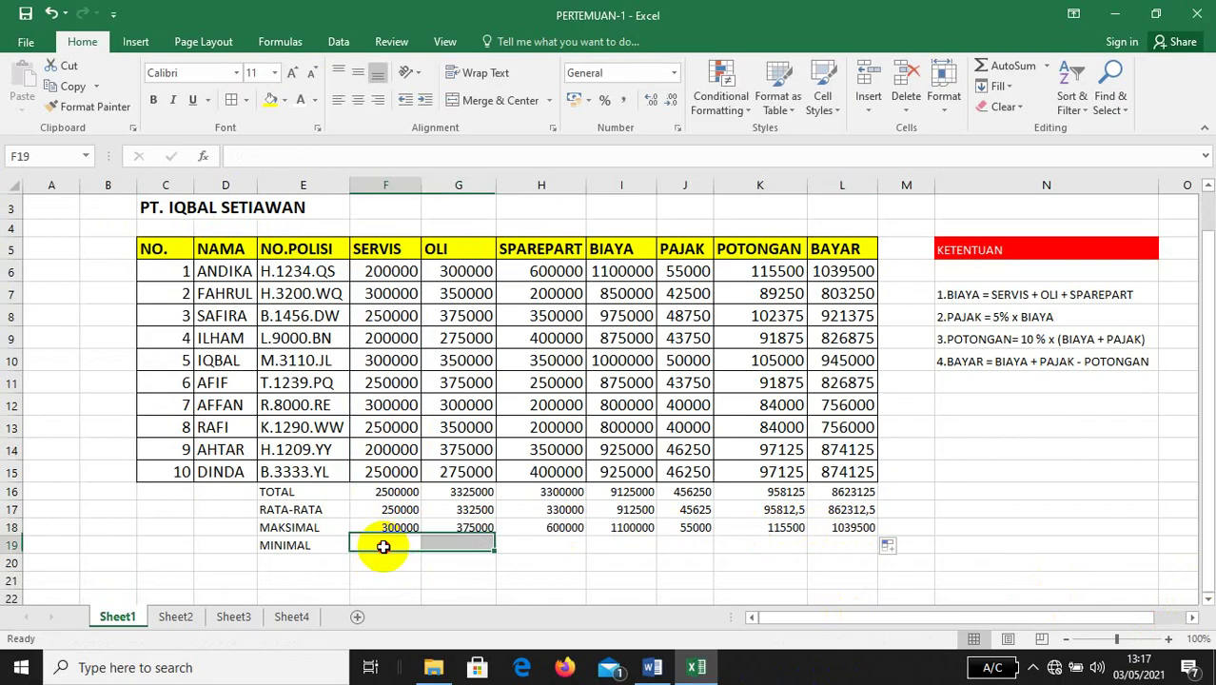
type("=")
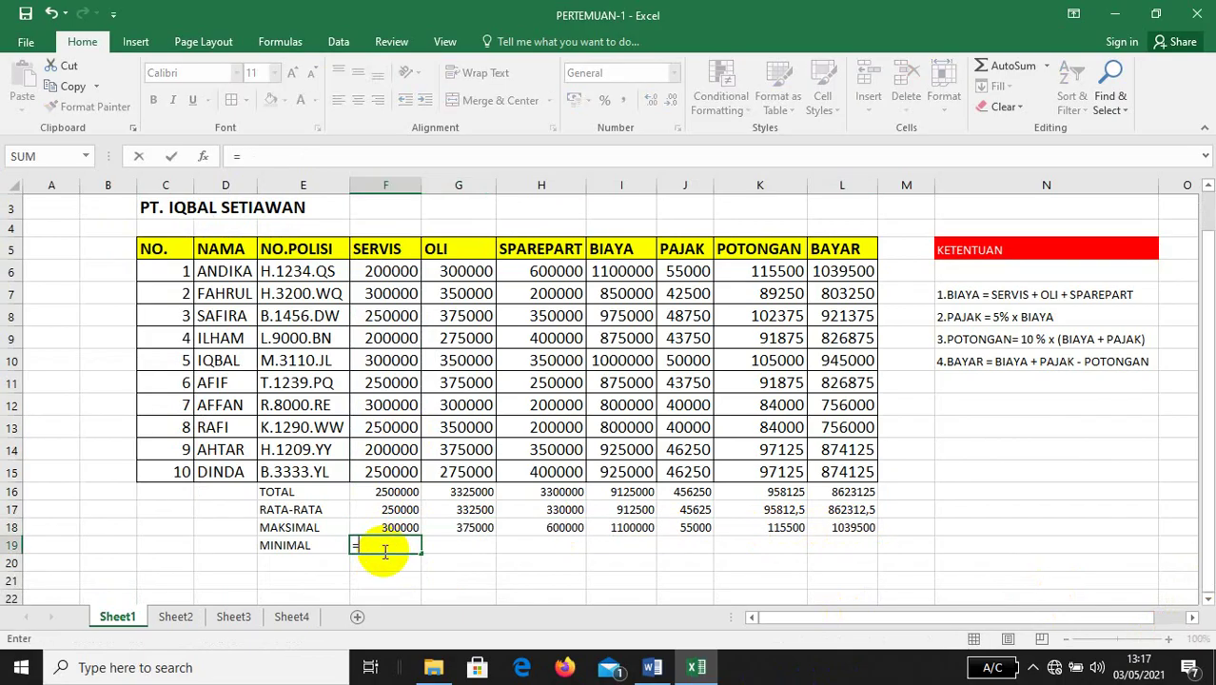
type("MIN")
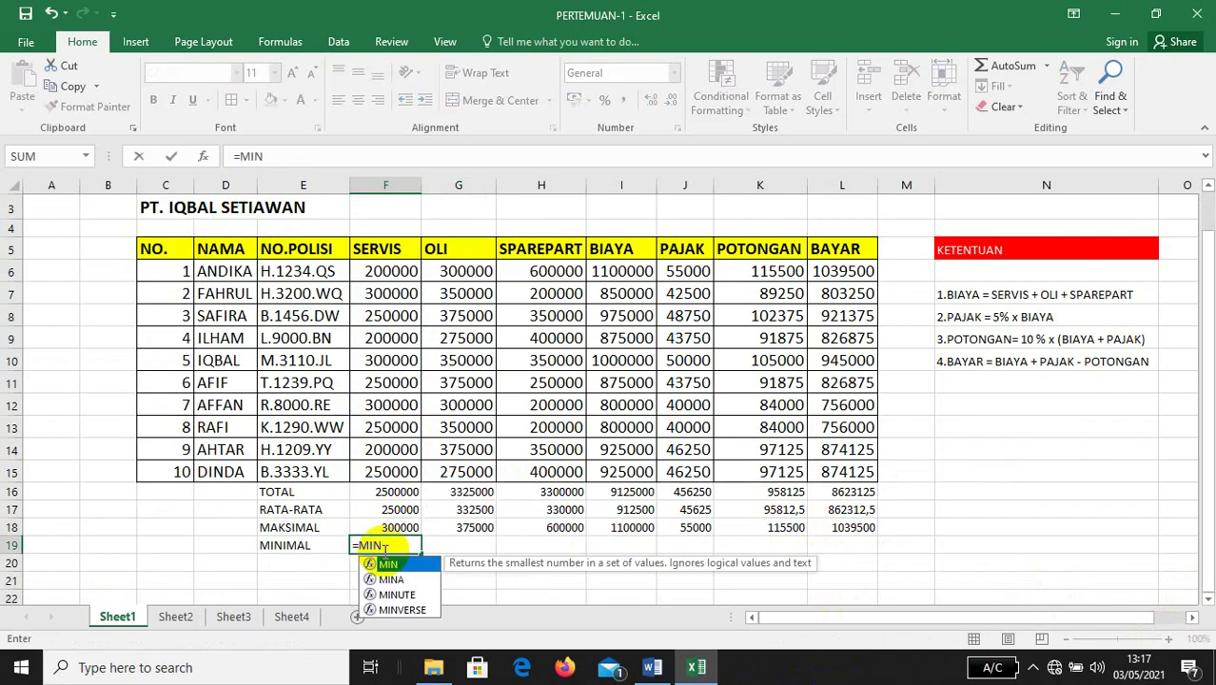
type("(")
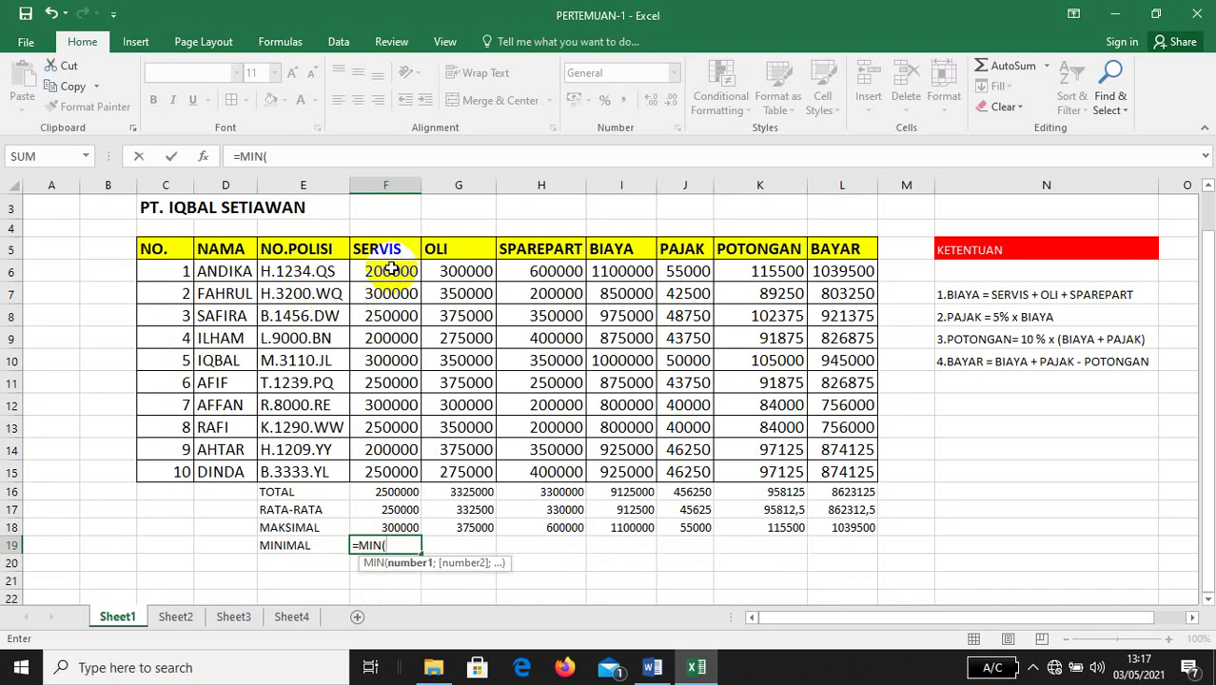
left_click(391, 270)
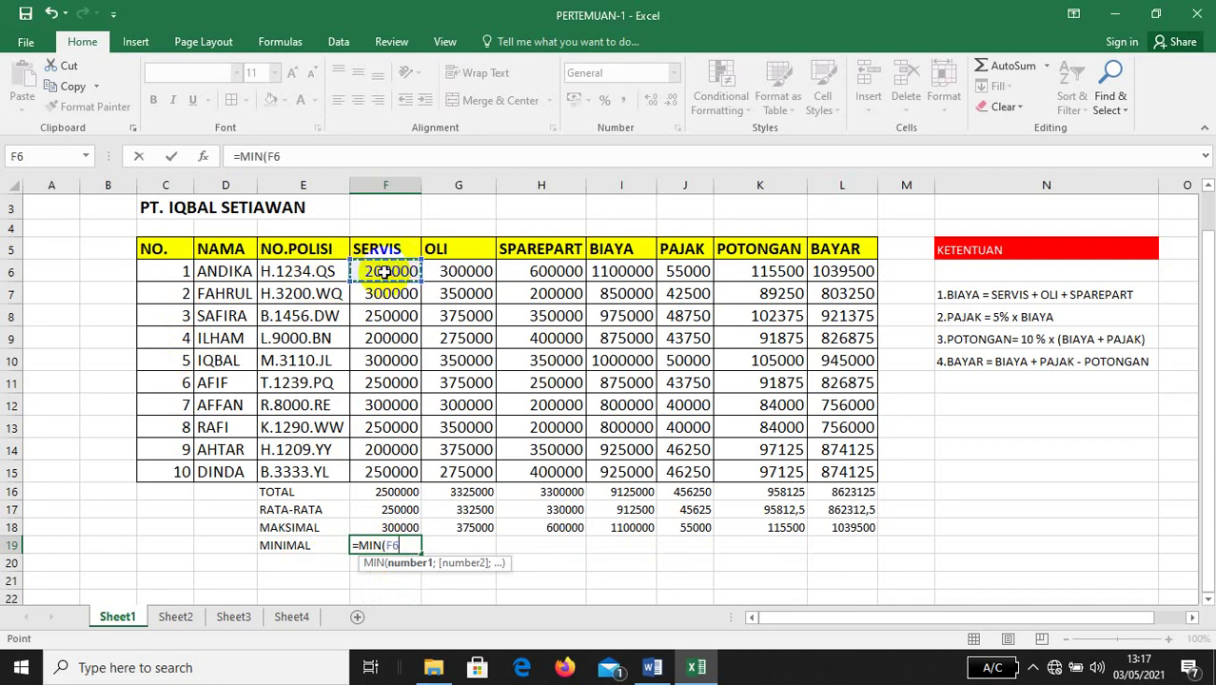
left_click_drag(386, 272, 394, 474)
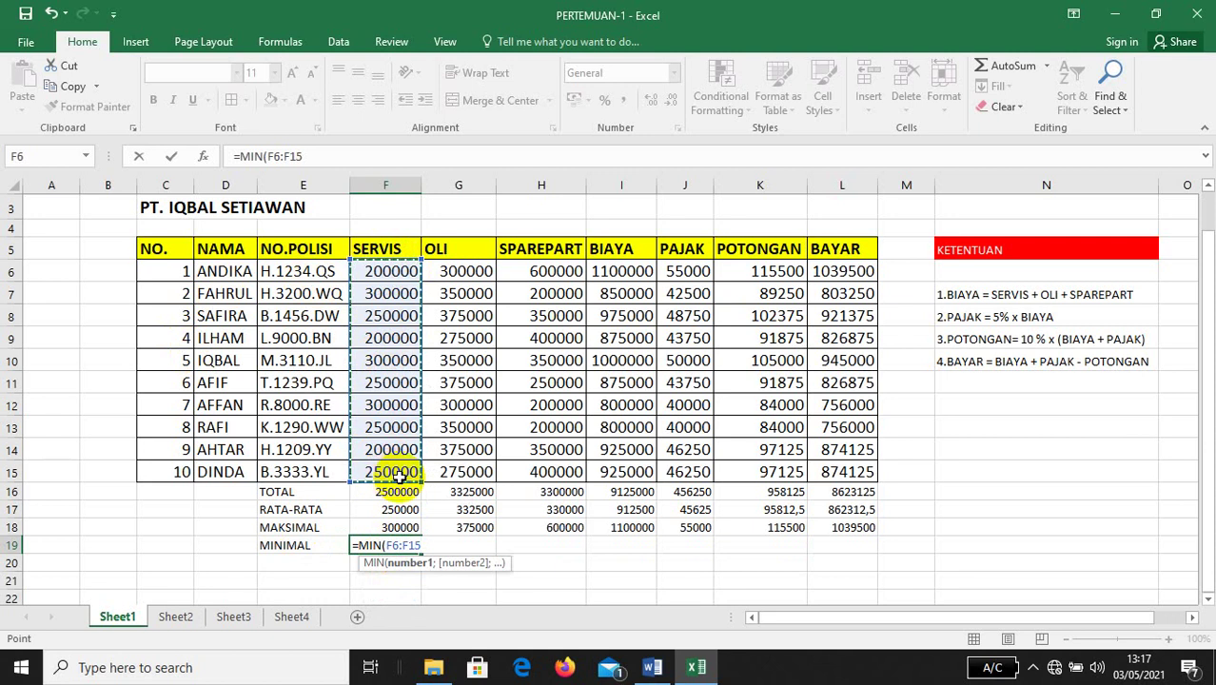
key("Return")
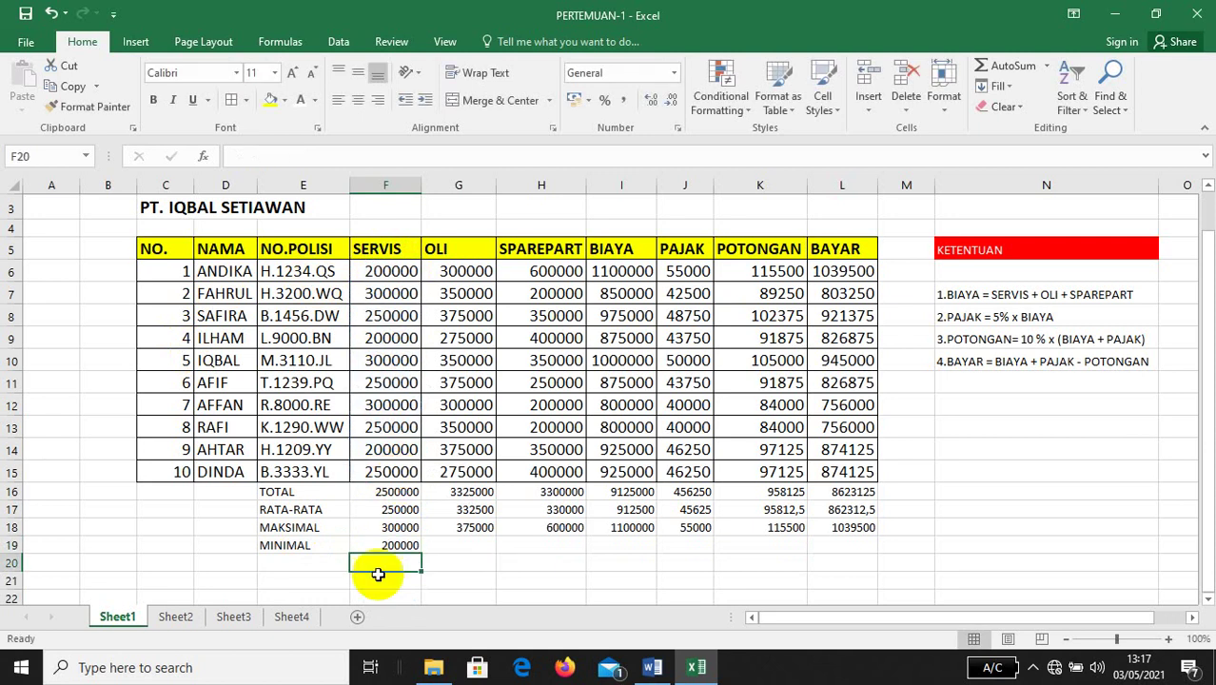
Fill the MINIMAL formula from F19 across the row to the BAYAR column in L19
left_click(390, 545)
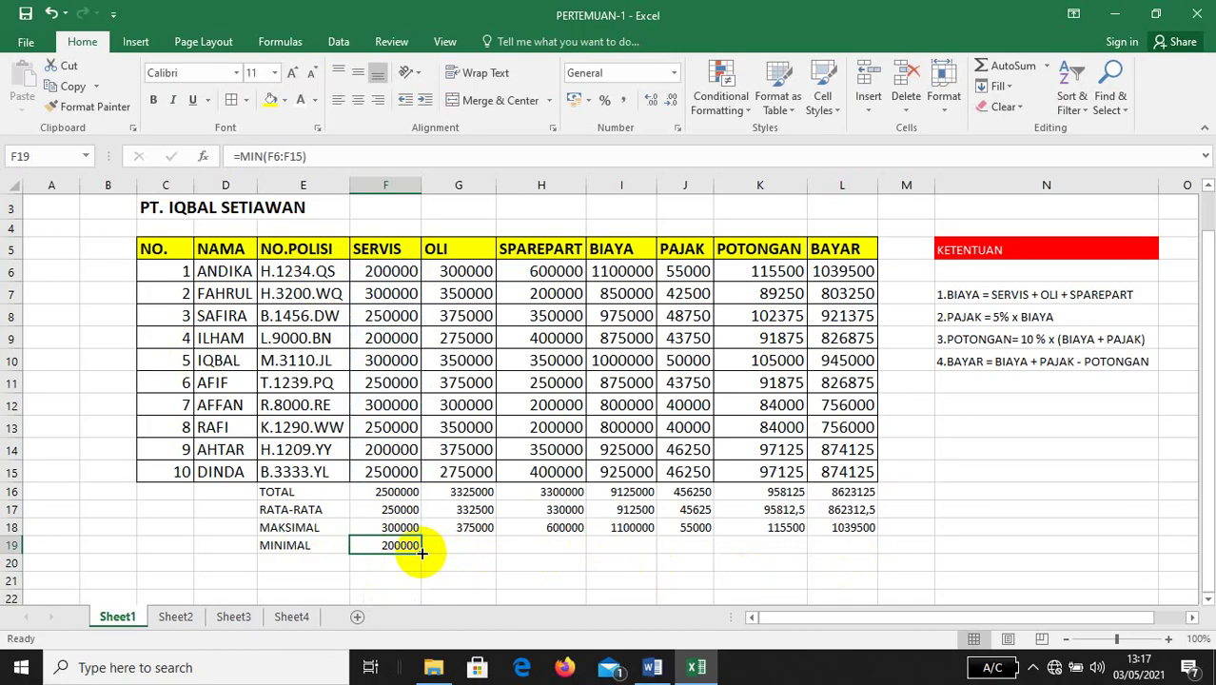
left_click_drag(422, 553, 868, 555)
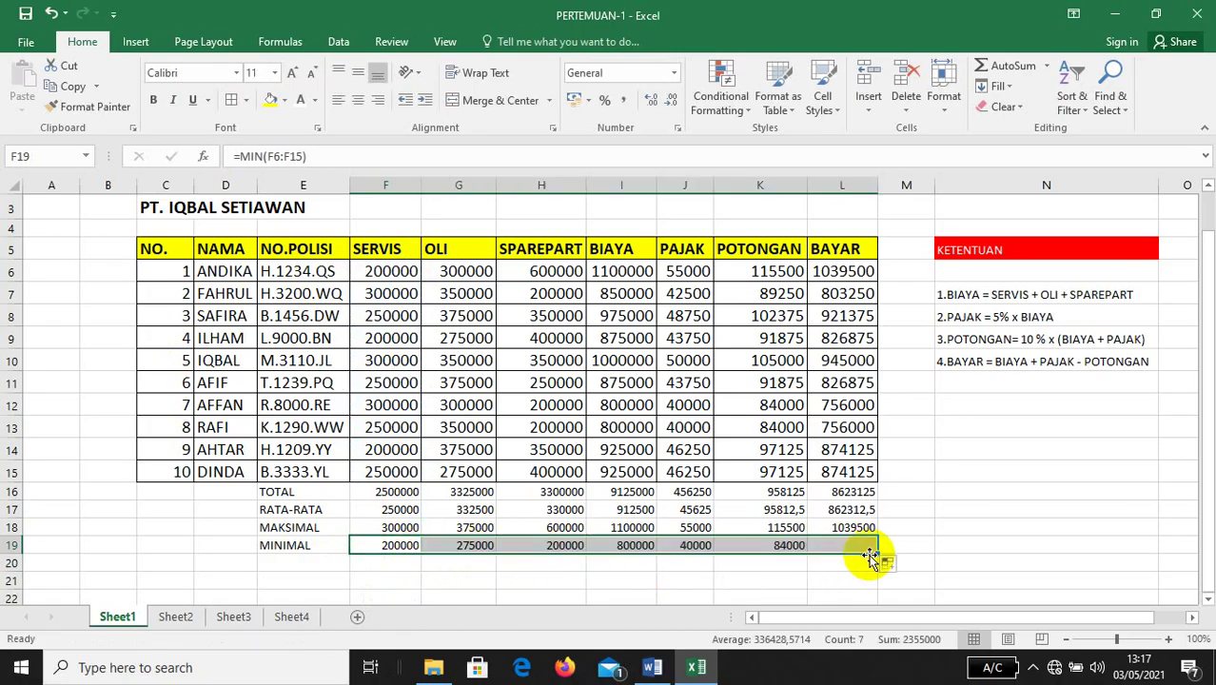
left_click(391, 581)
Apply All Borders to the summary block E16:L19, from the TOTAL label to the BAYAR minimum
left_click(274, 492)
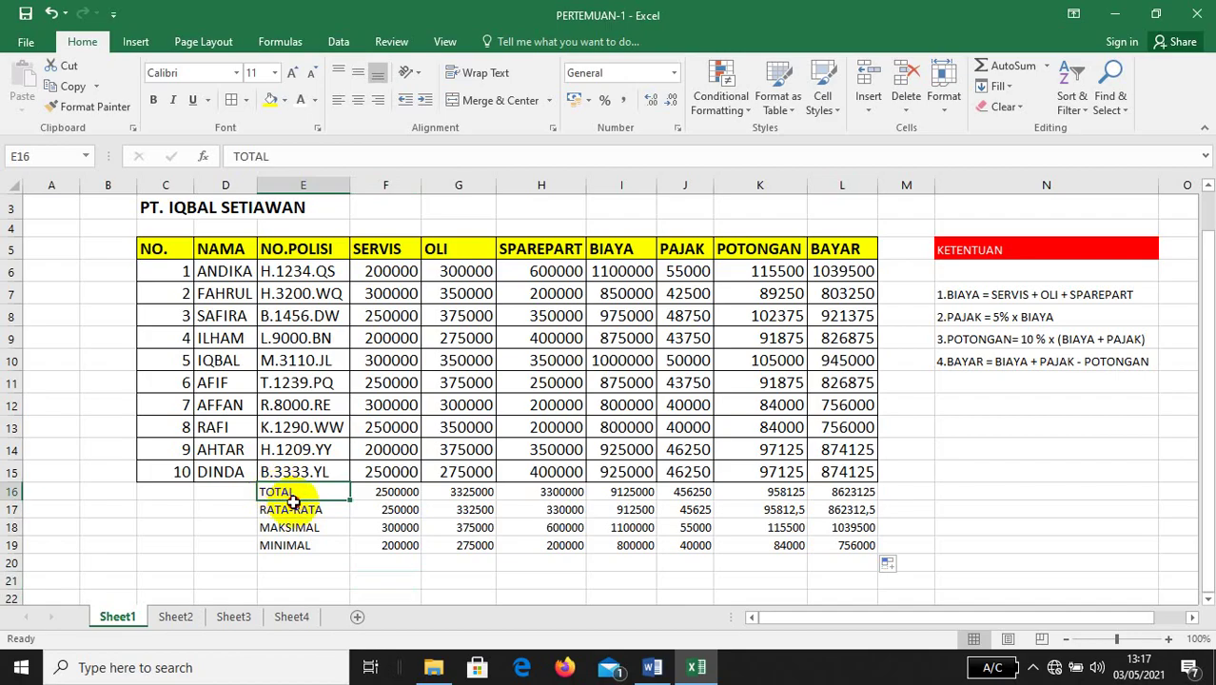
left_click_drag(293, 501, 834, 539)
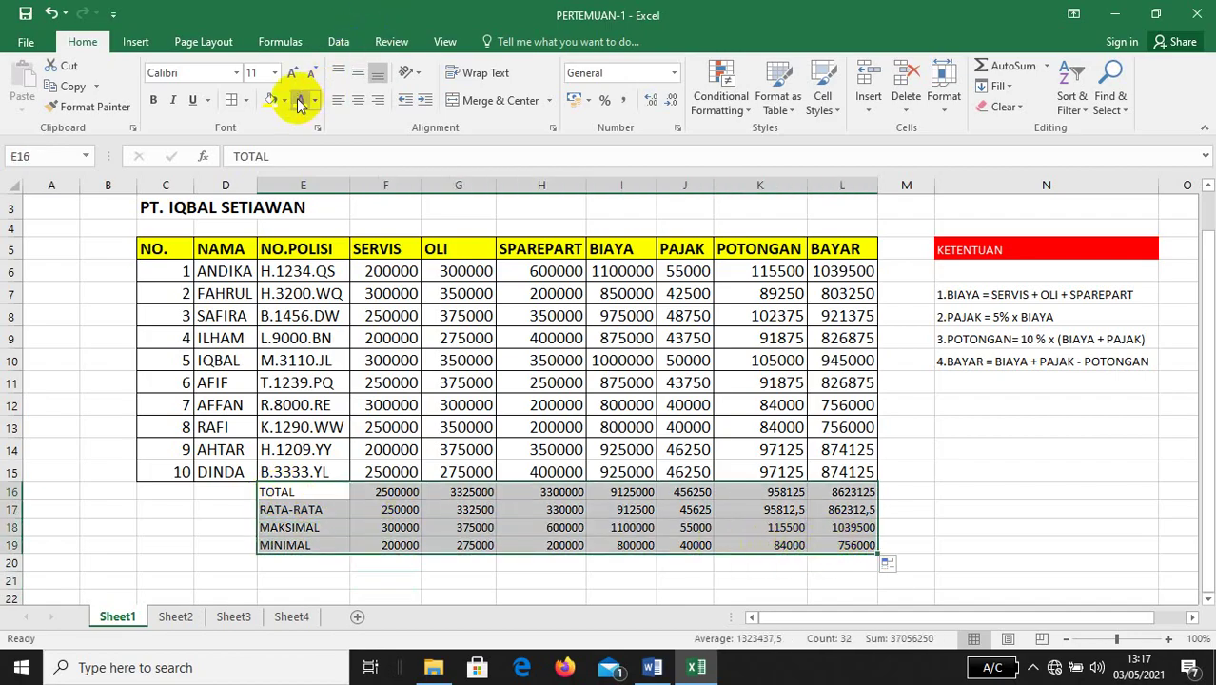
left_click(246, 101)
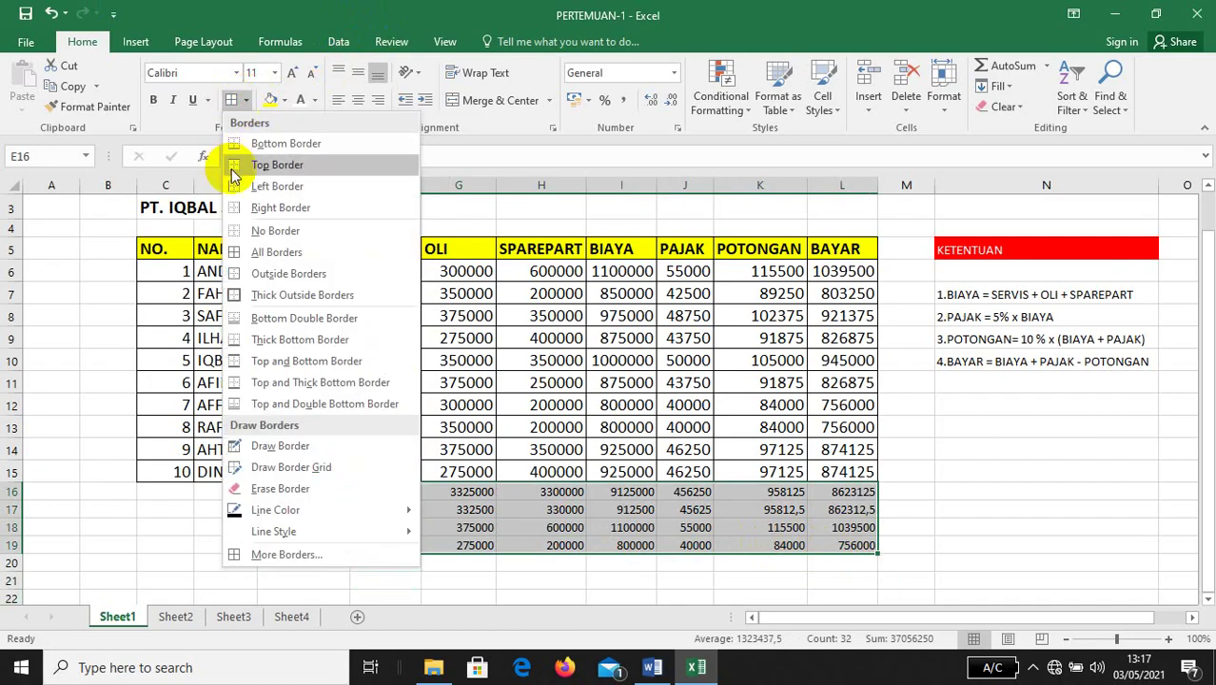
left_click(237, 253)
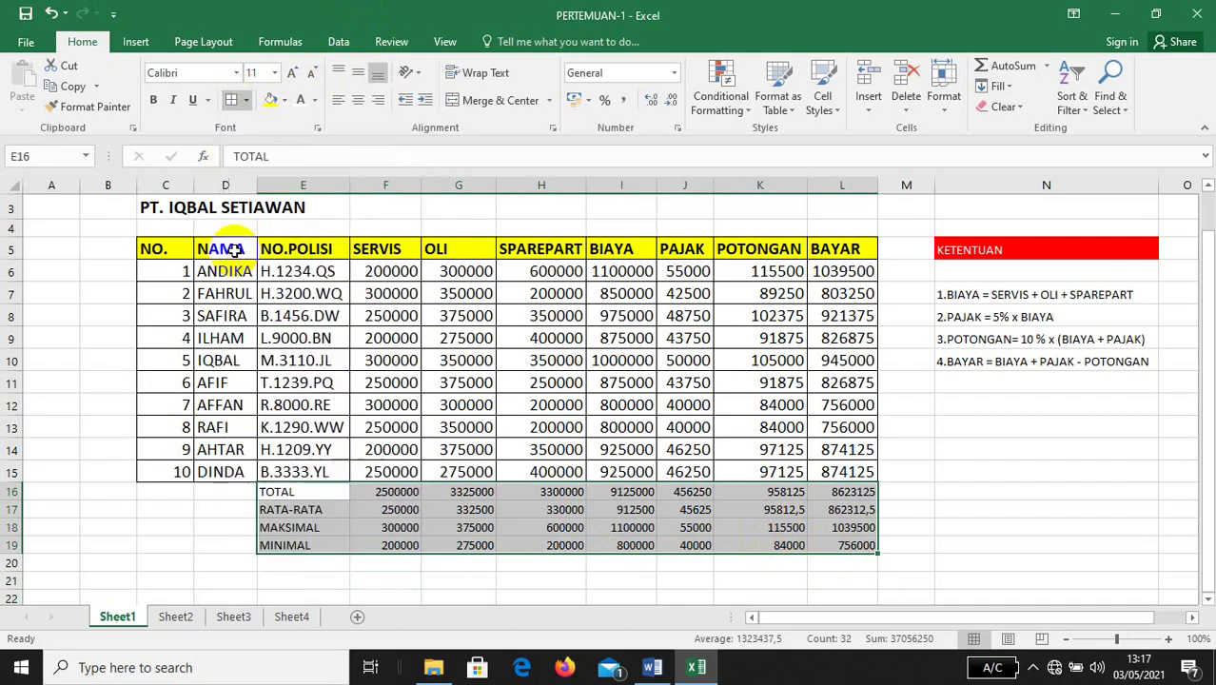
left_click(285, 510)
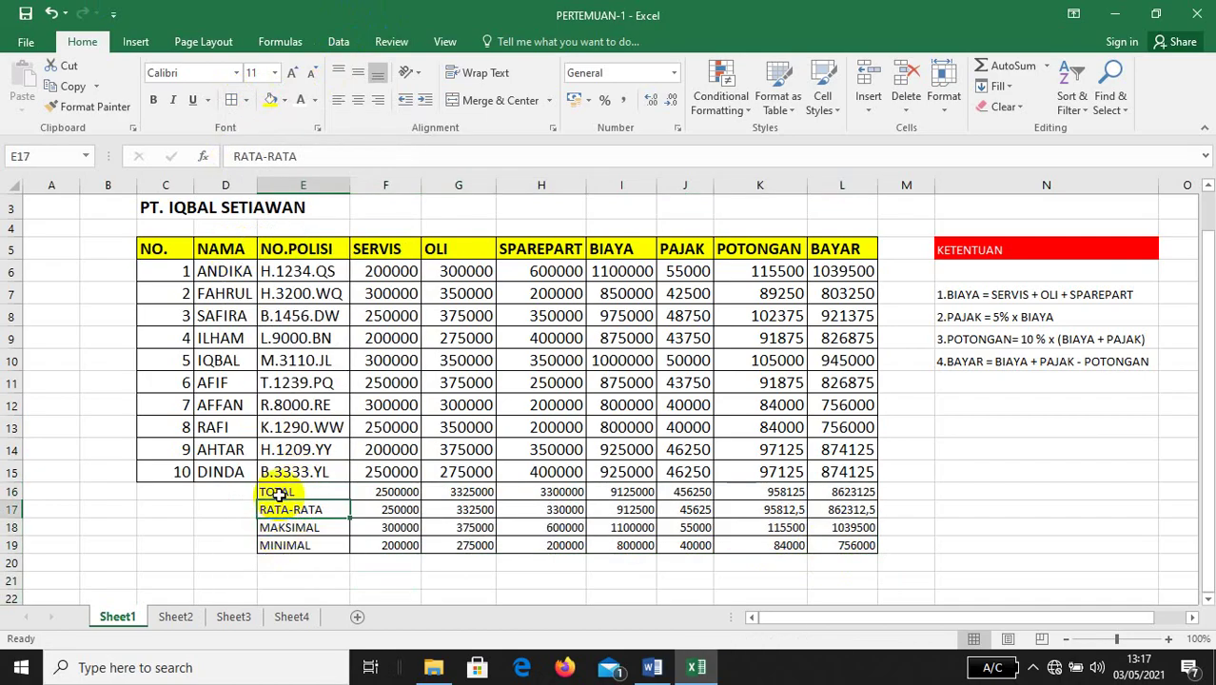
Set the font colour of the summary values in F16:L19 to red
left_click_drag(371, 493, 842, 544)
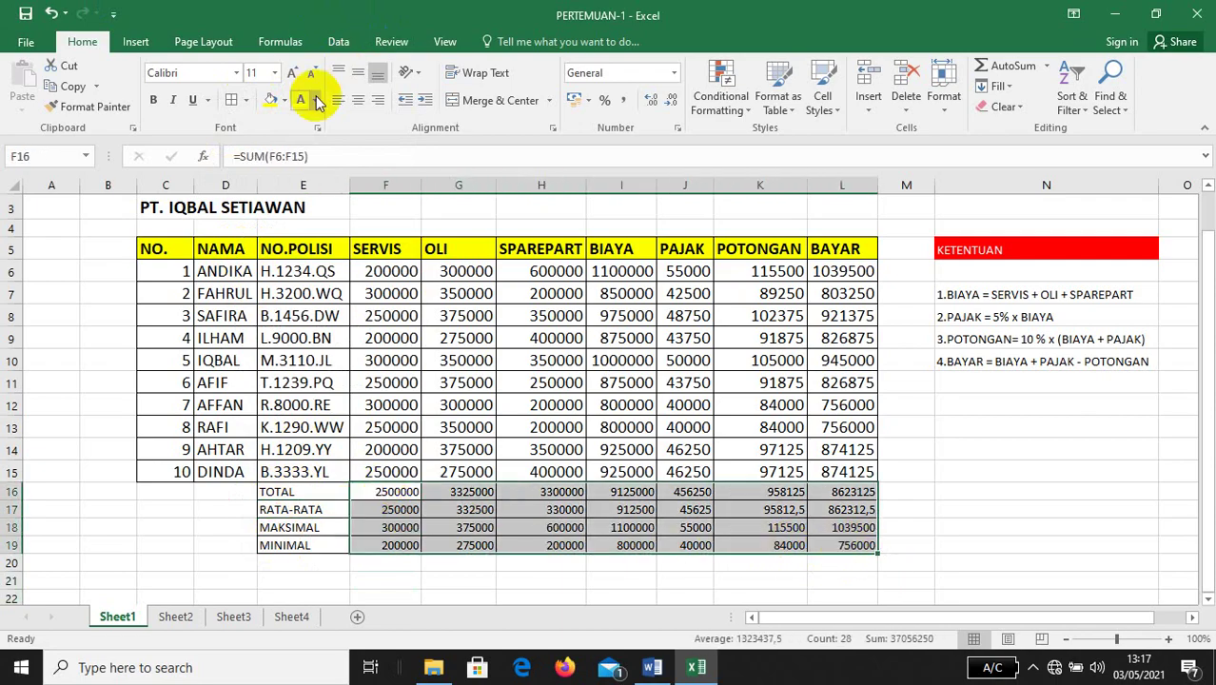
left_click(315, 100)
left_click(317, 259)
Fill the summary label cells E16:E19, from TOTAL to MINIMAL, with the standard orange colour
left_click_drag(278, 492, 284, 545)
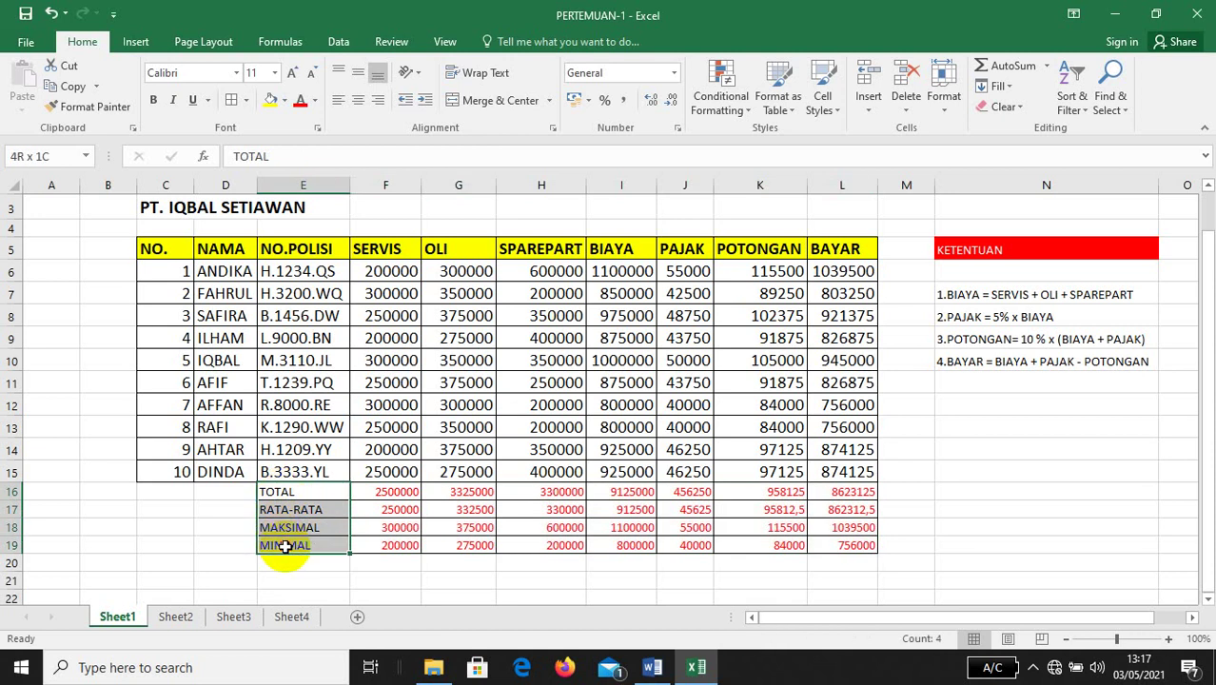
left_click(286, 100)
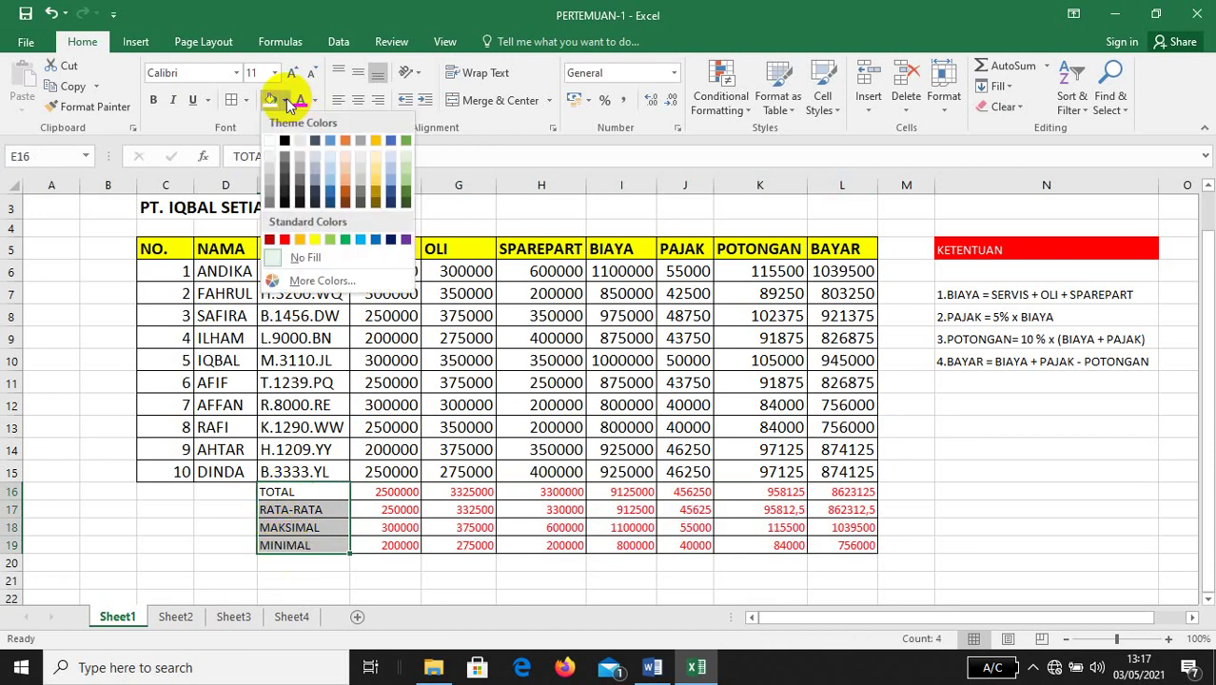
left_click(301, 241)
left_click(961, 447)
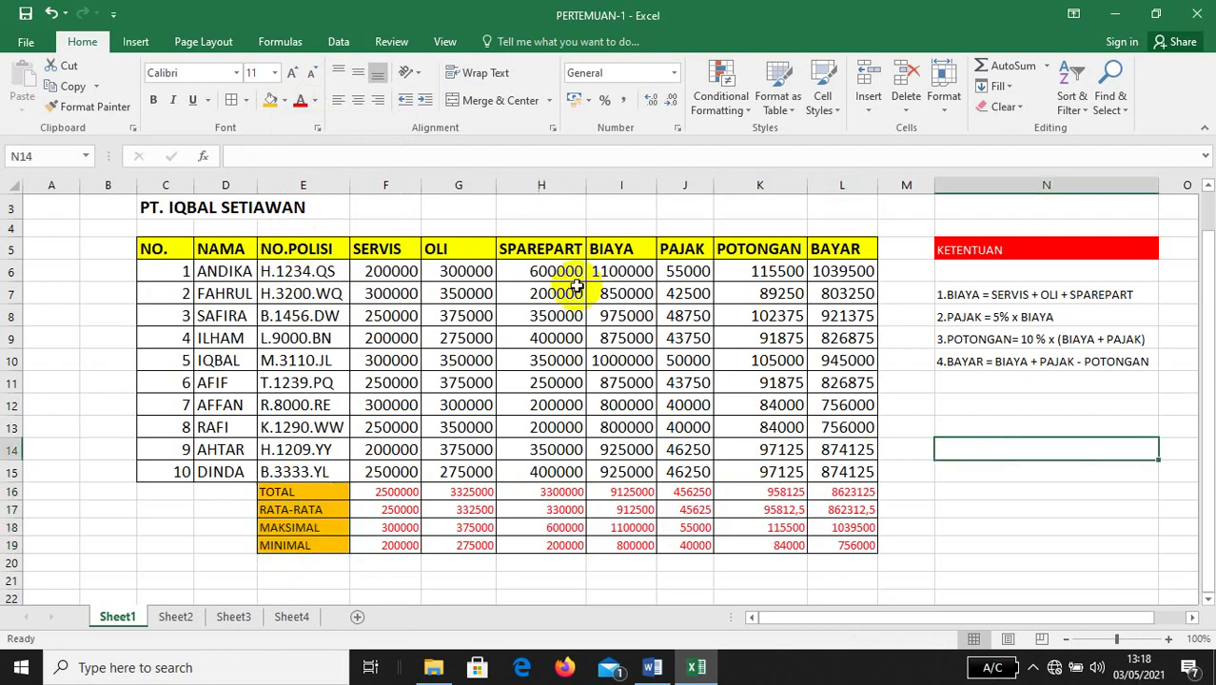
scroll(533, 324, "up", 1)
scroll(541, 337, "down", 2)
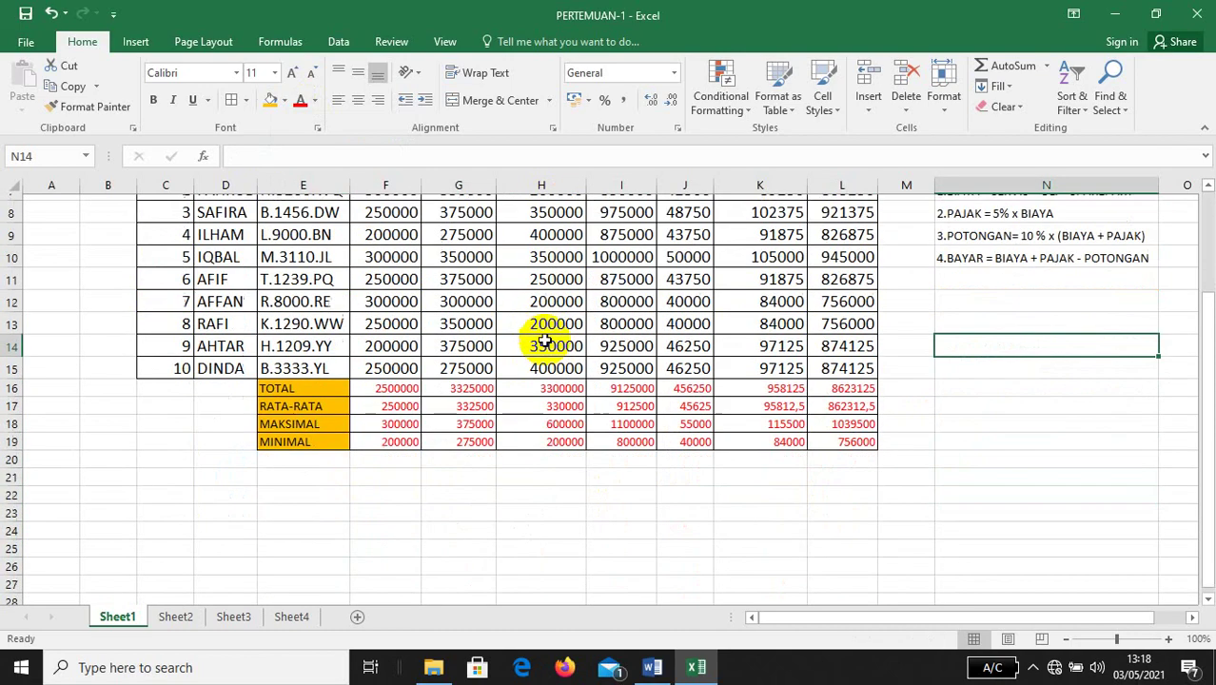
scroll(543, 340, "up", 2)
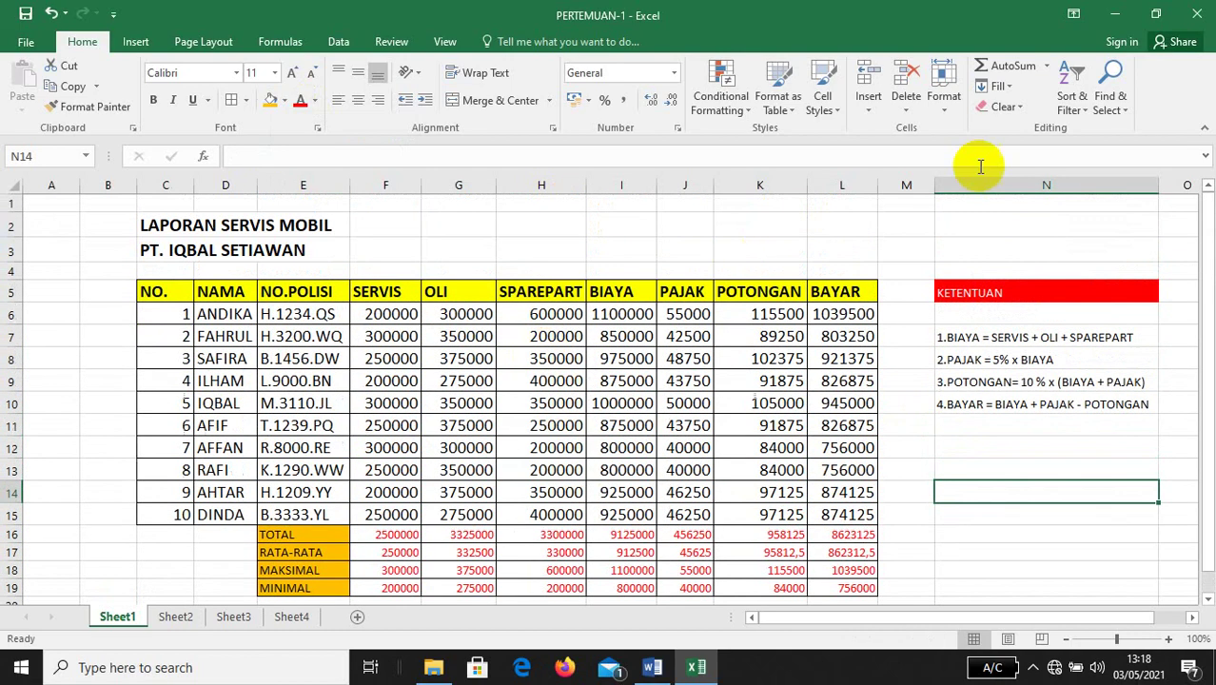
Open Notepad, widen its window and place it over the columns from PAJAK to KETENTUAN
left_click(191, 667)
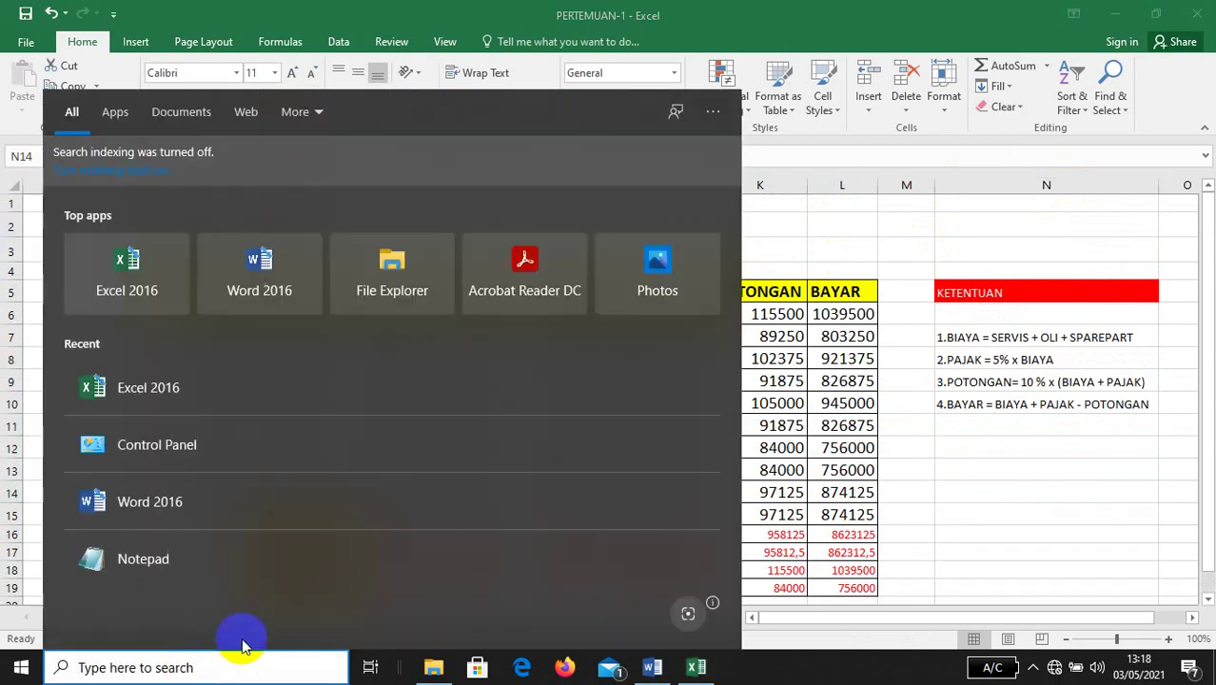
type("NOTEPA")
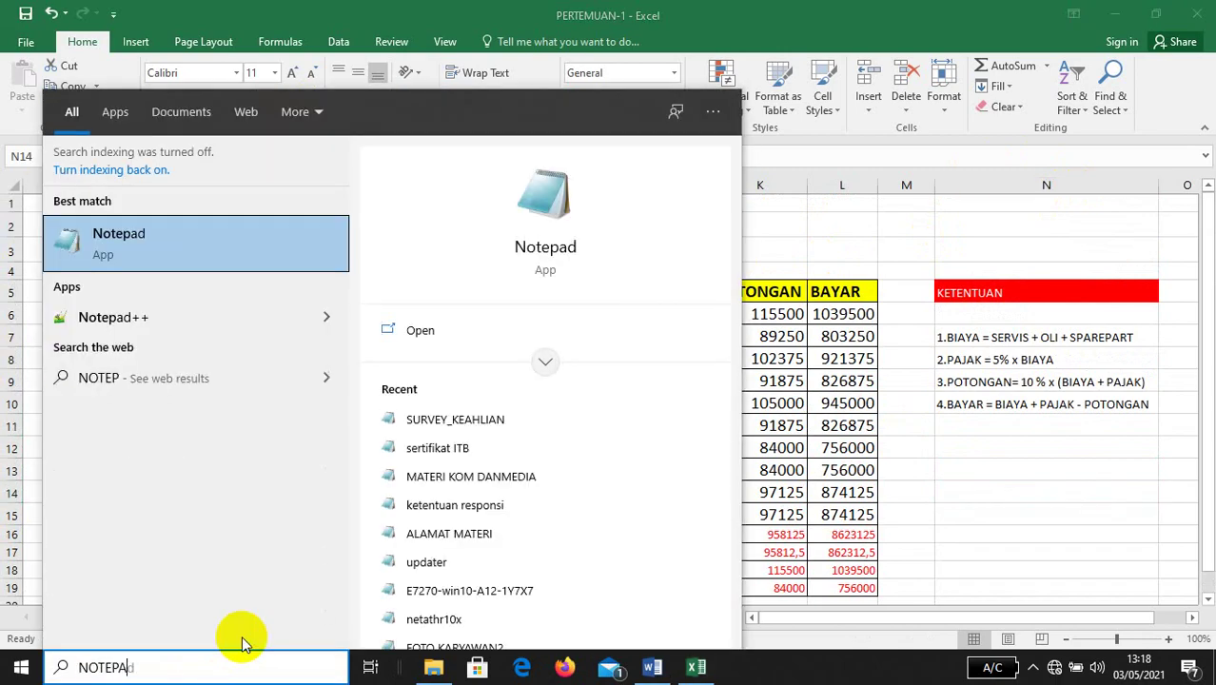
type("D")
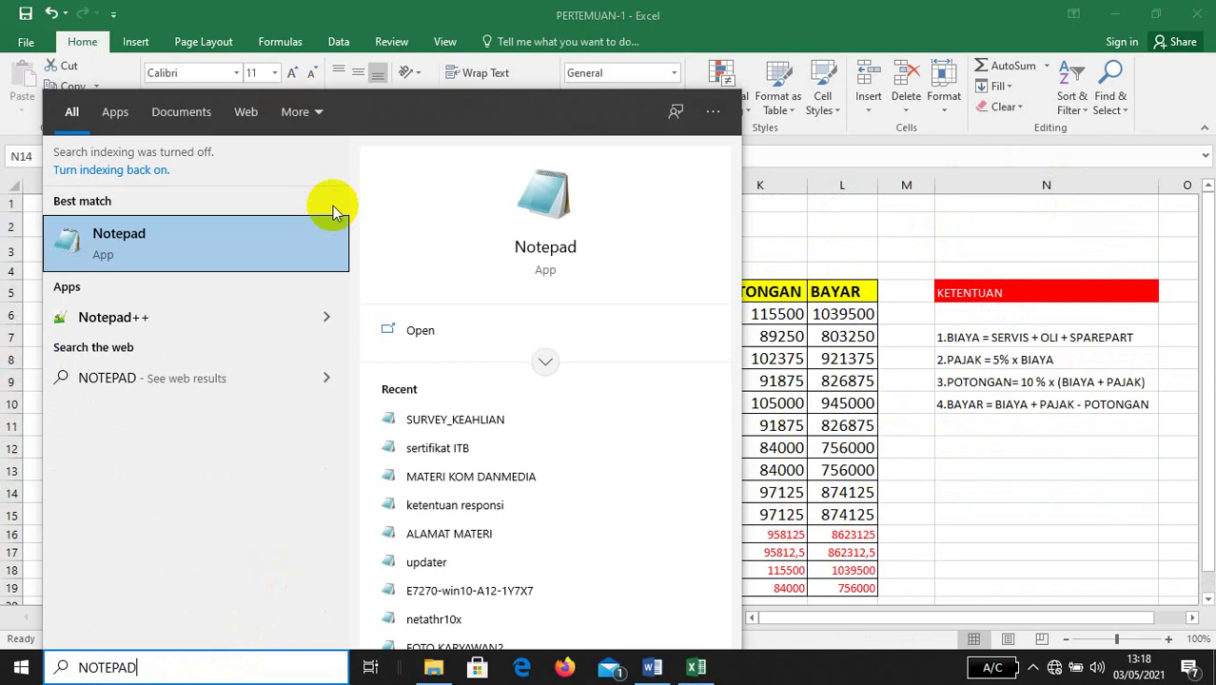
left_click(217, 241)
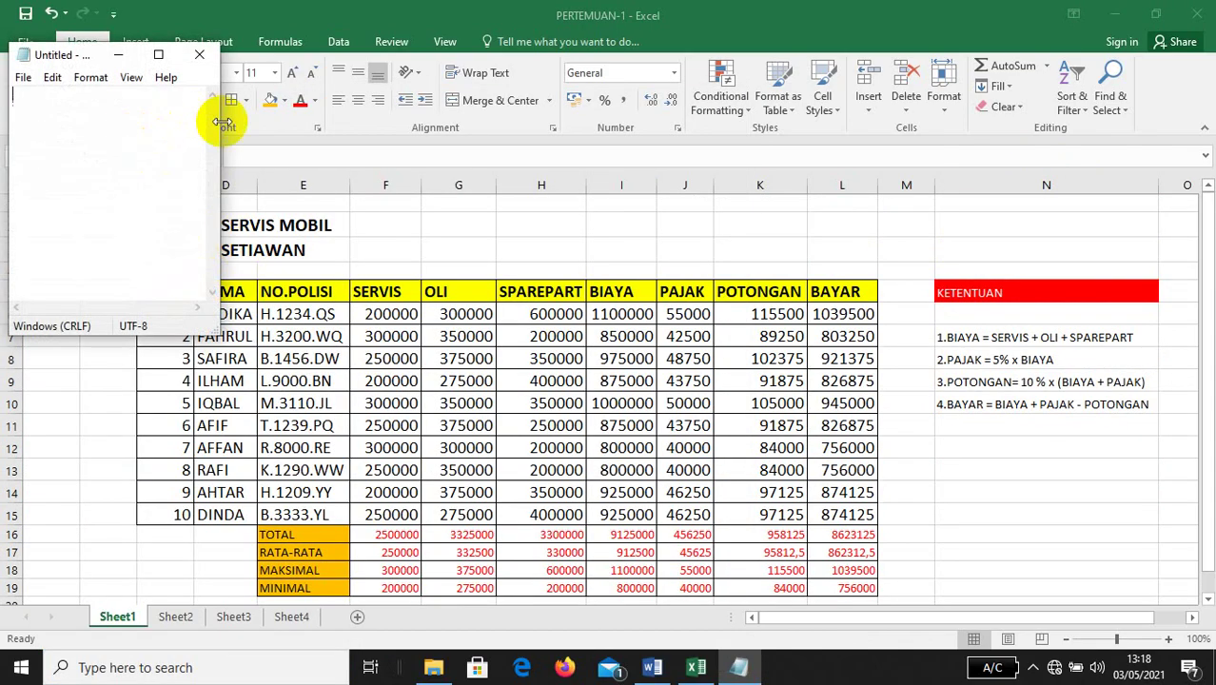
left_click_drag(214, 114, 514, 155)
left_click_drag(188, 60, 861, 217)
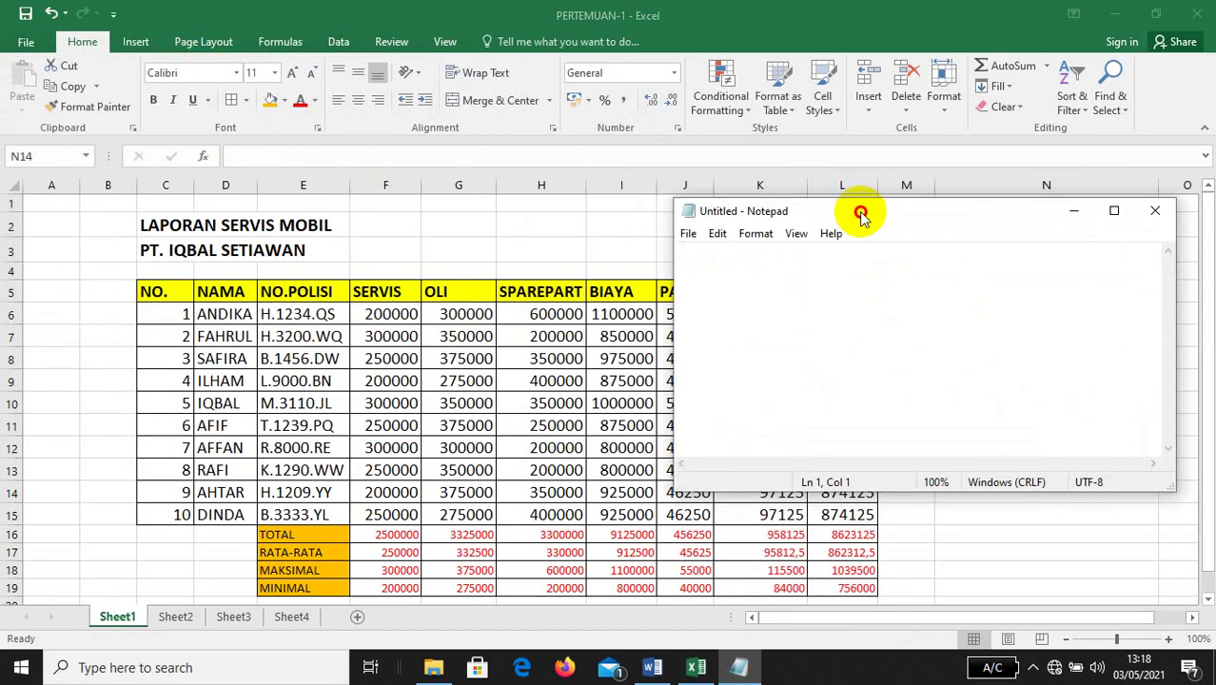
Set the Notepad font size to 18, keeping Consolas Regular
left_click(756, 233)
left_click(769, 274)
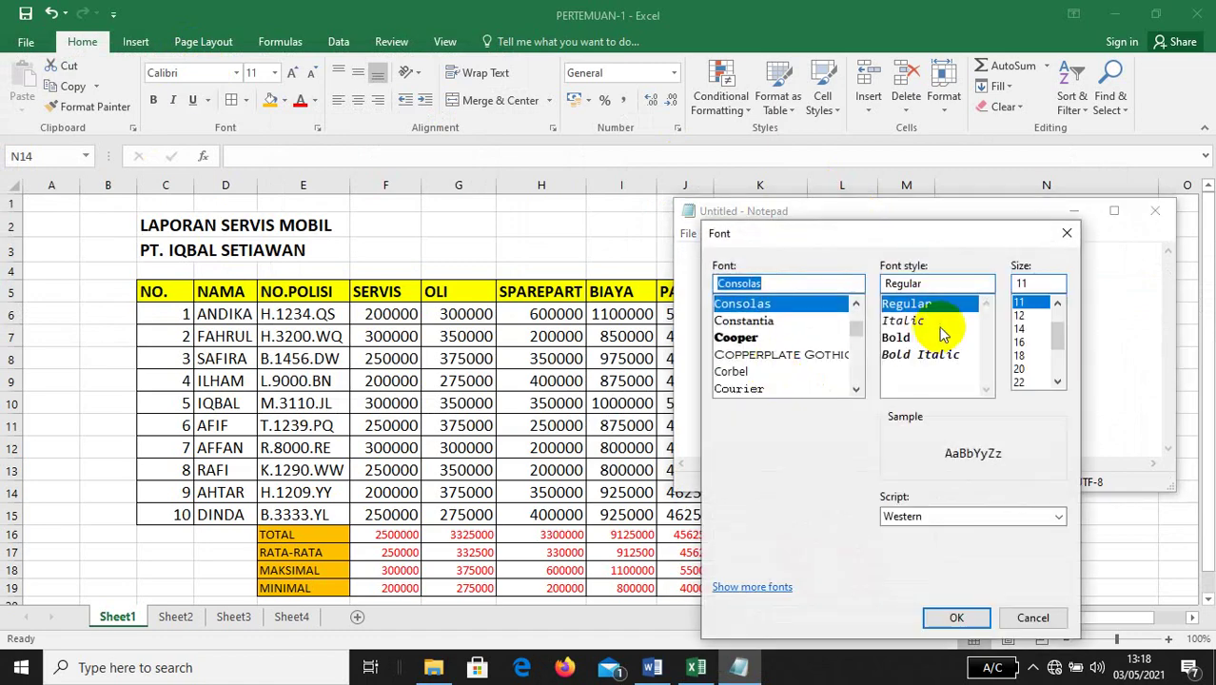
left_click(1019, 355)
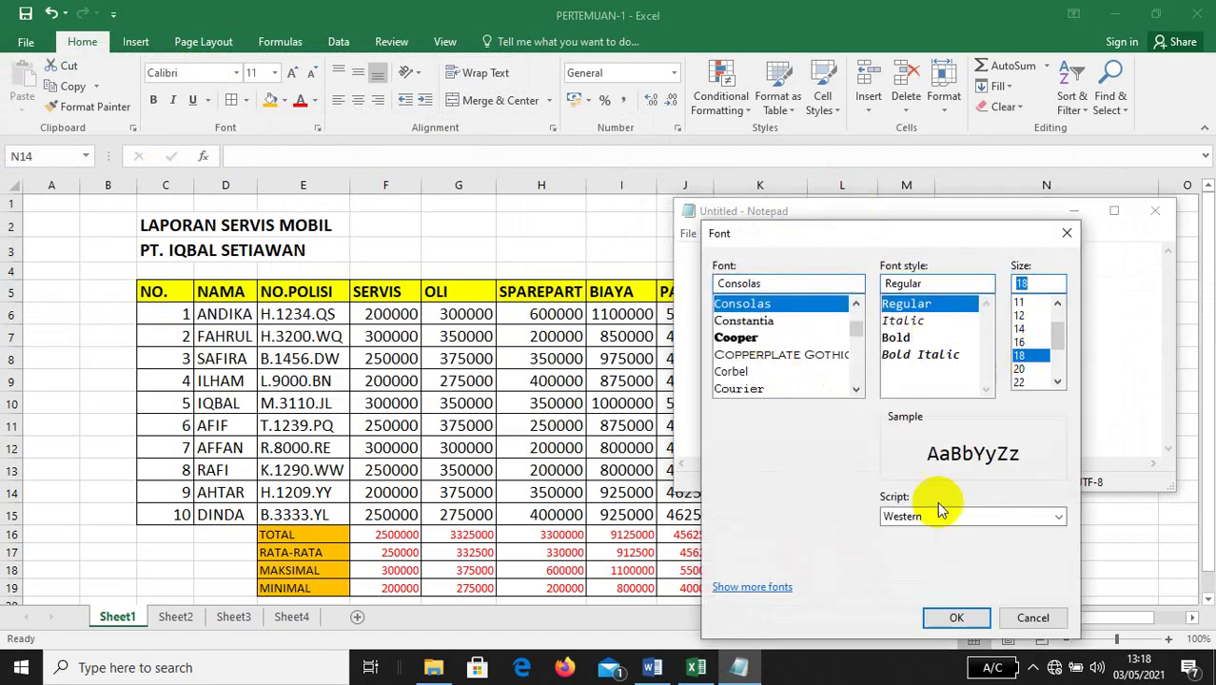
left_click(956, 618)
Write the note lines "SUM = MENTOTAL/MENJUMLAH" and "AVERAGE = MENCARI NILAI RATA-RATA"
type("SUM")
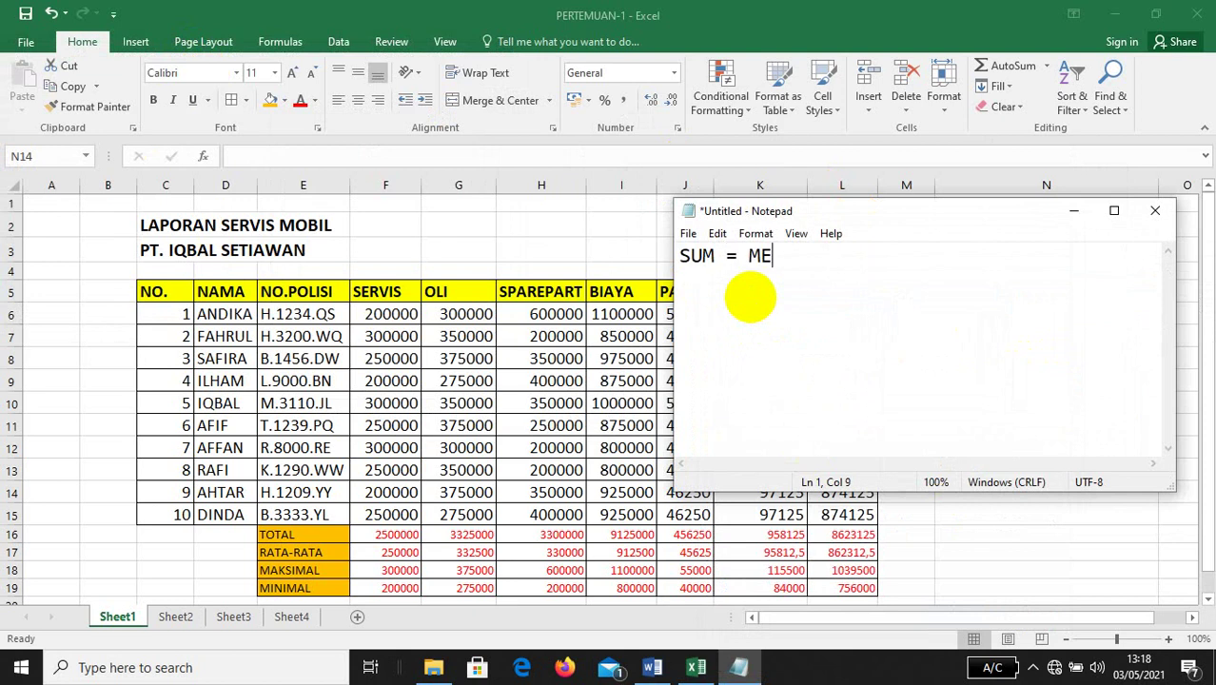
type("= MENTOTAL")
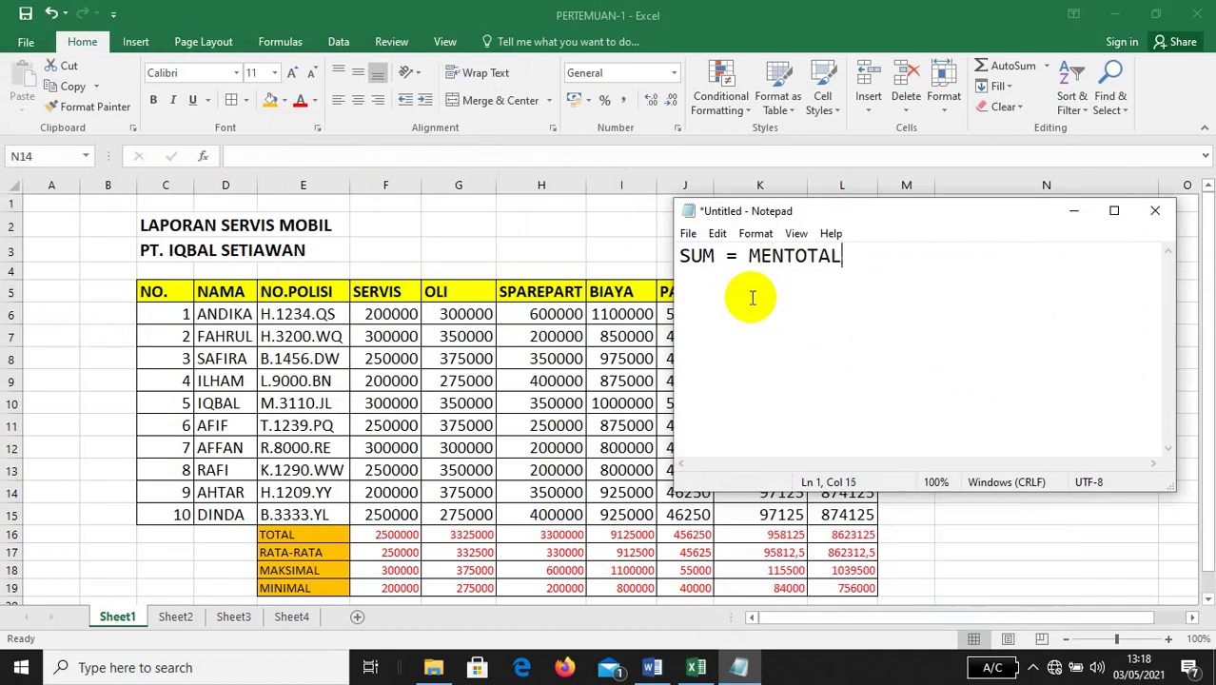
type("/MENJUMLAH A")
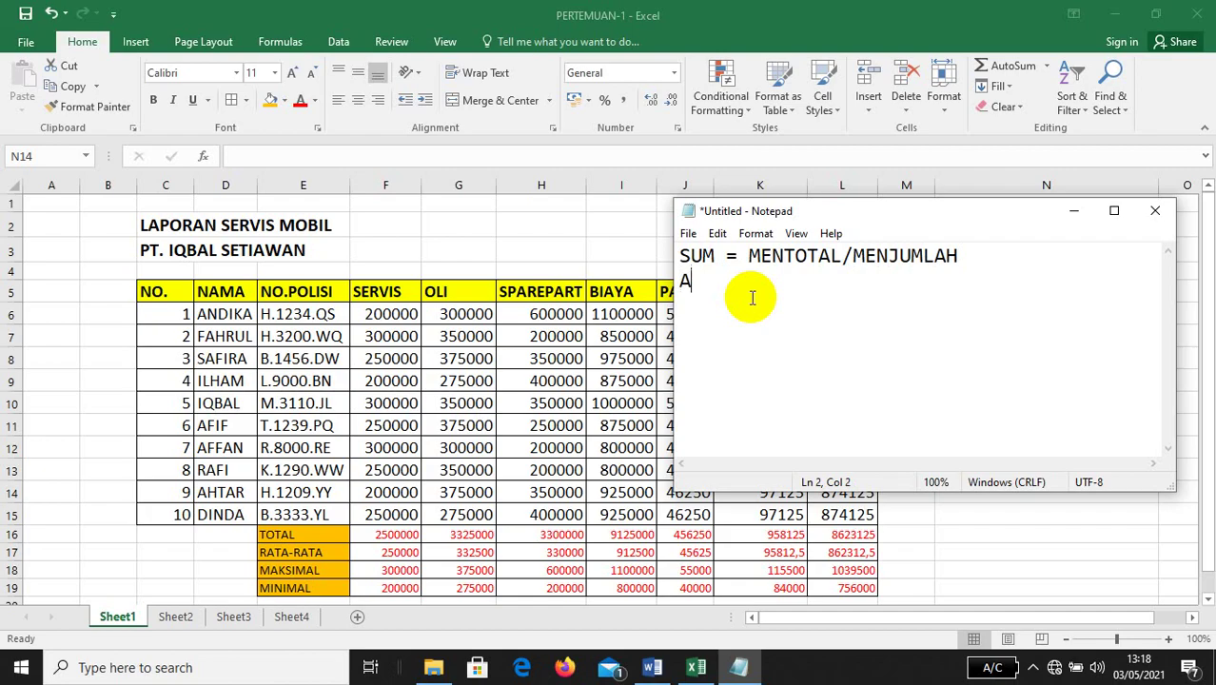
type("VERAGE =")
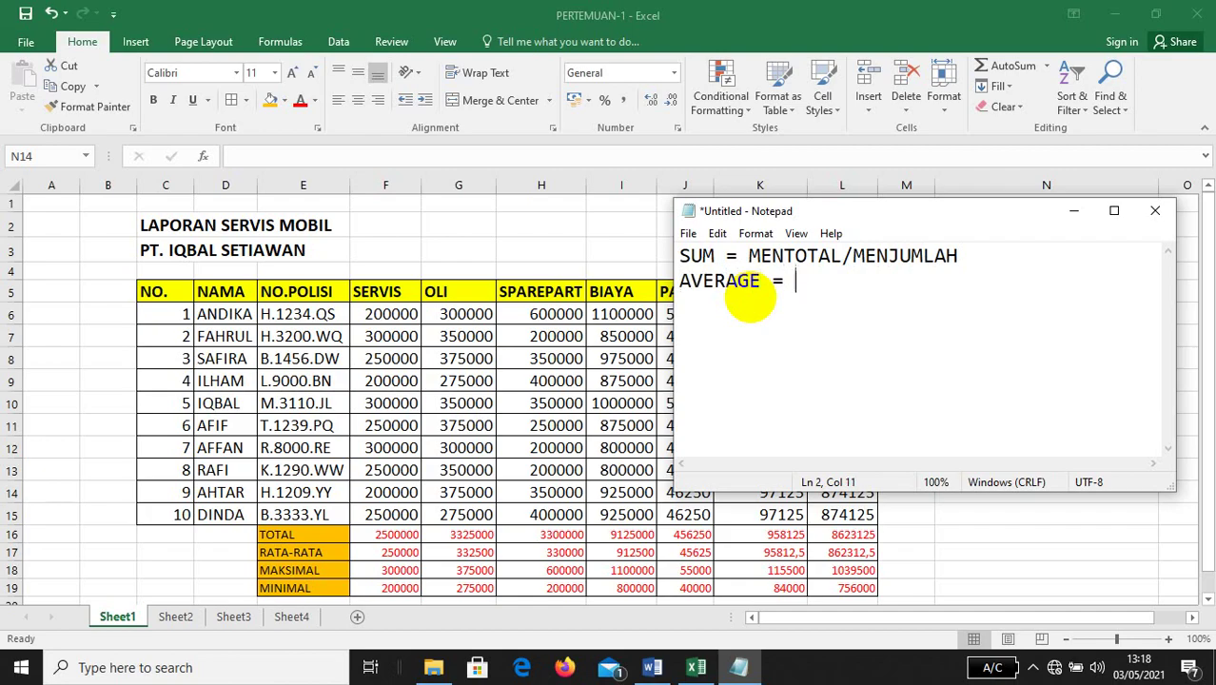
type(" MENCARI")
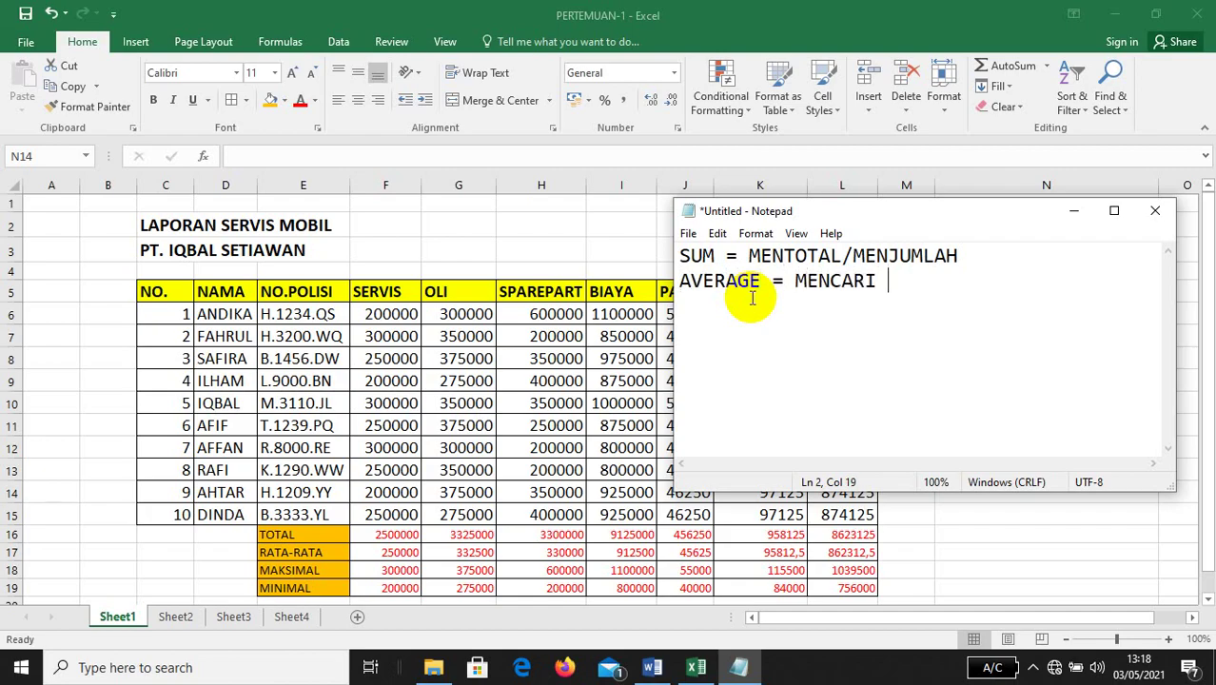
type(" NILAI RATA-")
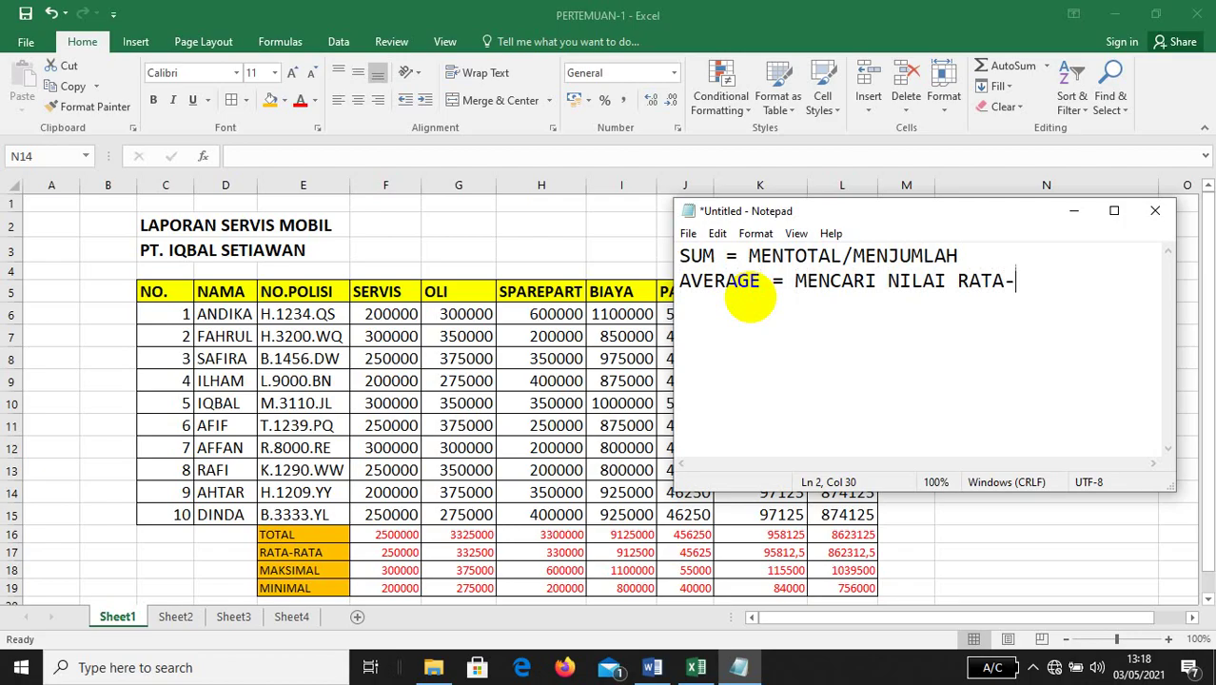
type("RATA ")
Add the note lines "MIN = MENCARI NILAI TERKECIL" and "MAX = MENCARI NILAI TERBESAR", and shift the Notepad window slightly higher
type("MIN")
type(" = MENCARI NILAI")
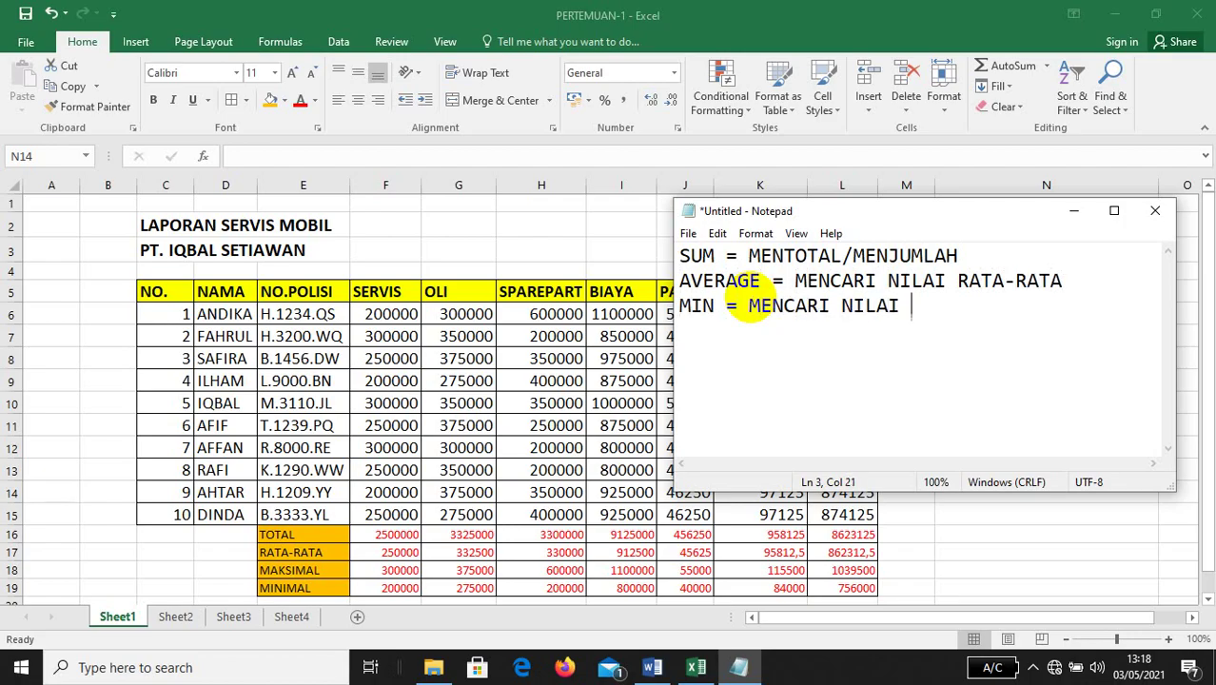
type(" TERKECIL MAX")
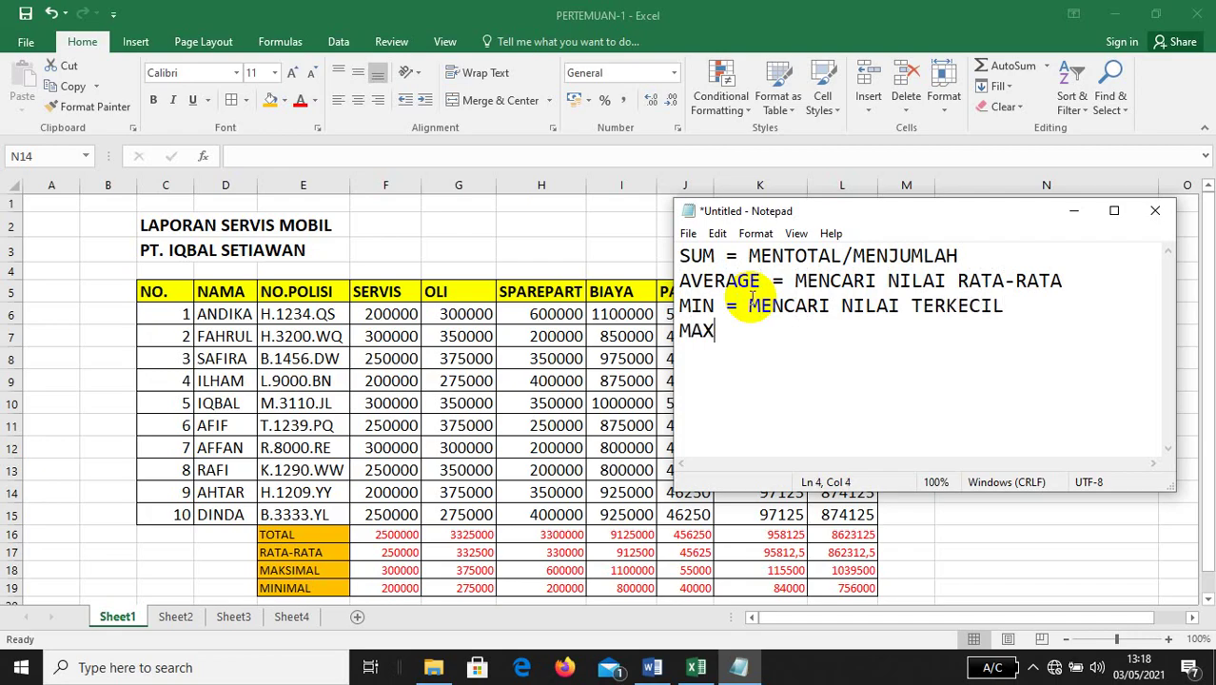
type(" = MENCA")
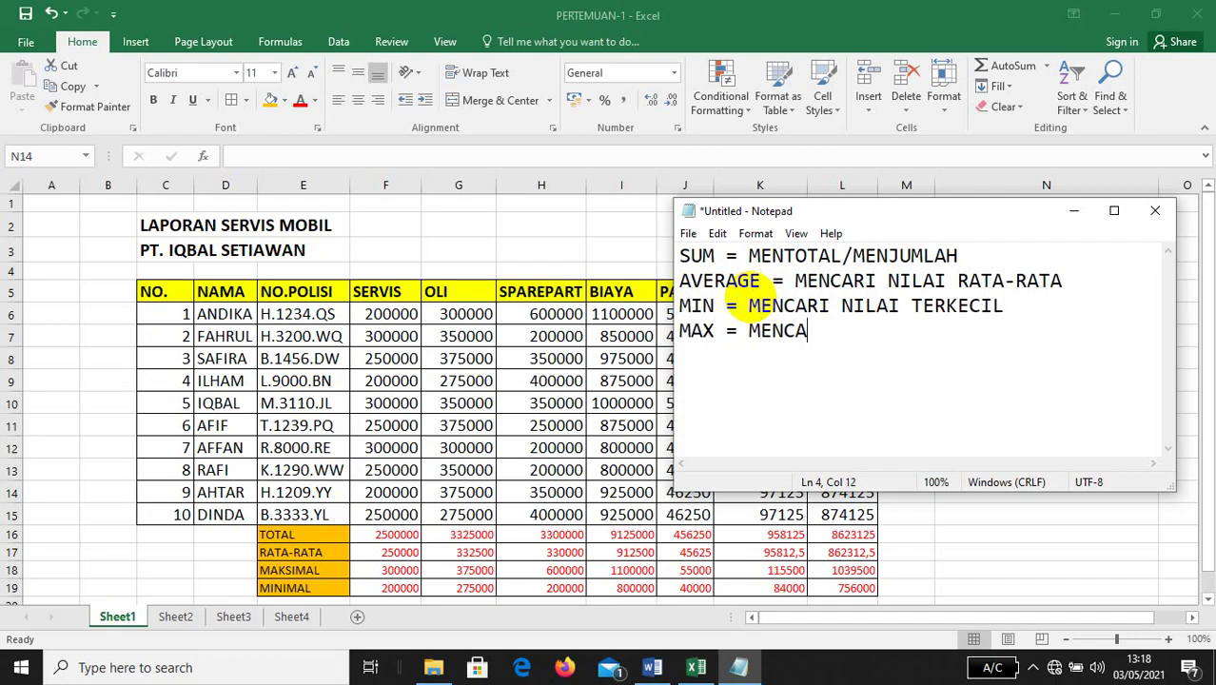
type("RI NILAI ")
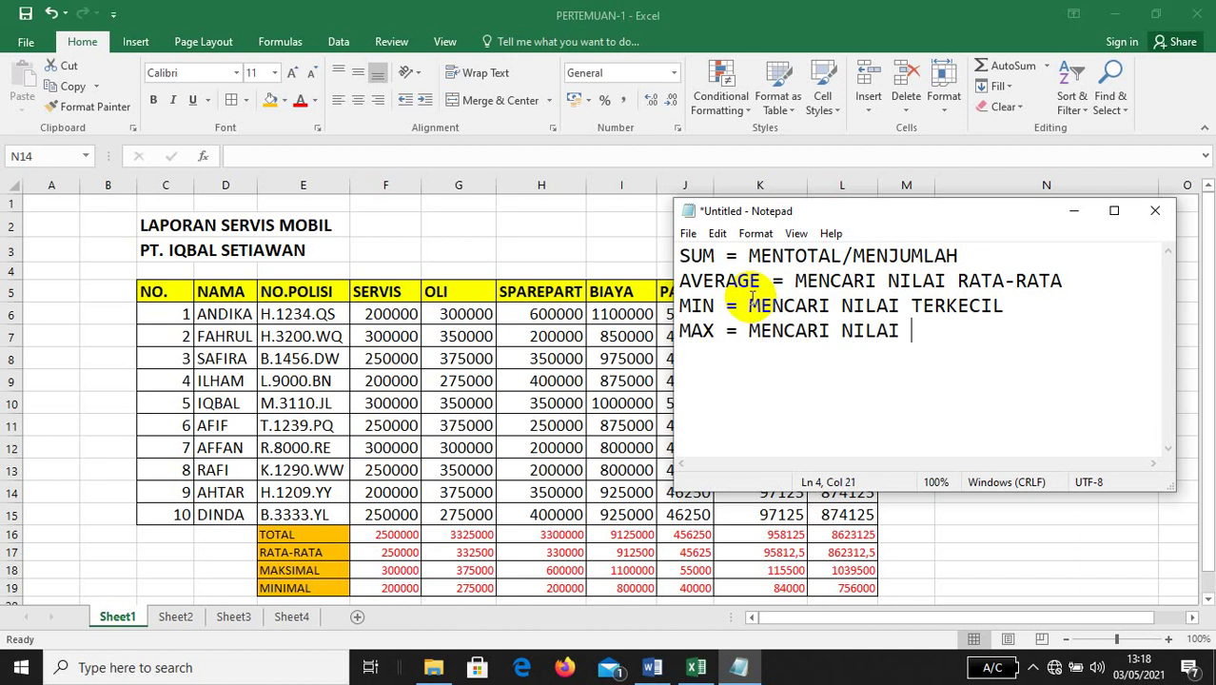
type("TERBESAR")
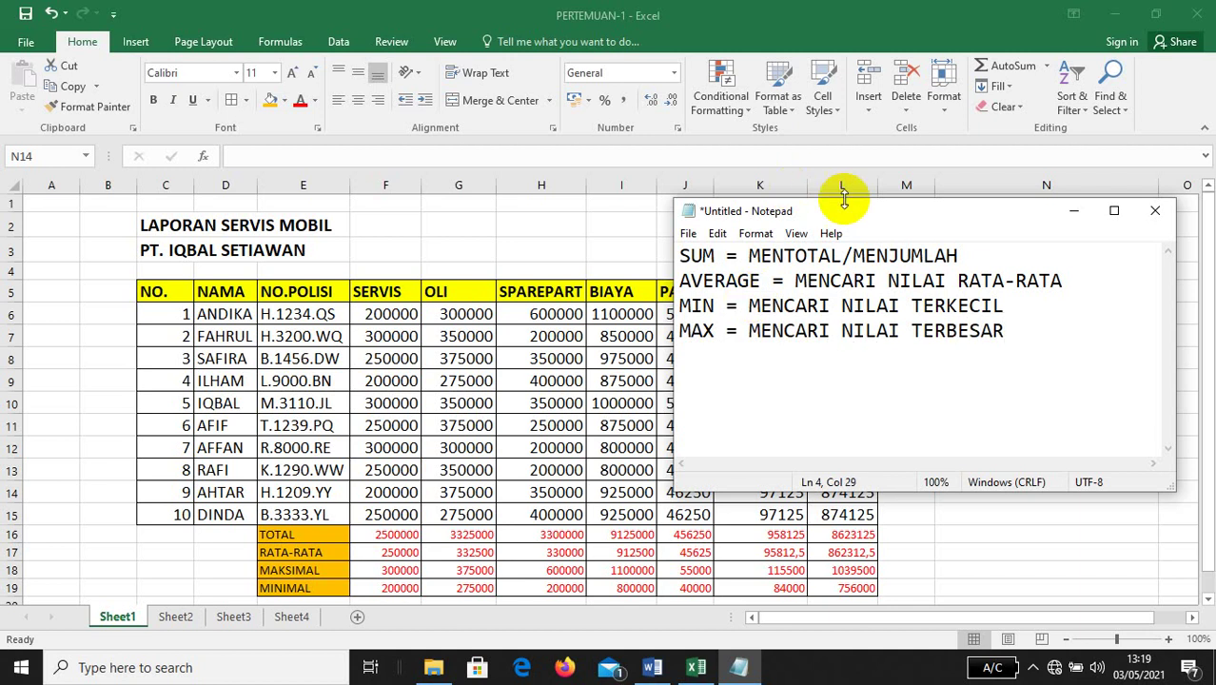
left_click_drag(863, 214, 854, 159)
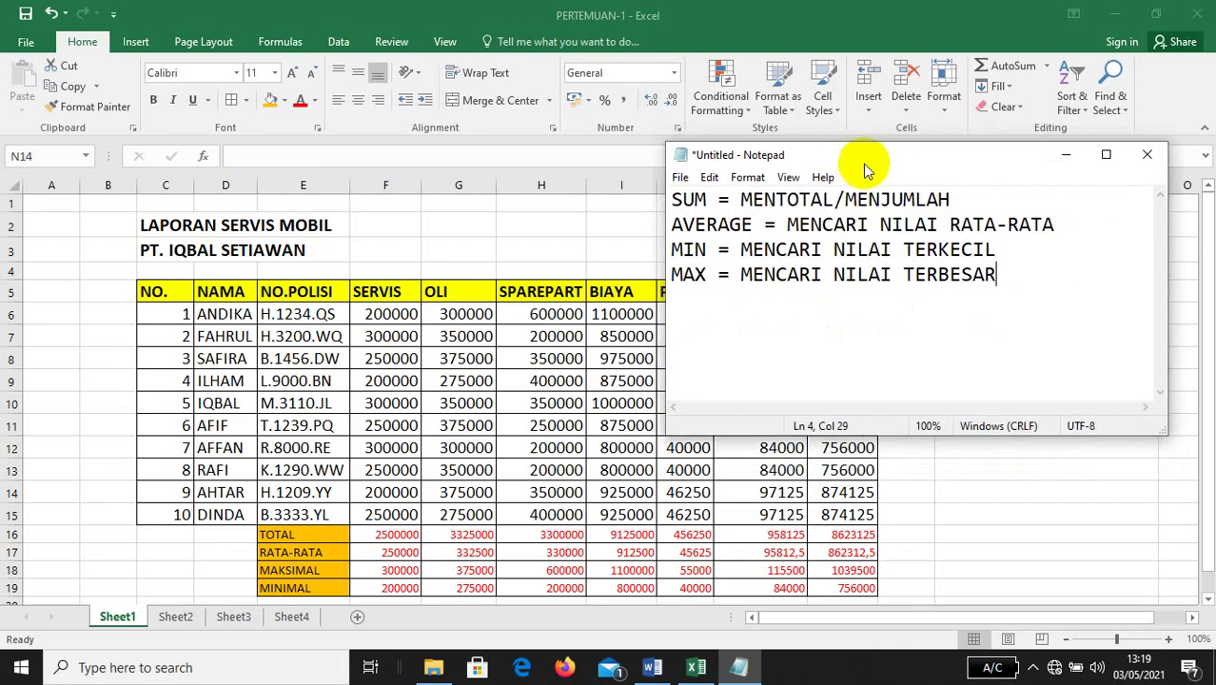